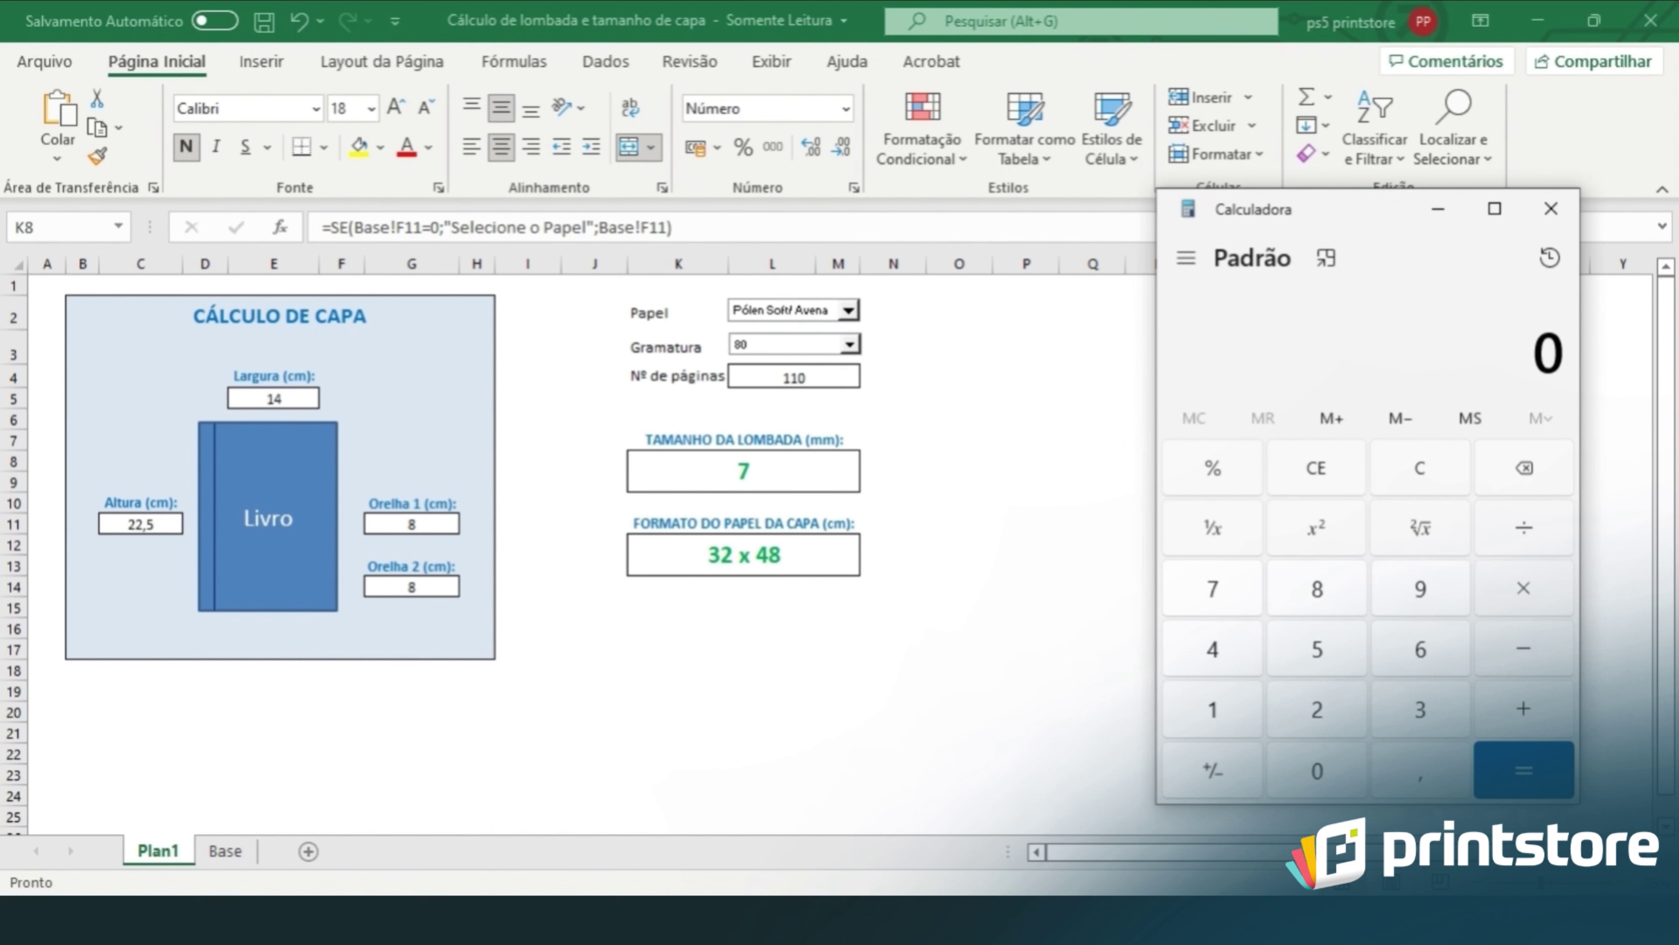
Step: Add 15,5, 15 and 0,7 in the calculator to work out the total cover width, and select the result
type("15,5")
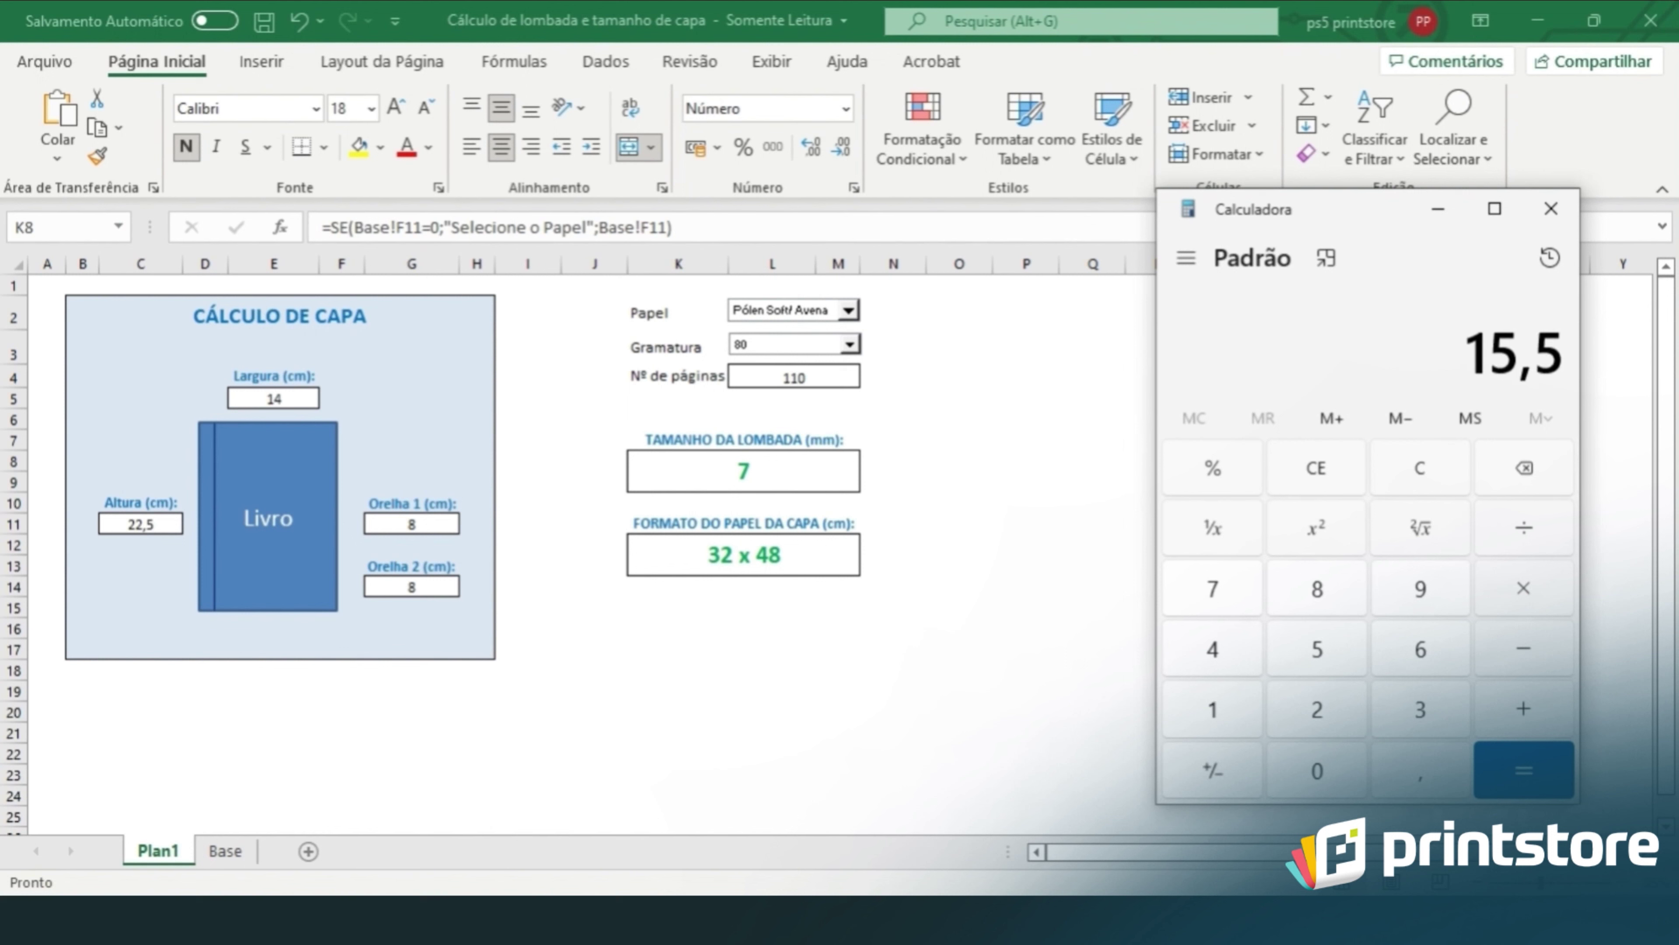
key("plus")
type("15,")
key("plus")
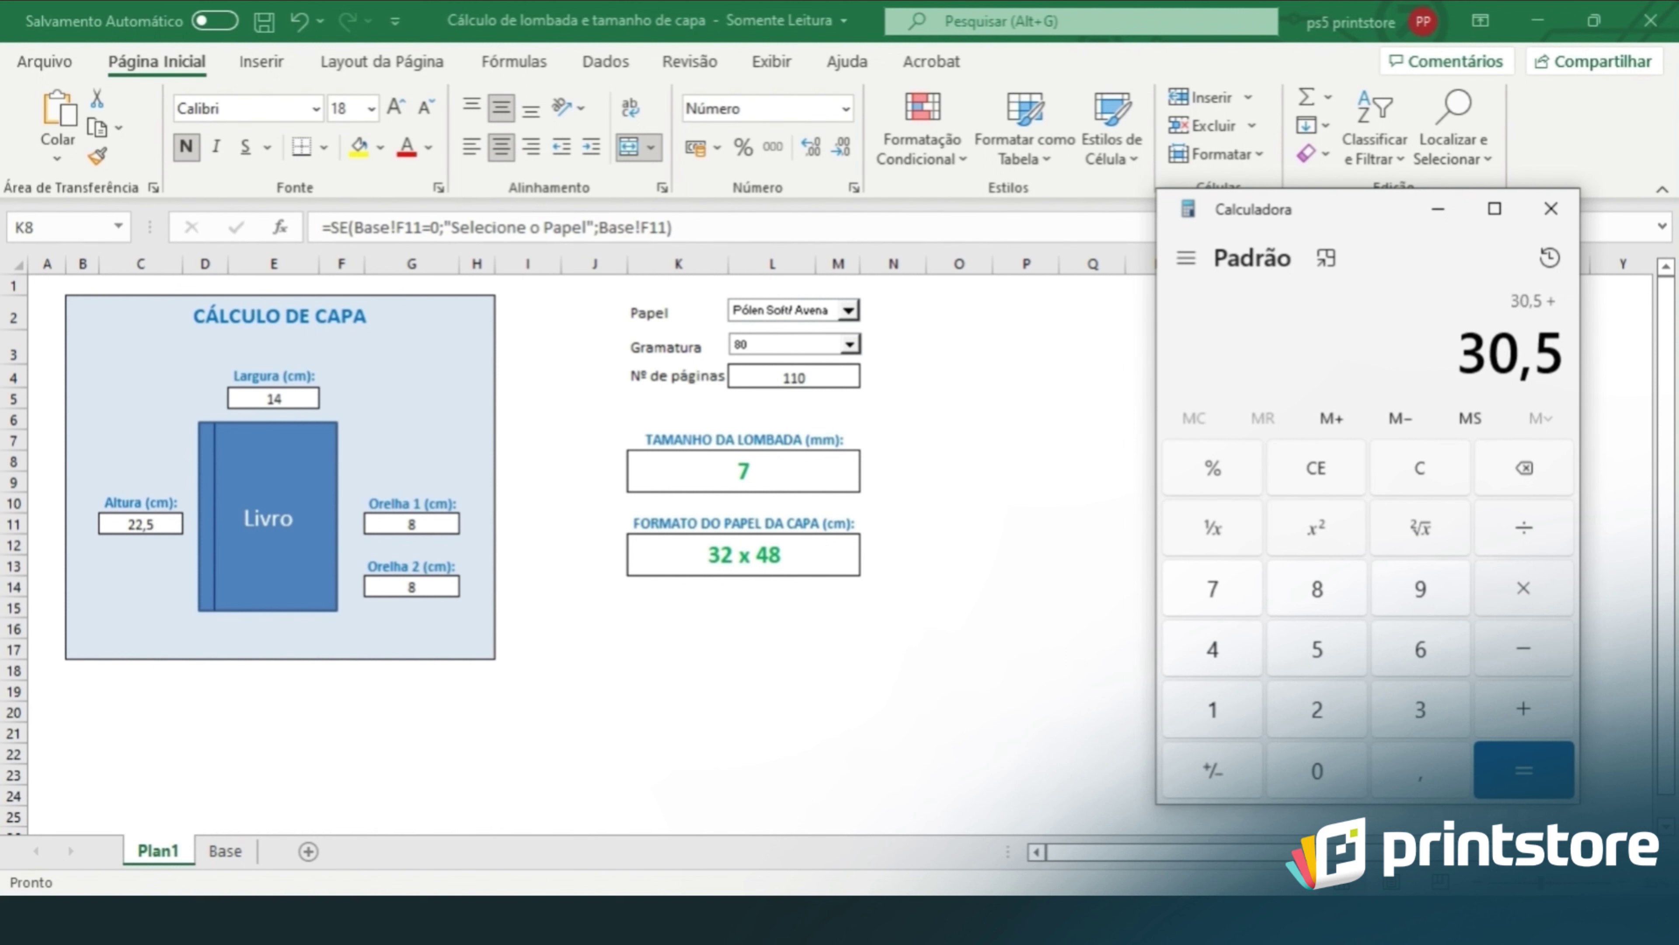
type("0,")
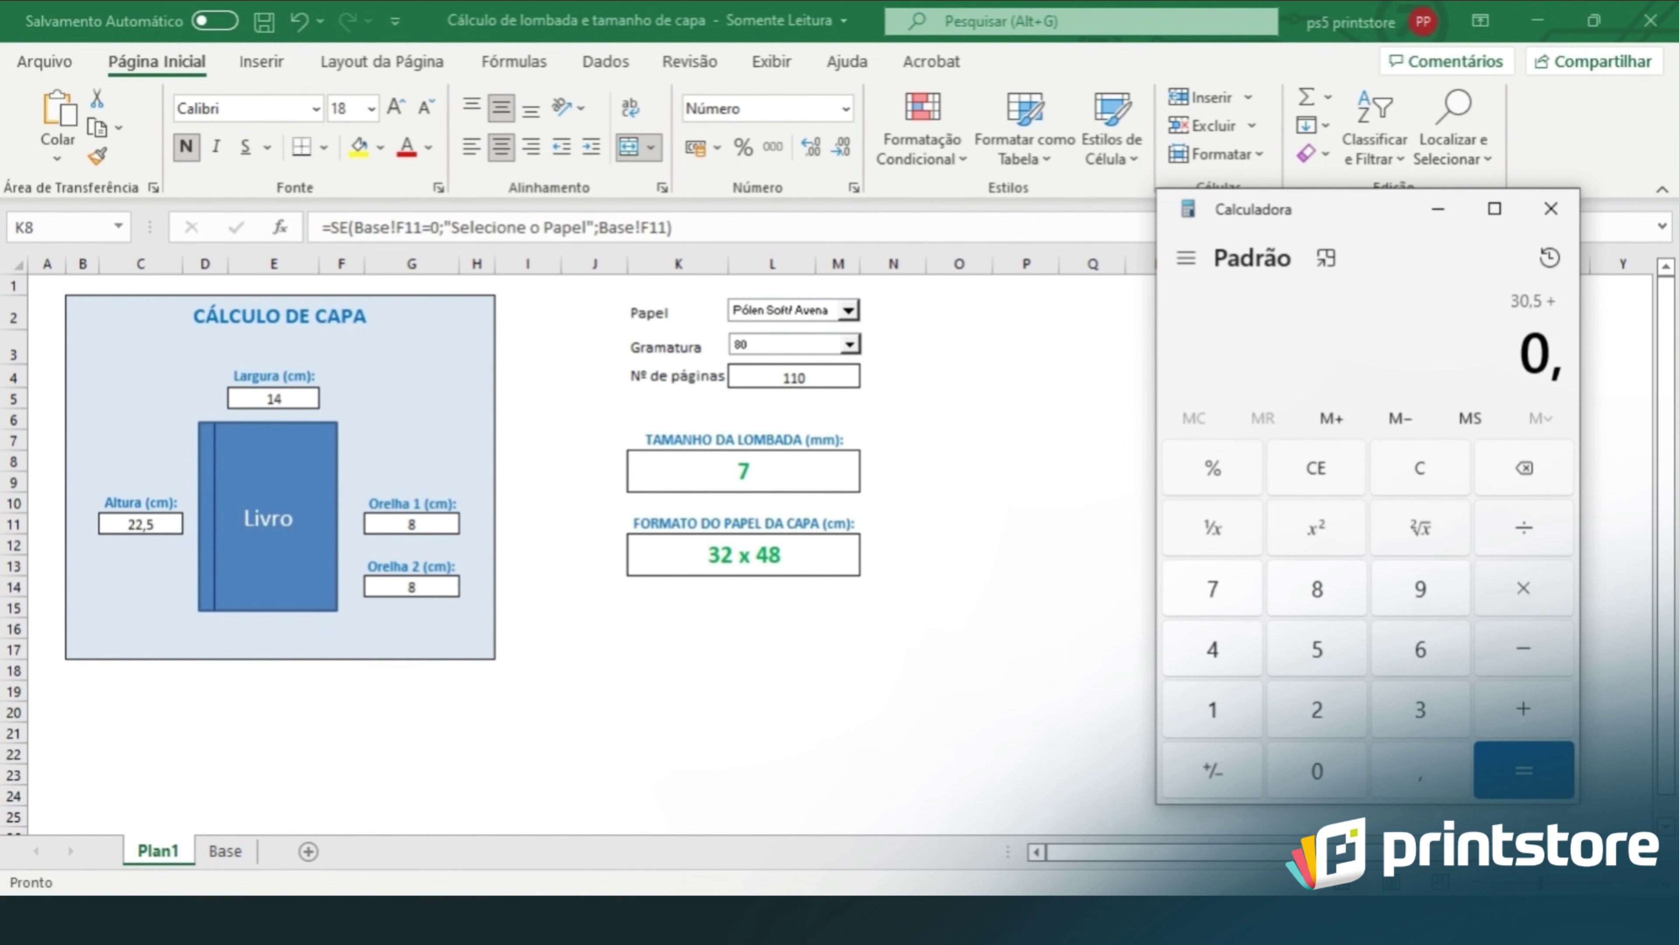
type("7")
key("Return")
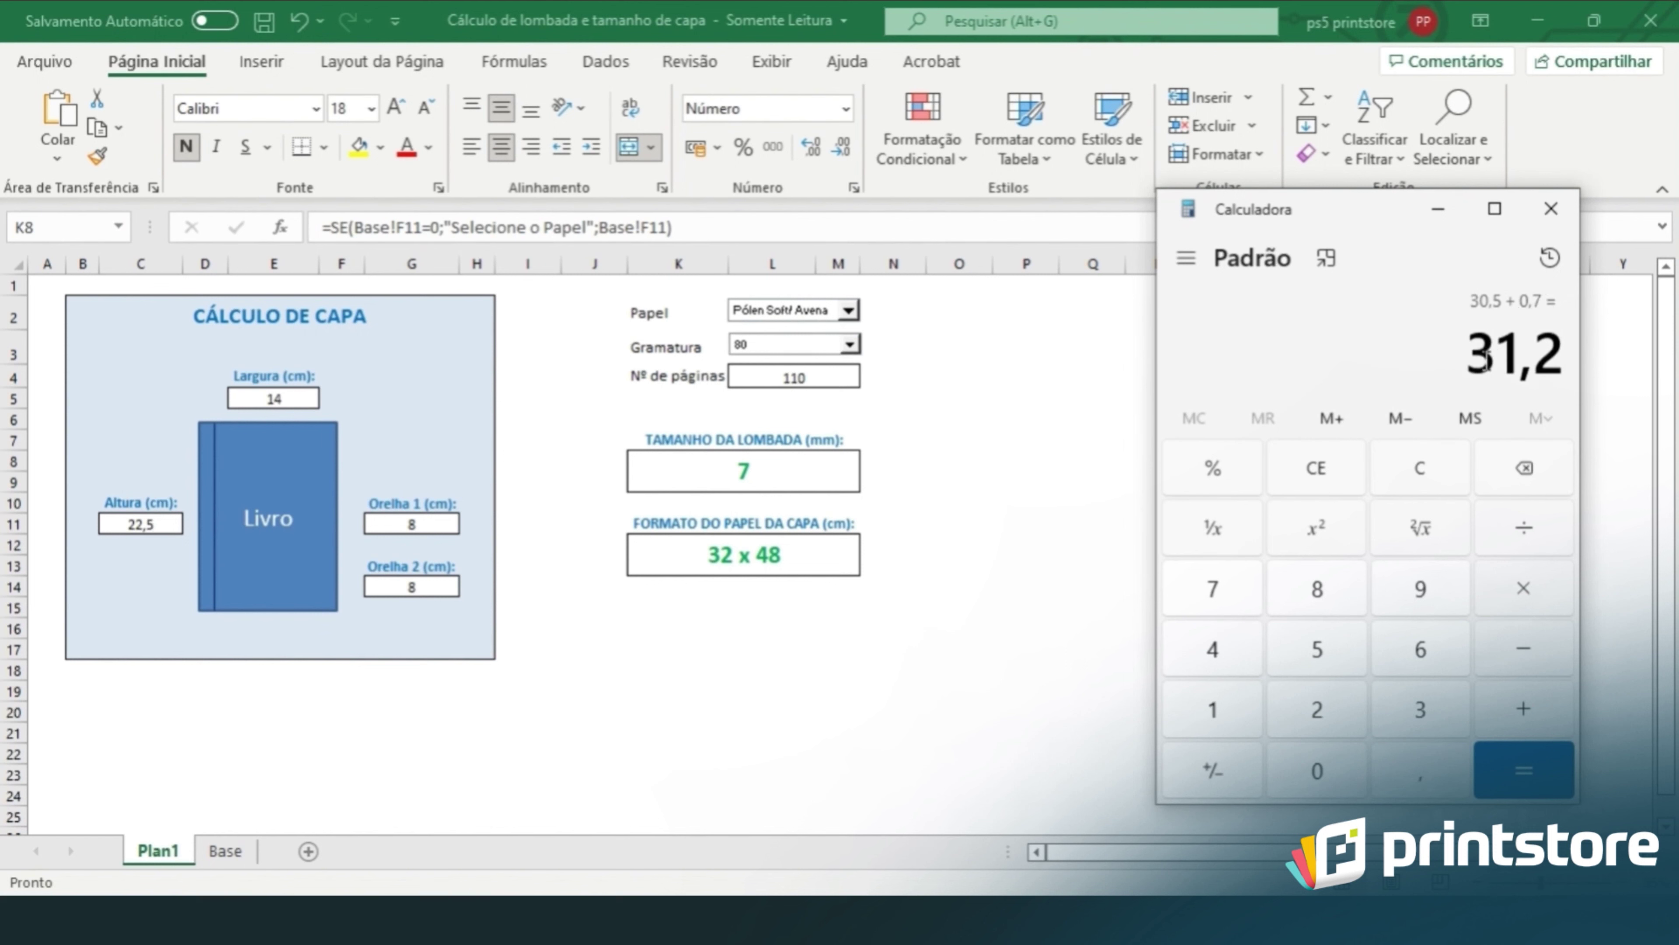
left_click_drag(1476, 354, 1574, 363)
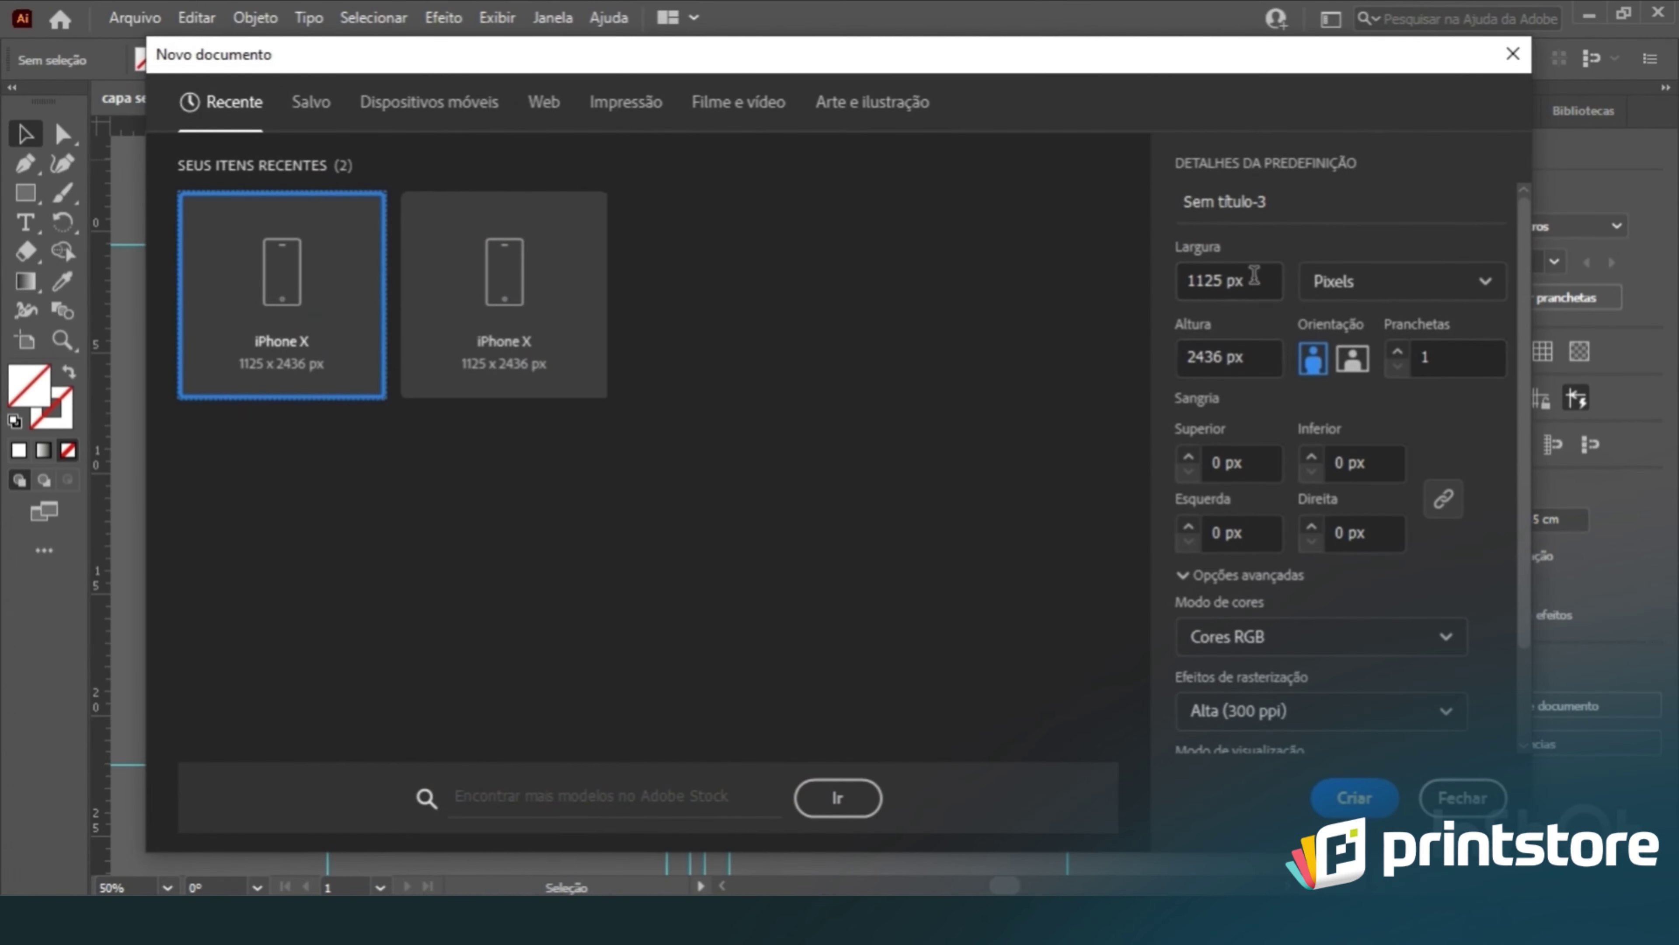
Step: In Illustrator's new document settings, set the units to centimetres, the width to 31,2 cm and the height to 22,5 cm
left_click(1430, 284)
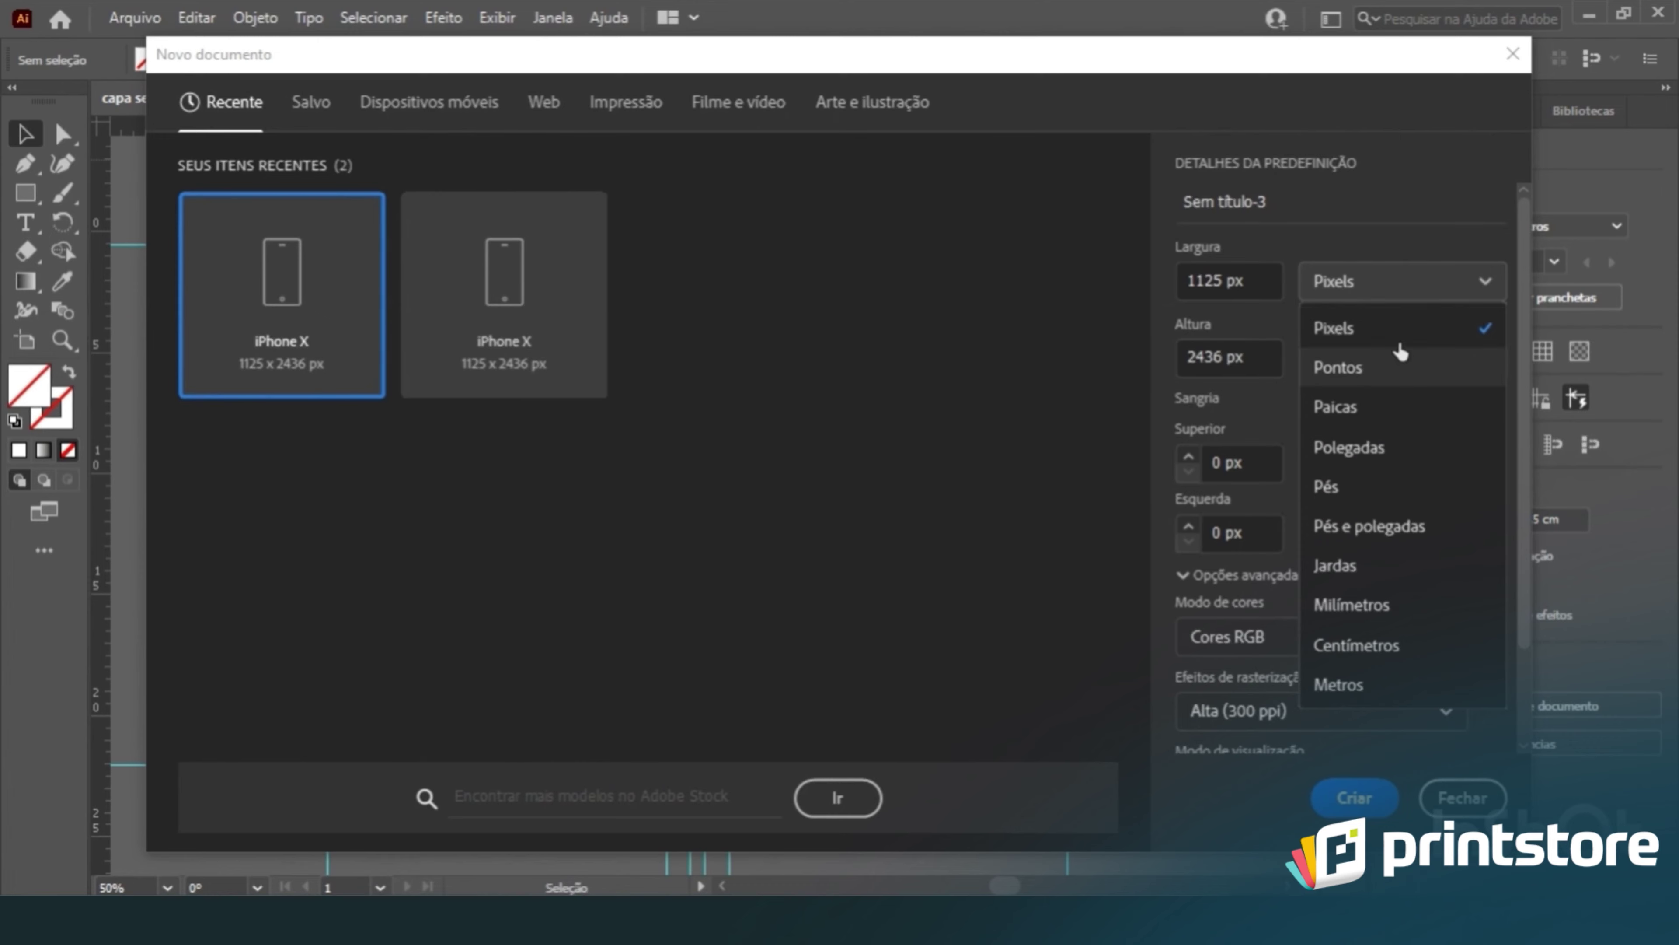
left_click(1371, 652)
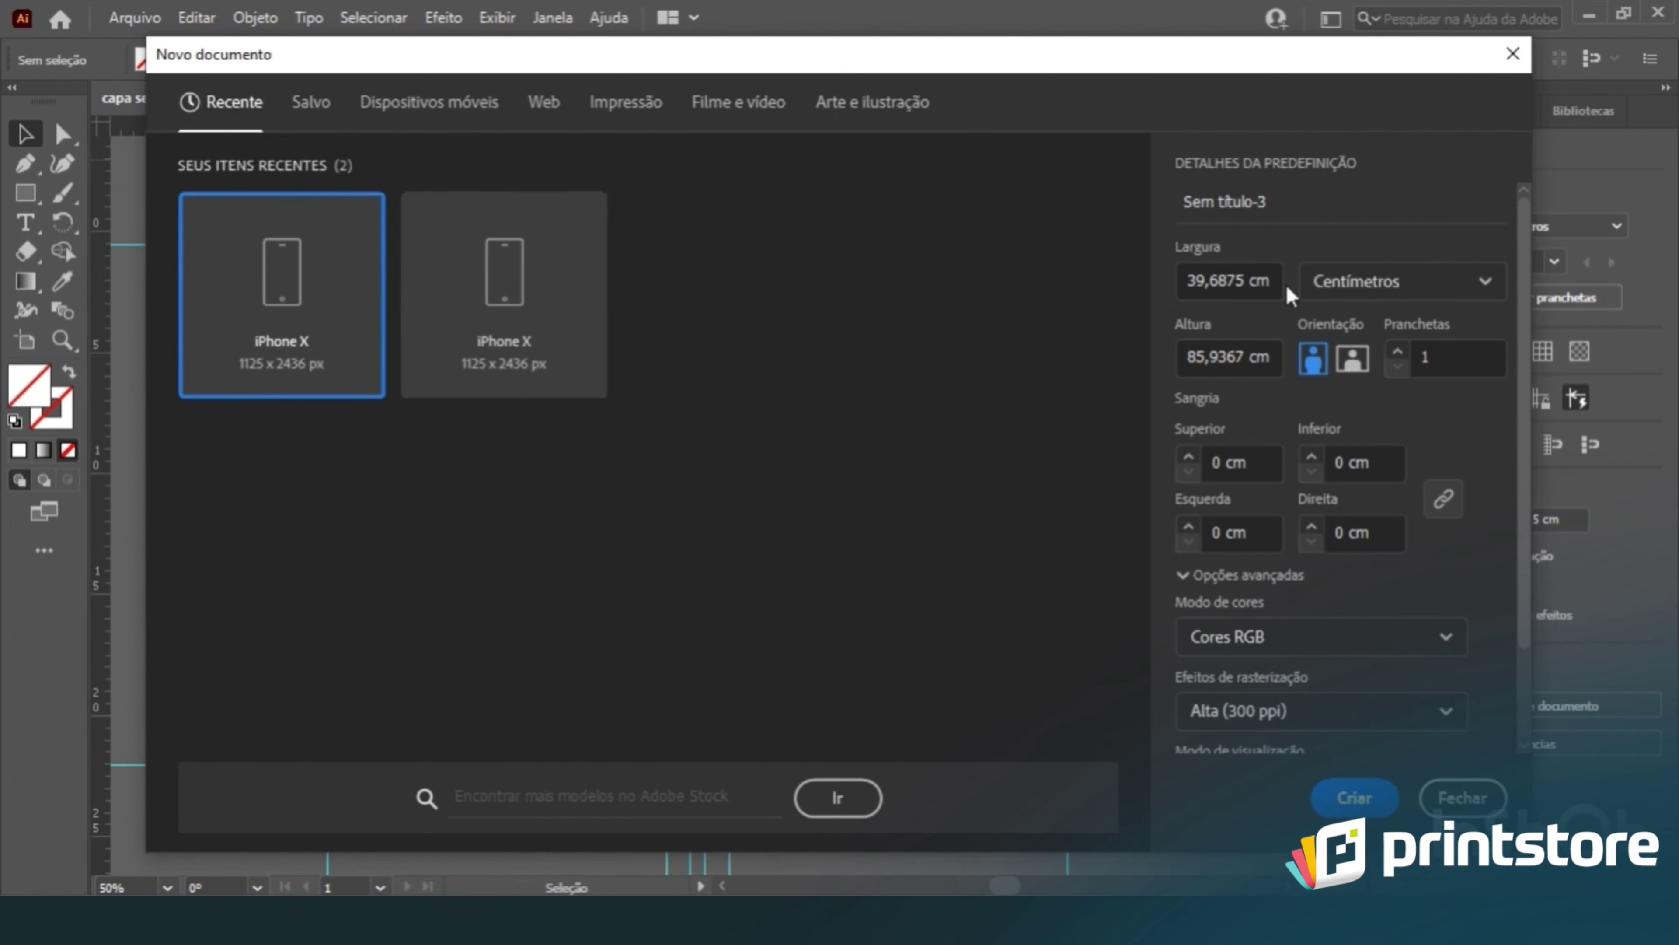
double_click(1202, 279)
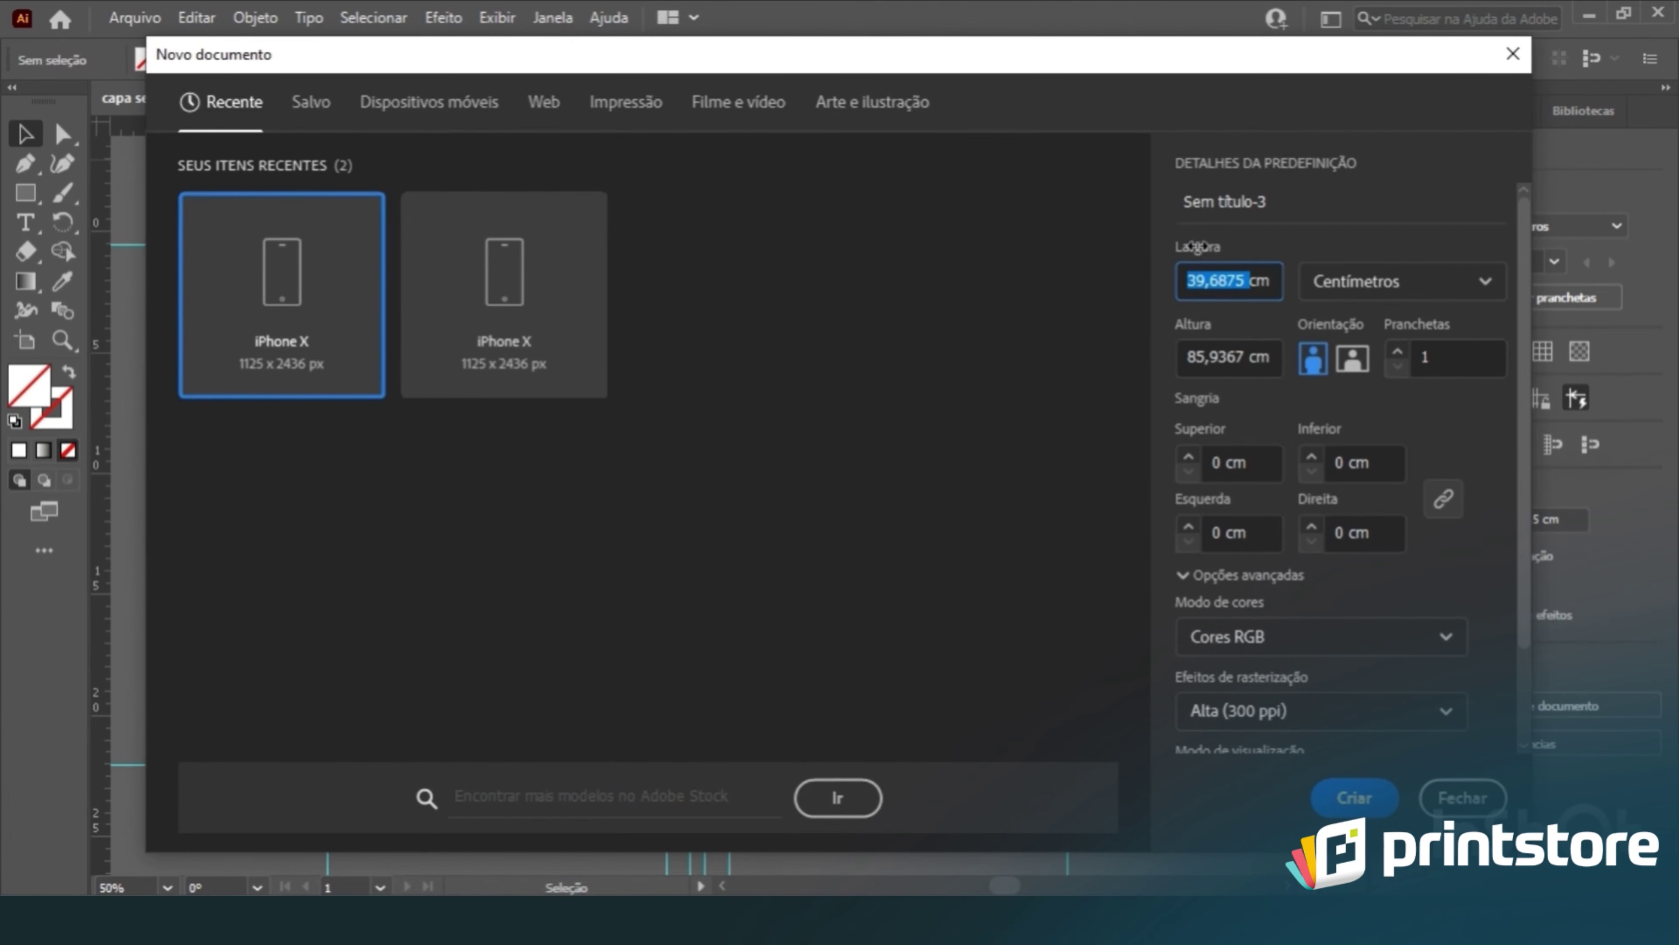
key("alt+Tab")
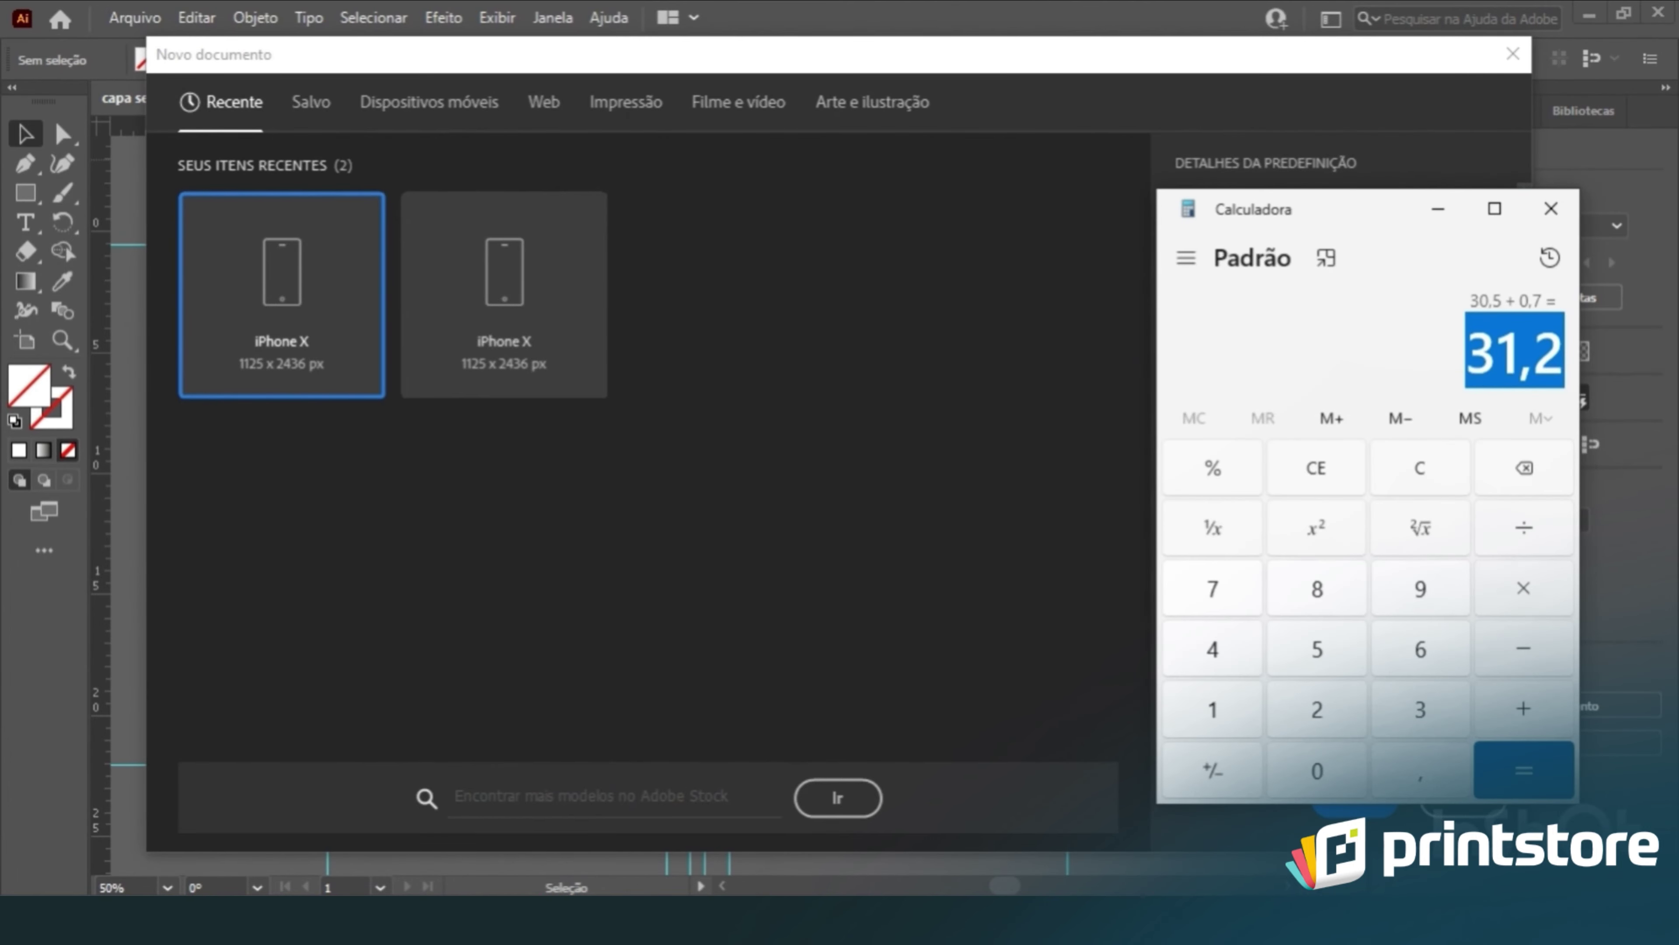
key("alt+Tab")
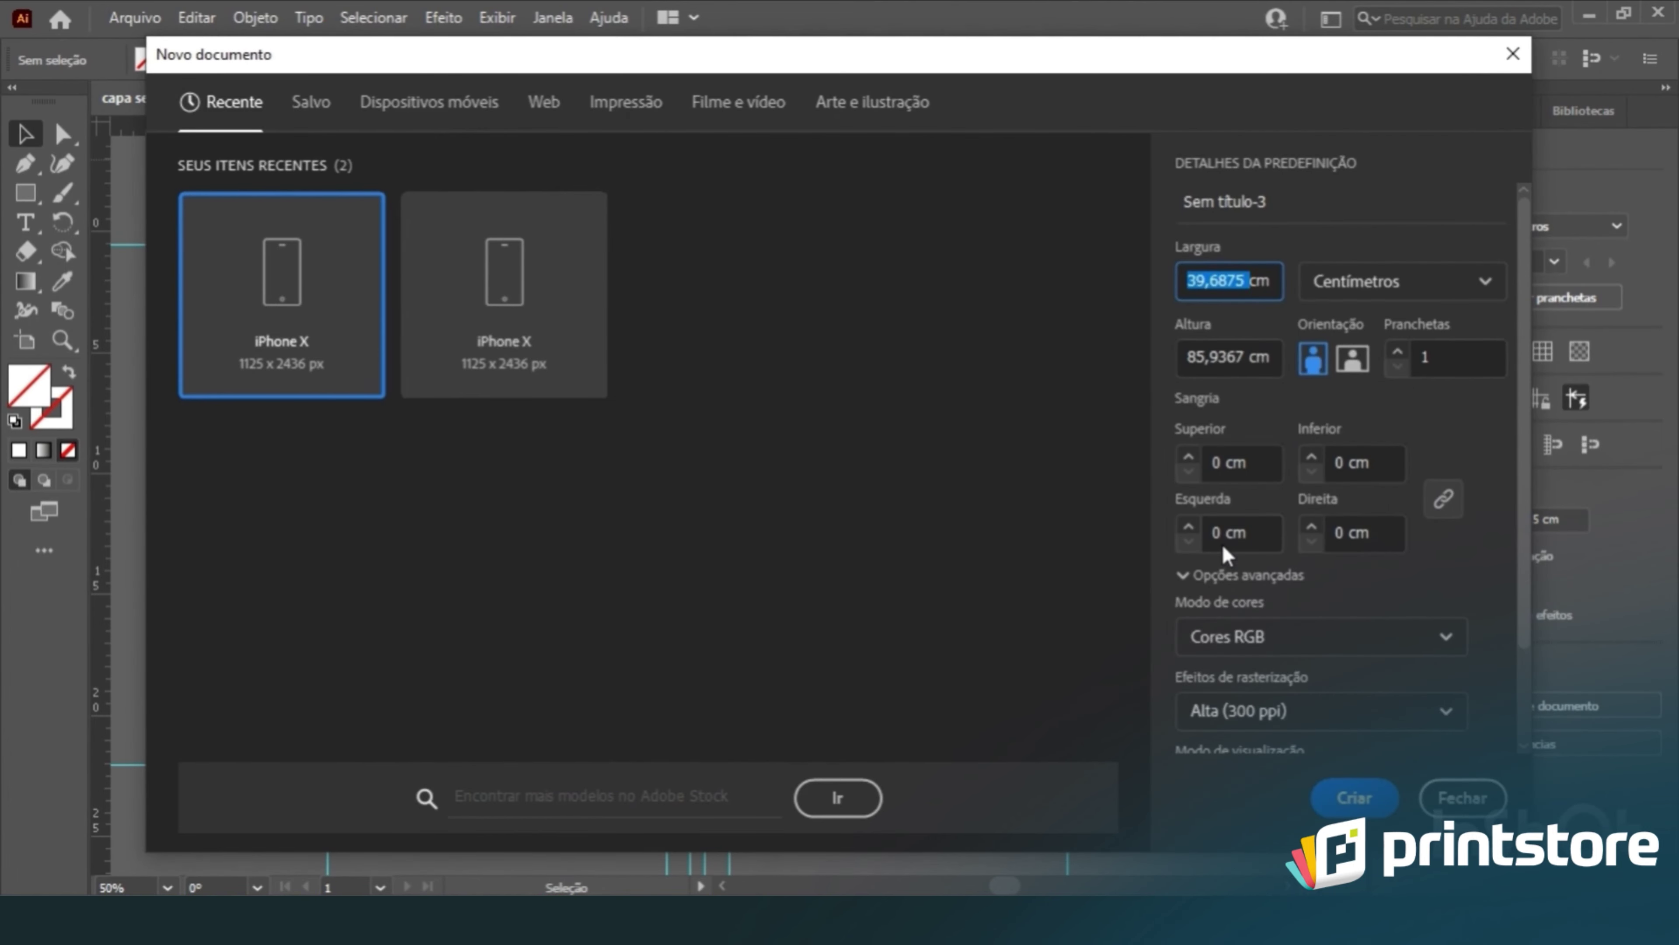
type("31,2")
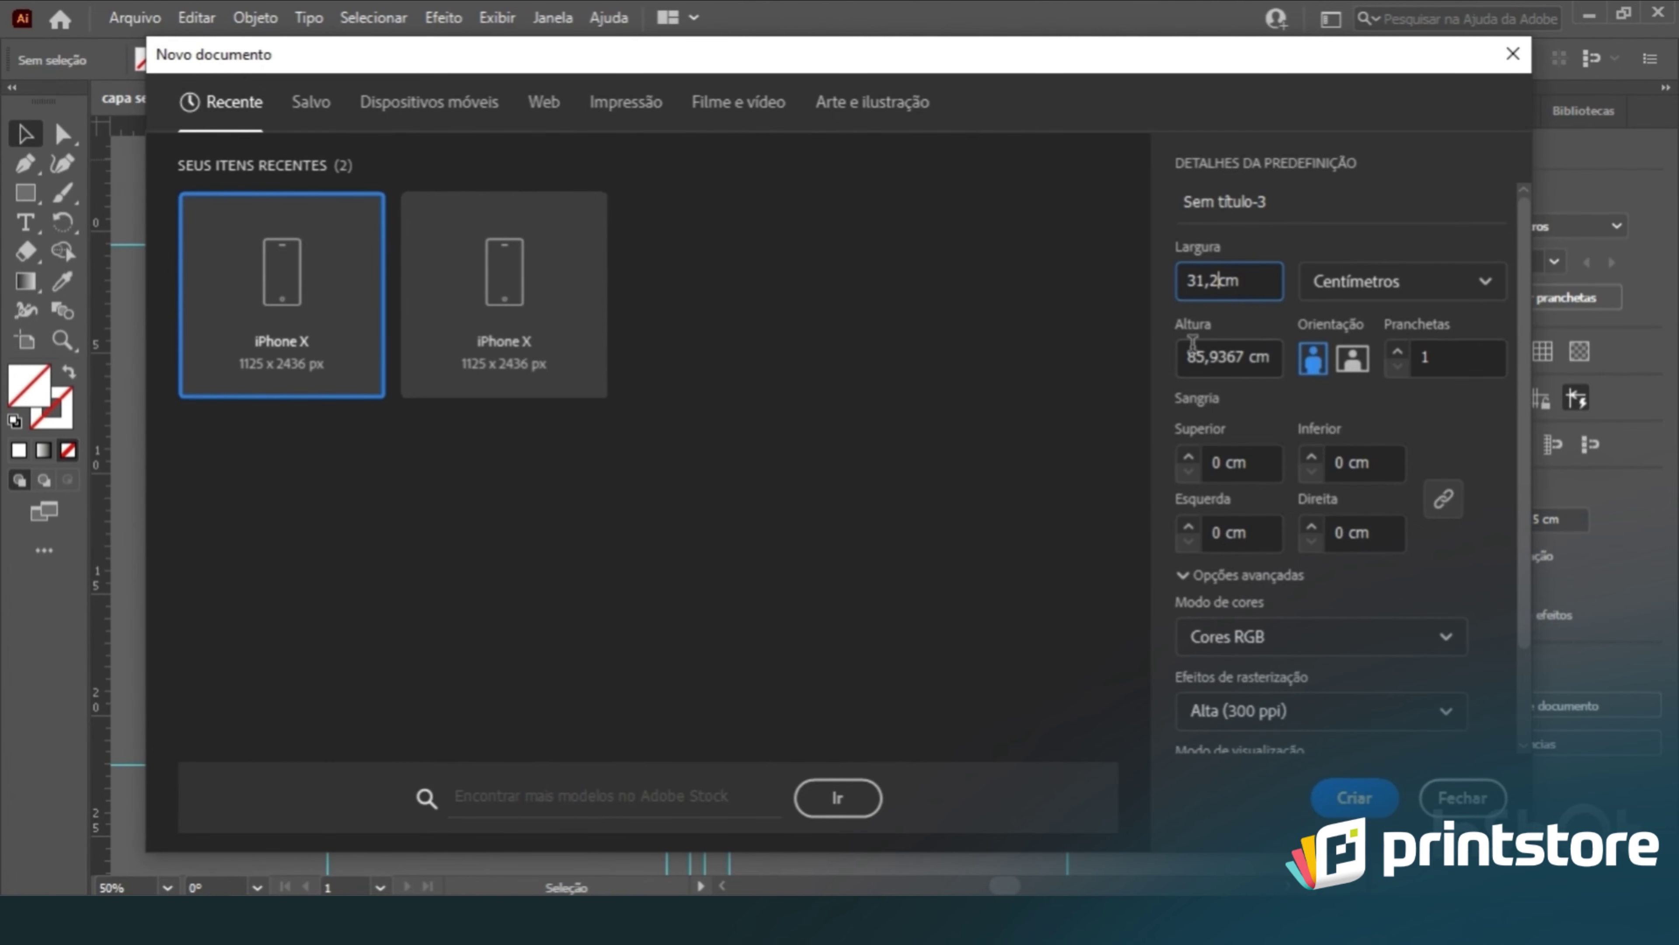
left_click(1207, 352)
type("22,5")
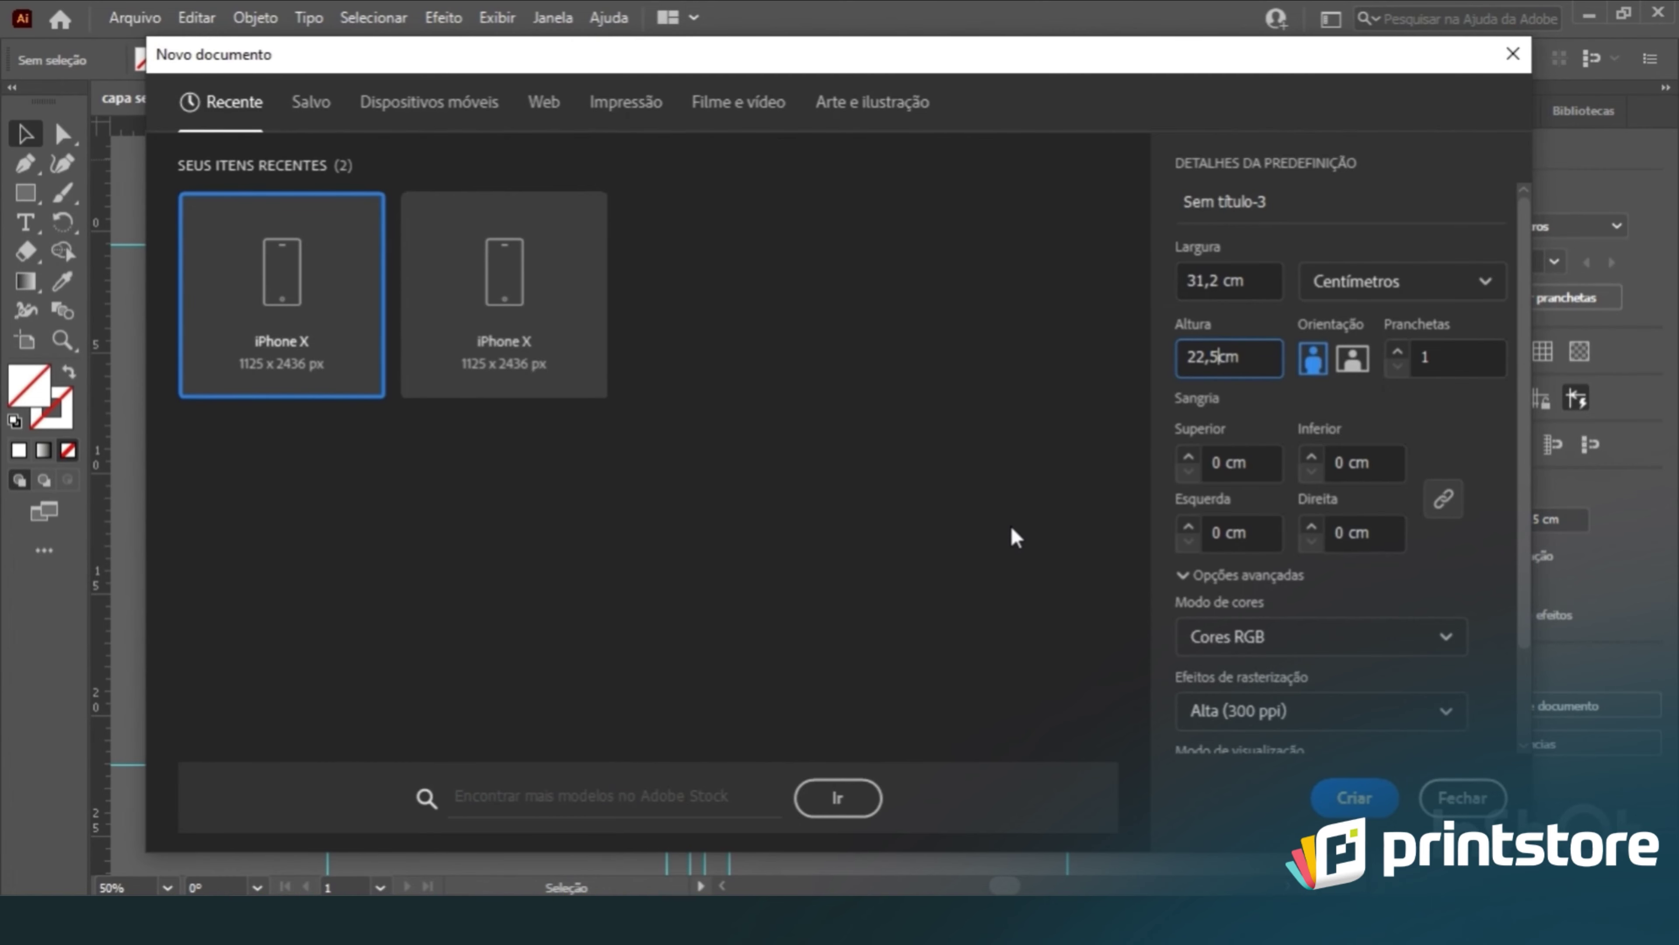
Step: Set the new document's bleed to 0,5 cm on all sides
left_click(1218, 461)
type("0,5")
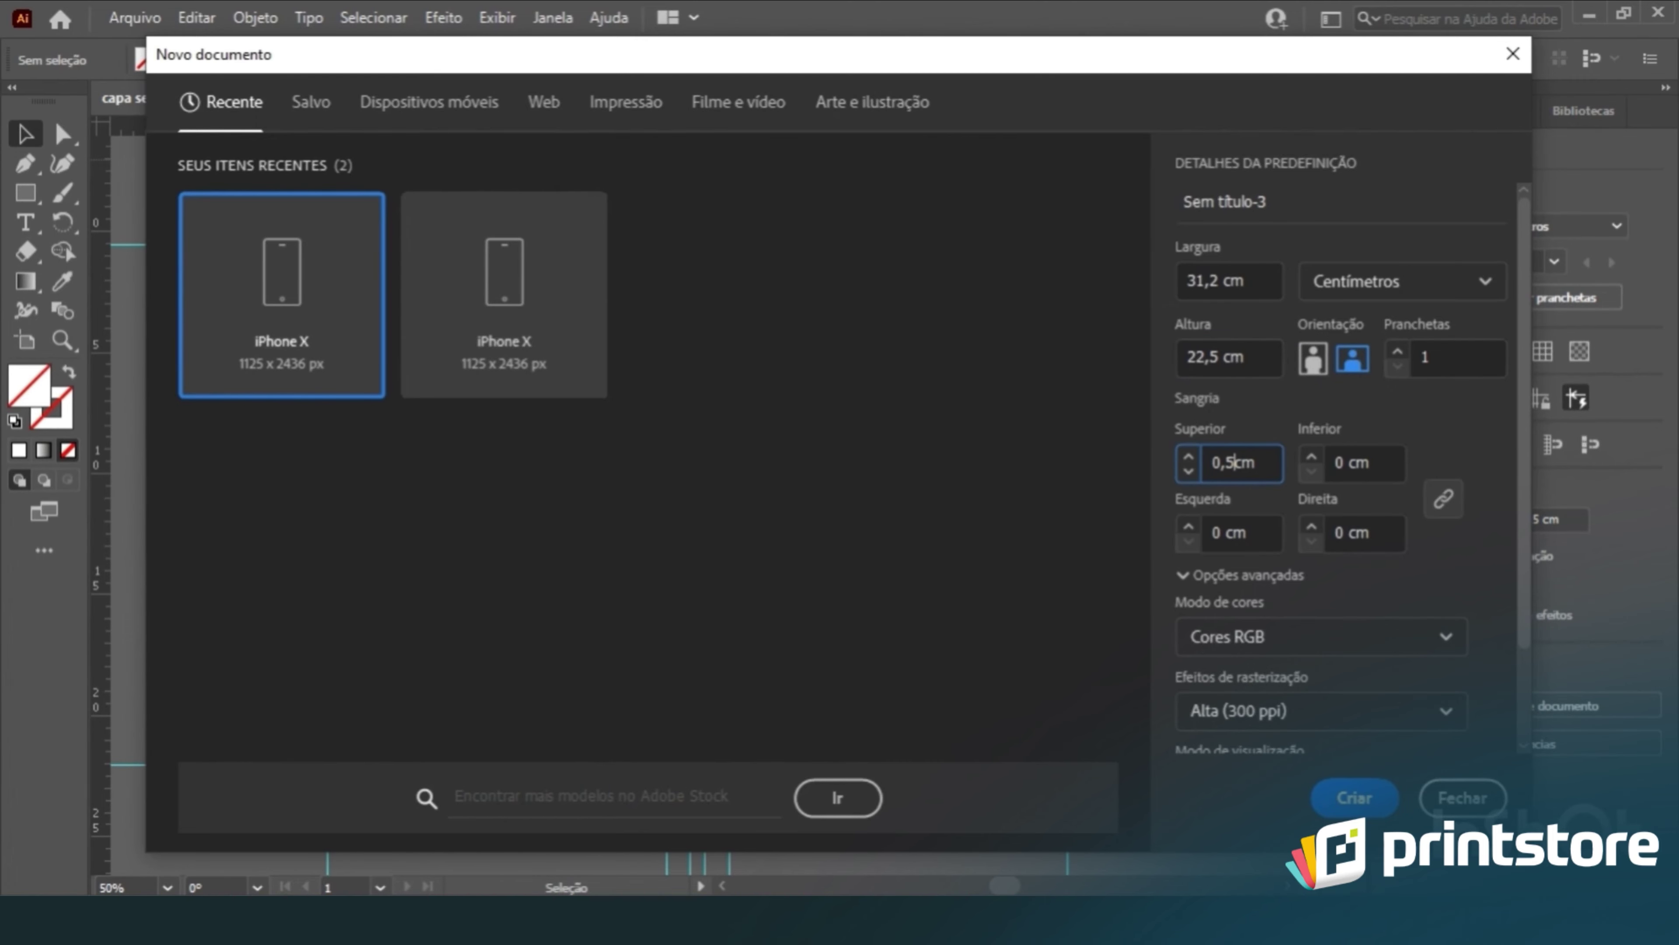
key("Tab")
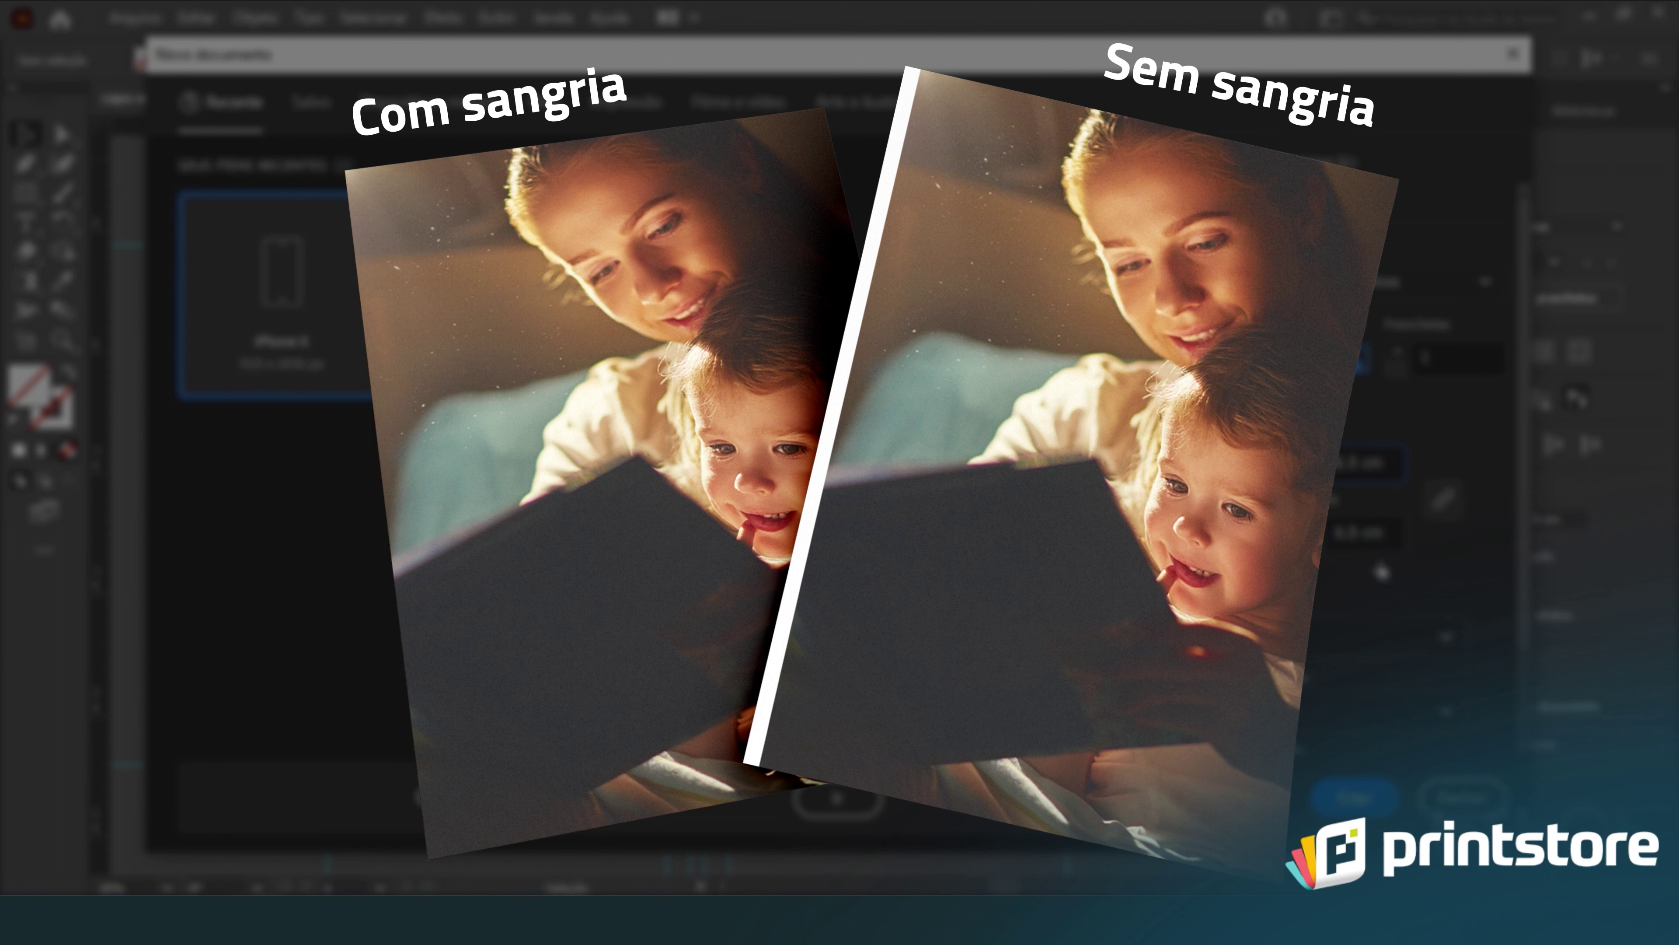
Step: Choose CMYK colour mode and high 300 ppi raster effects, and create the document
scroll(1299, 595, "down", 3)
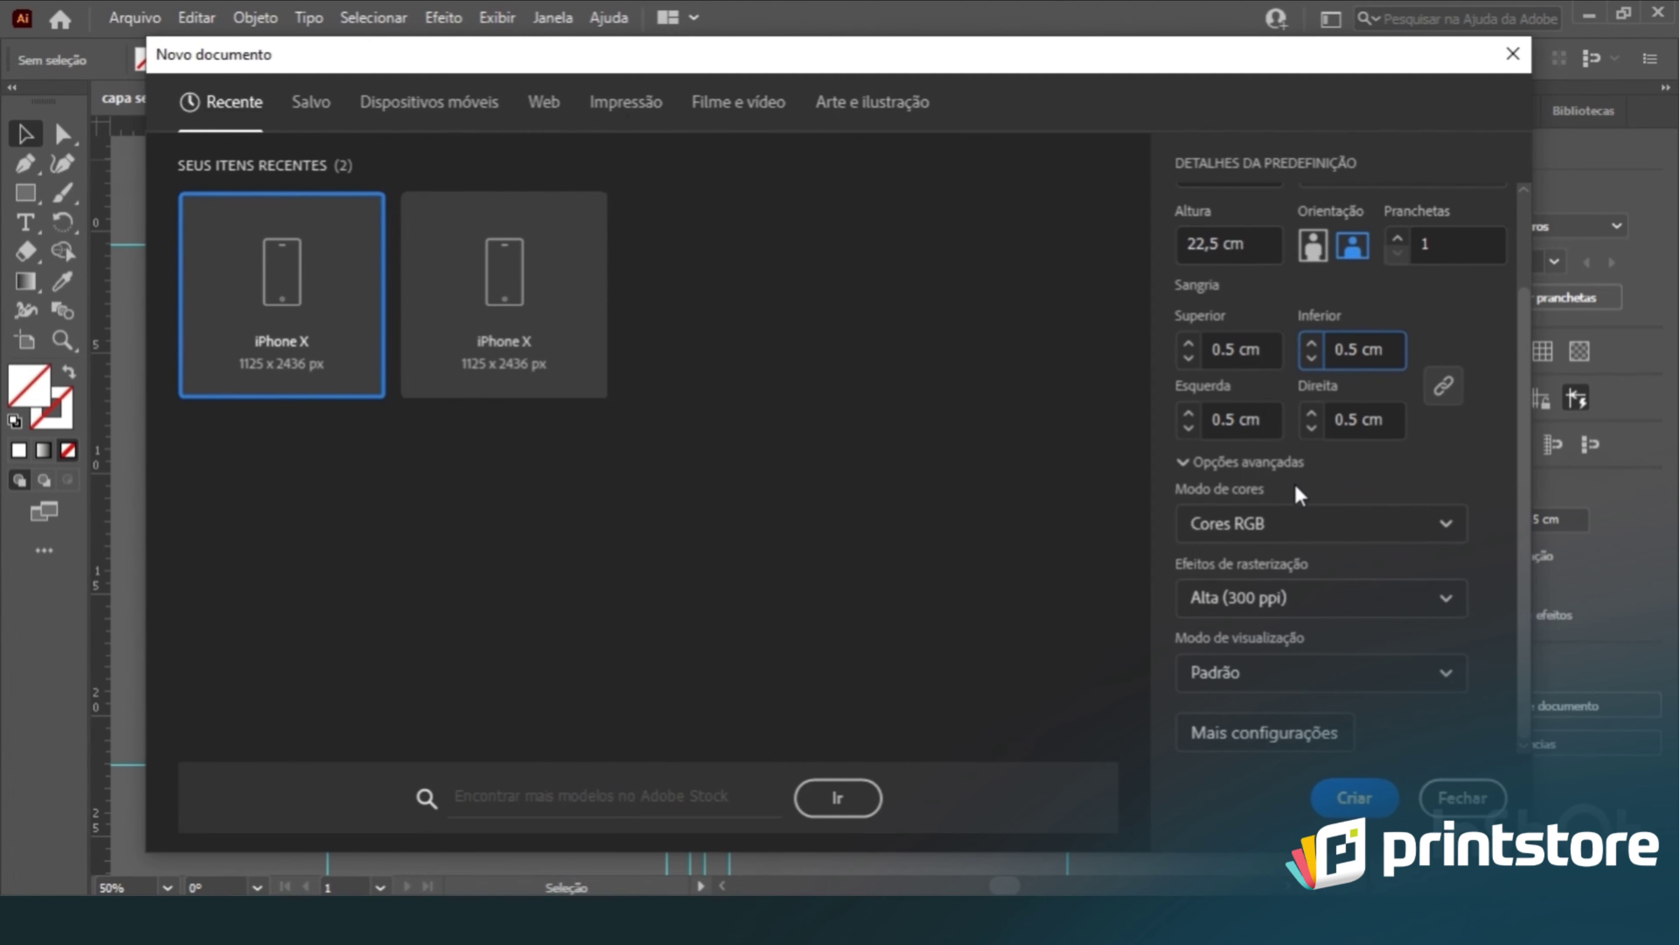
left_click(1291, 528)
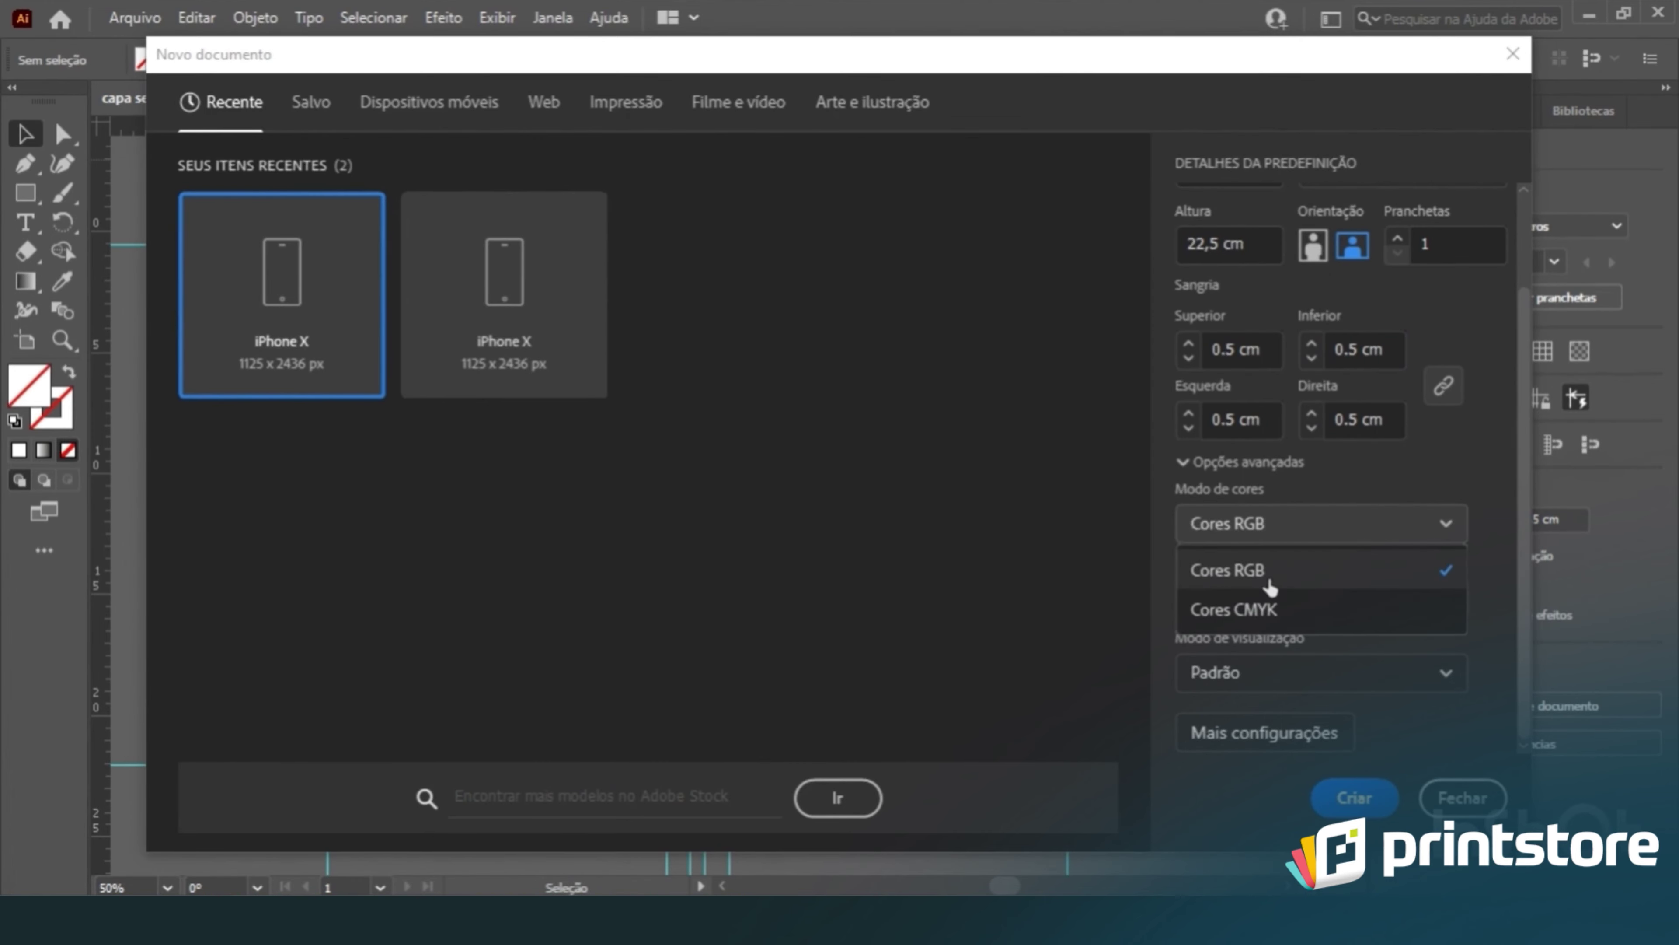
left_click(1264, 609)
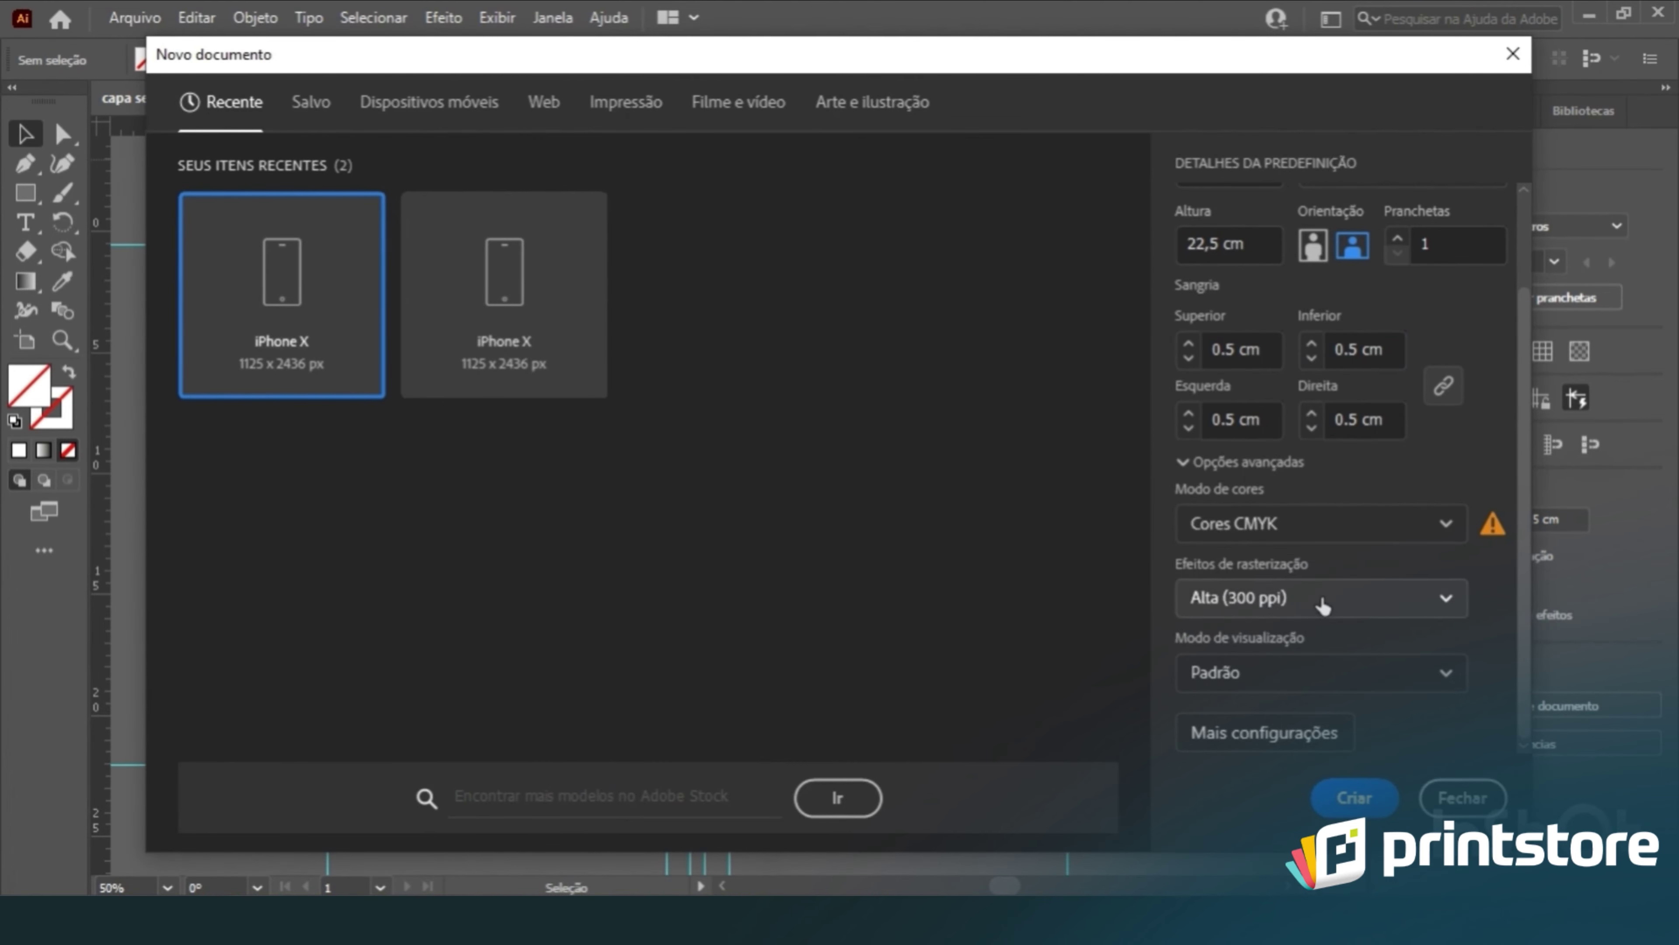
left_click(1289, 597)
left_click(1260, 654)
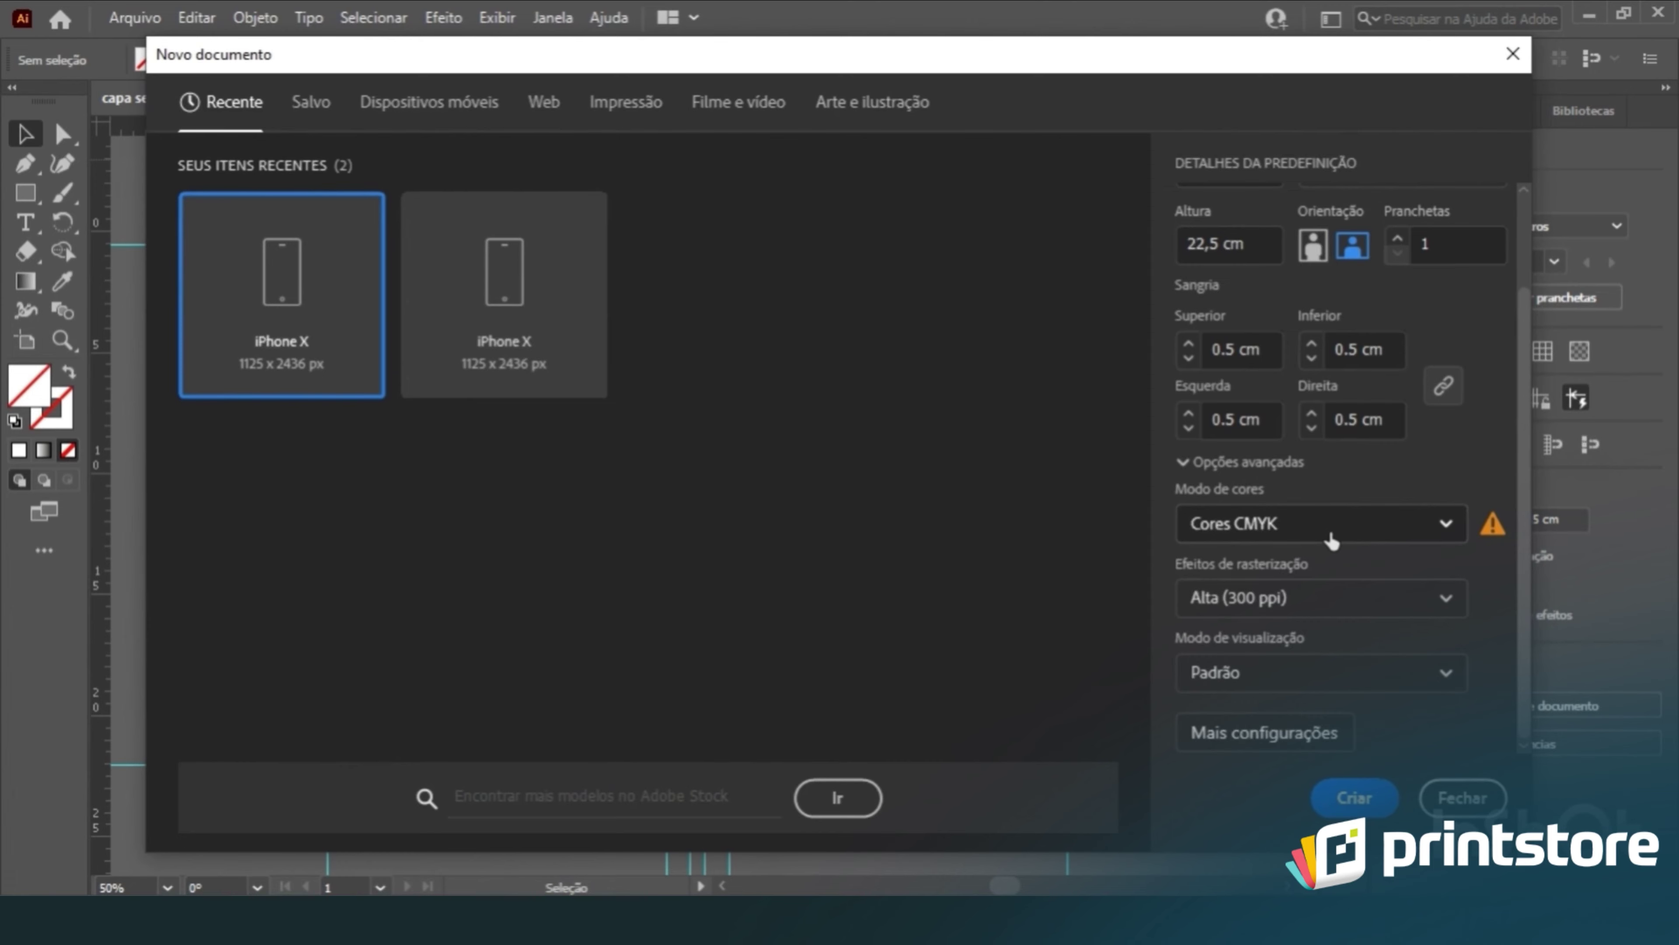
left_click(1353, 800)
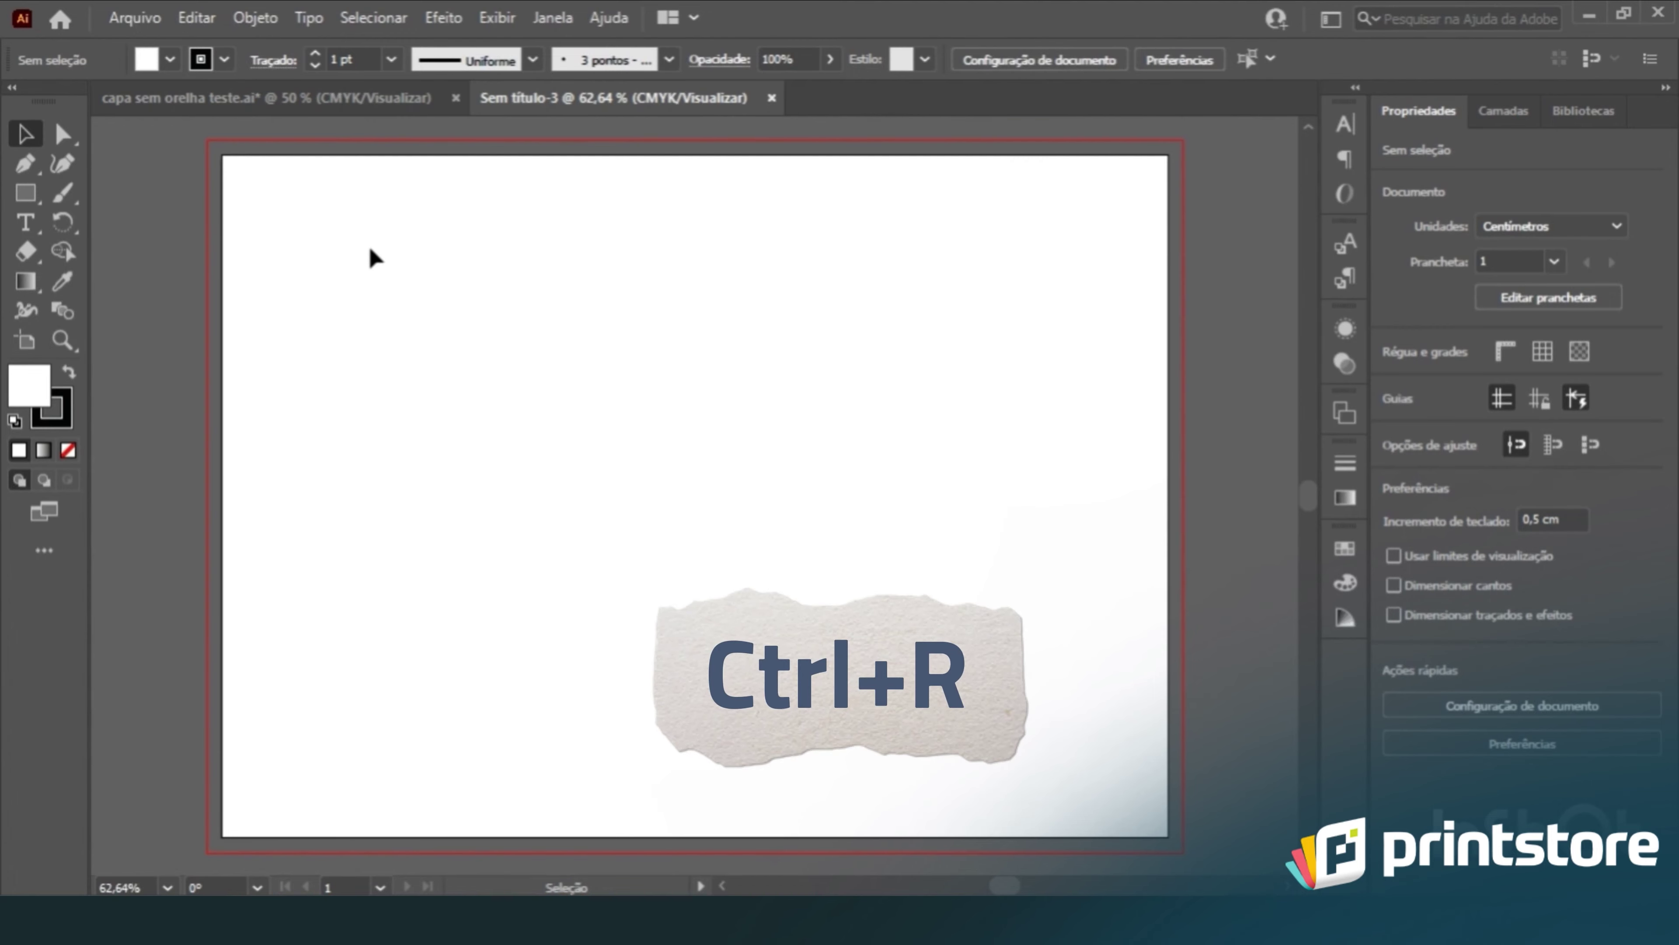
Step: Show the rulers and place a vertical guide at X 15,5 cm on the artboard
key("ctrl+r")
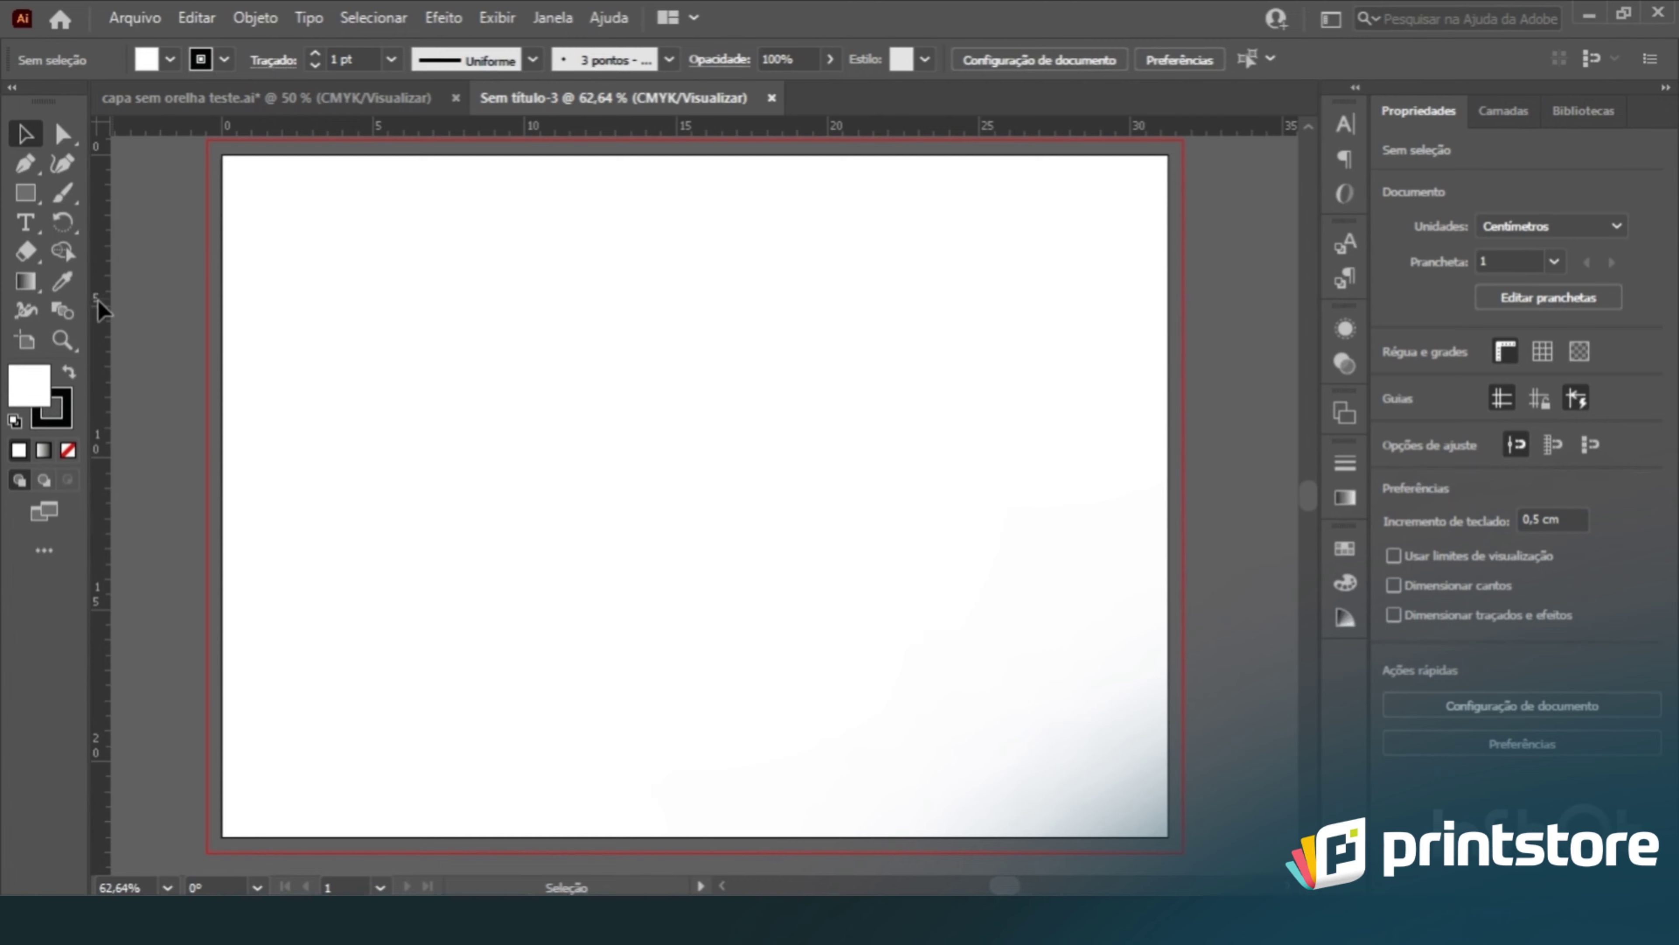
left_click_drag(108, 358, 102, 360)
left_click_drag(201, 377, 225, 386)
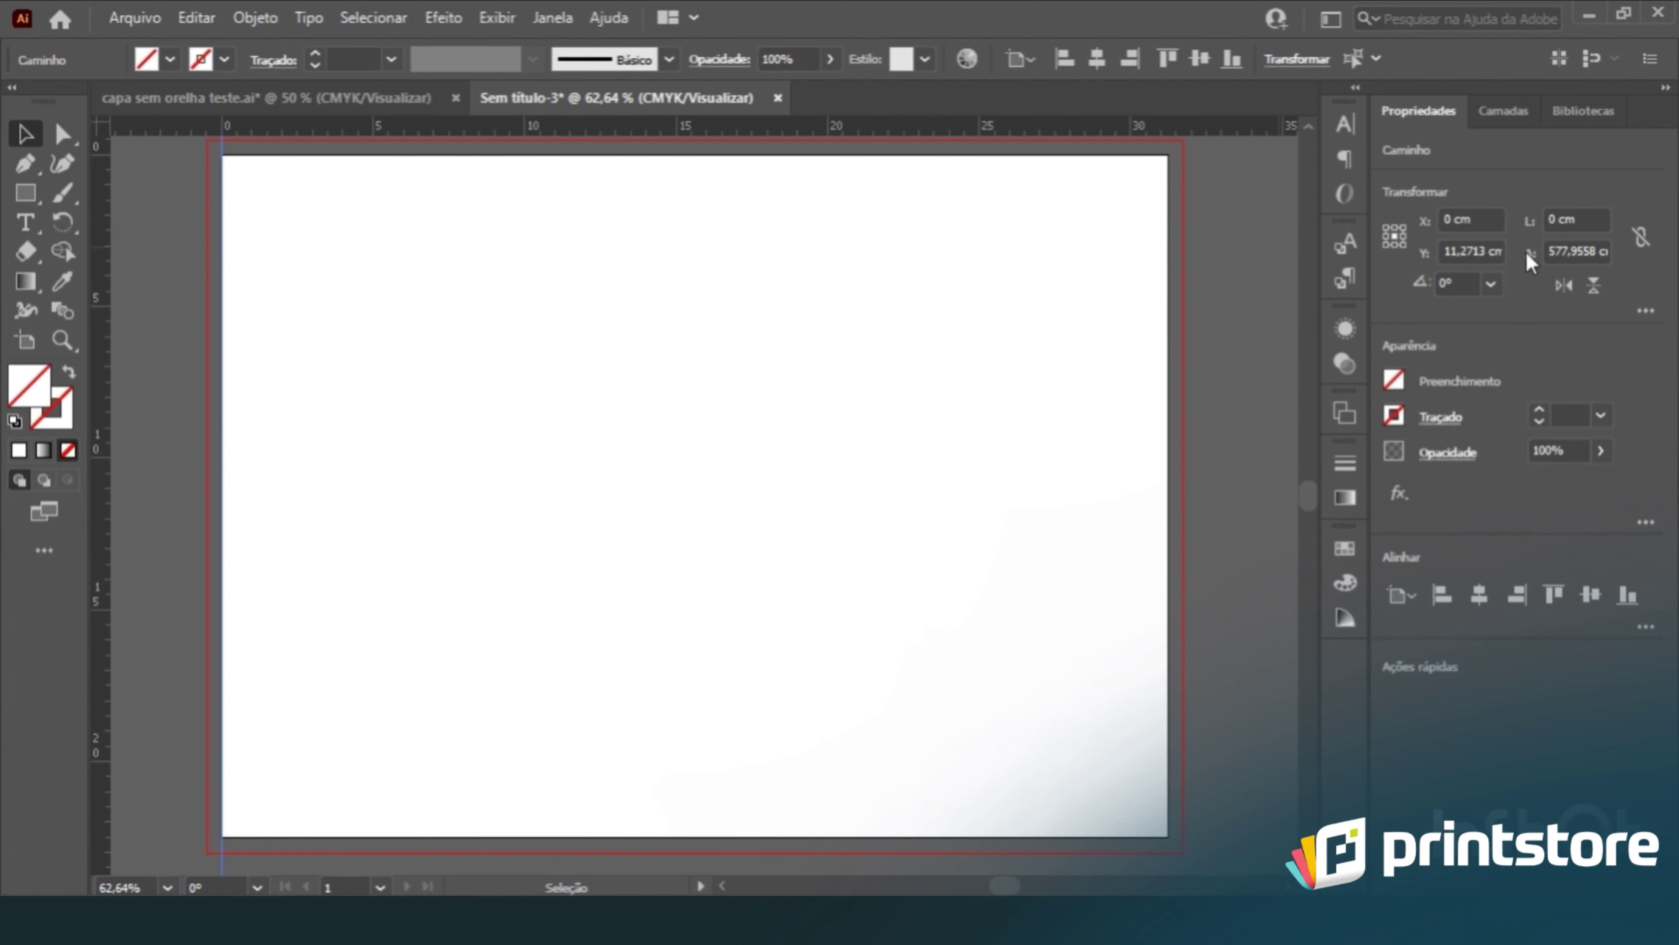
left_click(1484, 221)
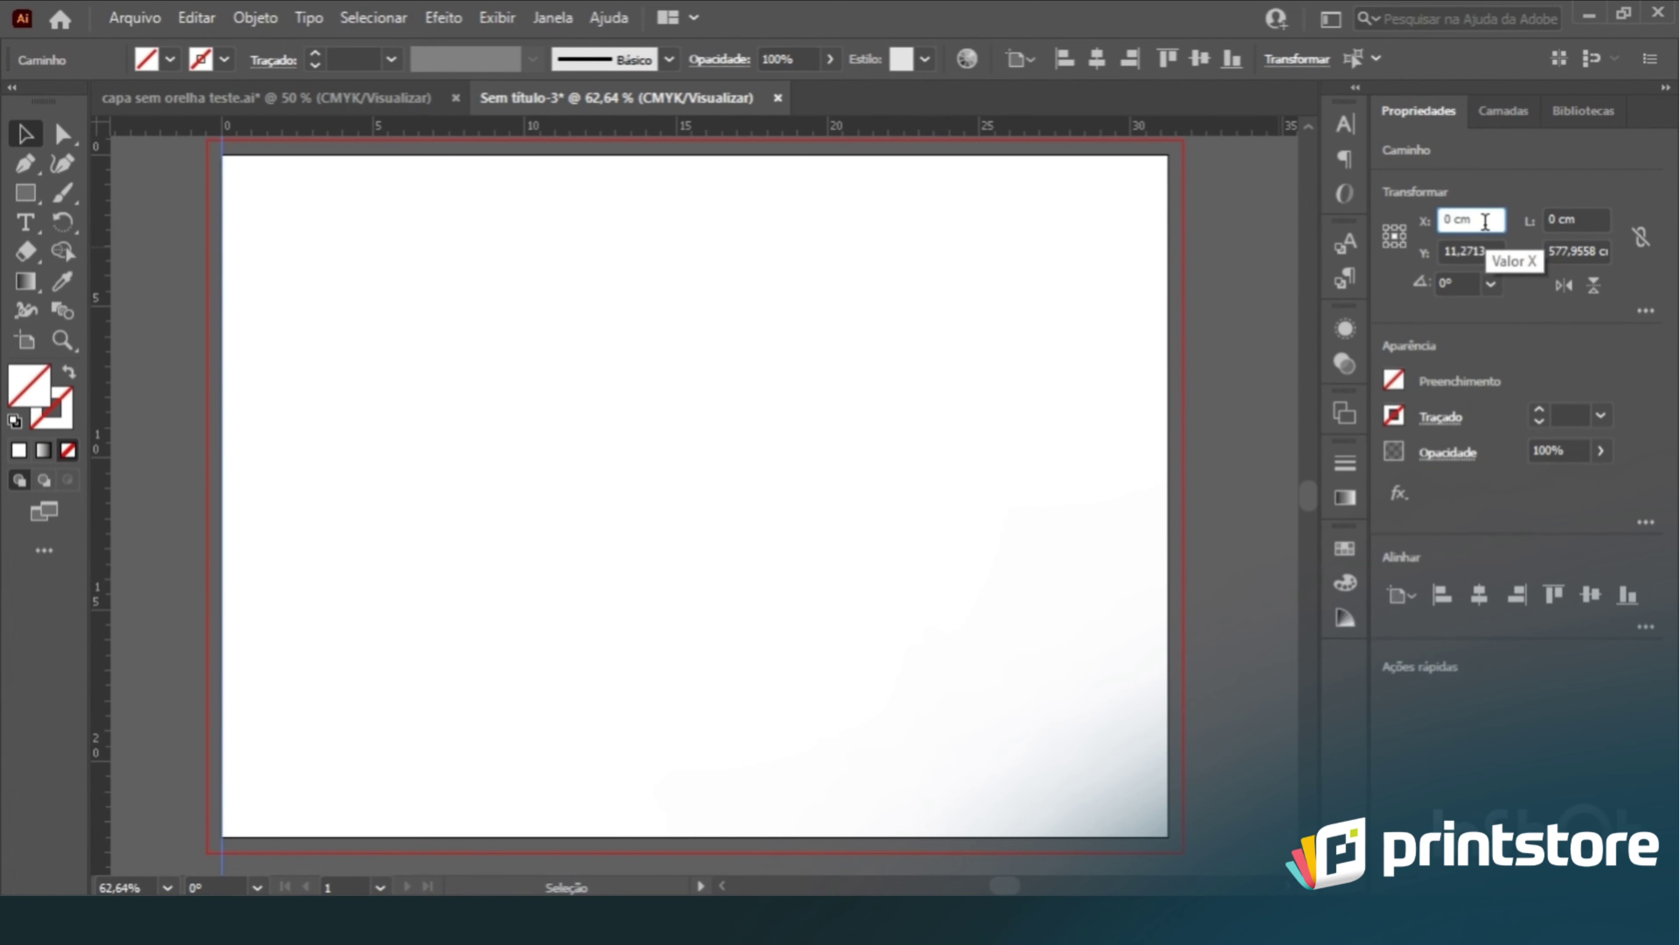
left_click_drag(1485, 221, 1374, 219)
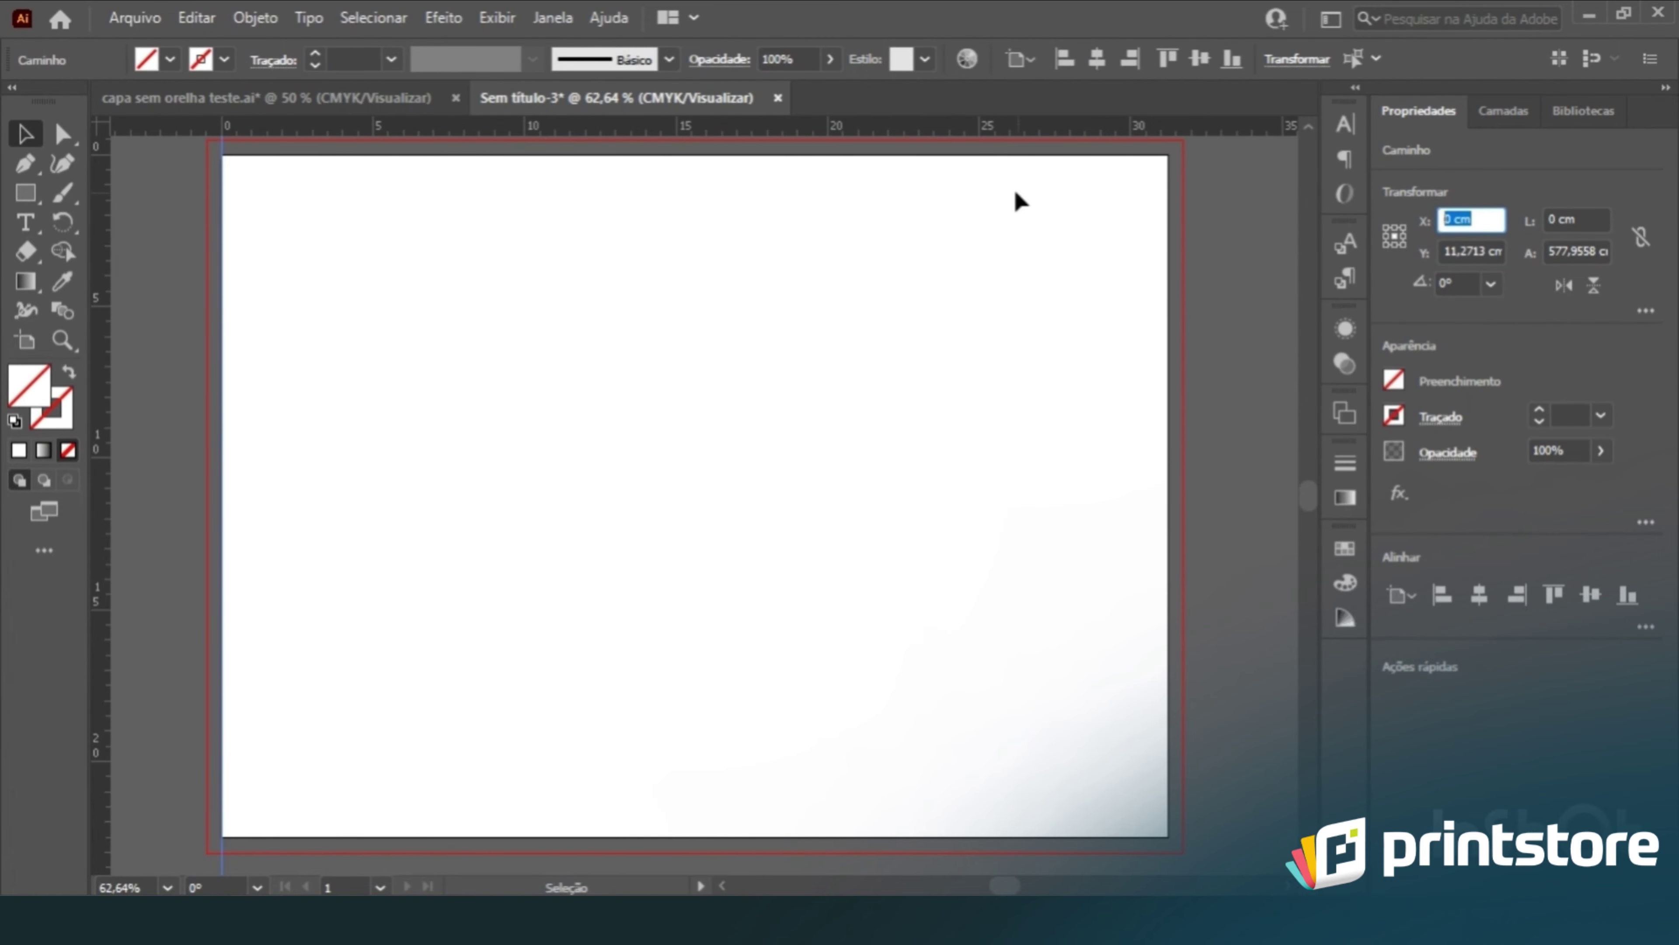
type("15,5")
key("Return")
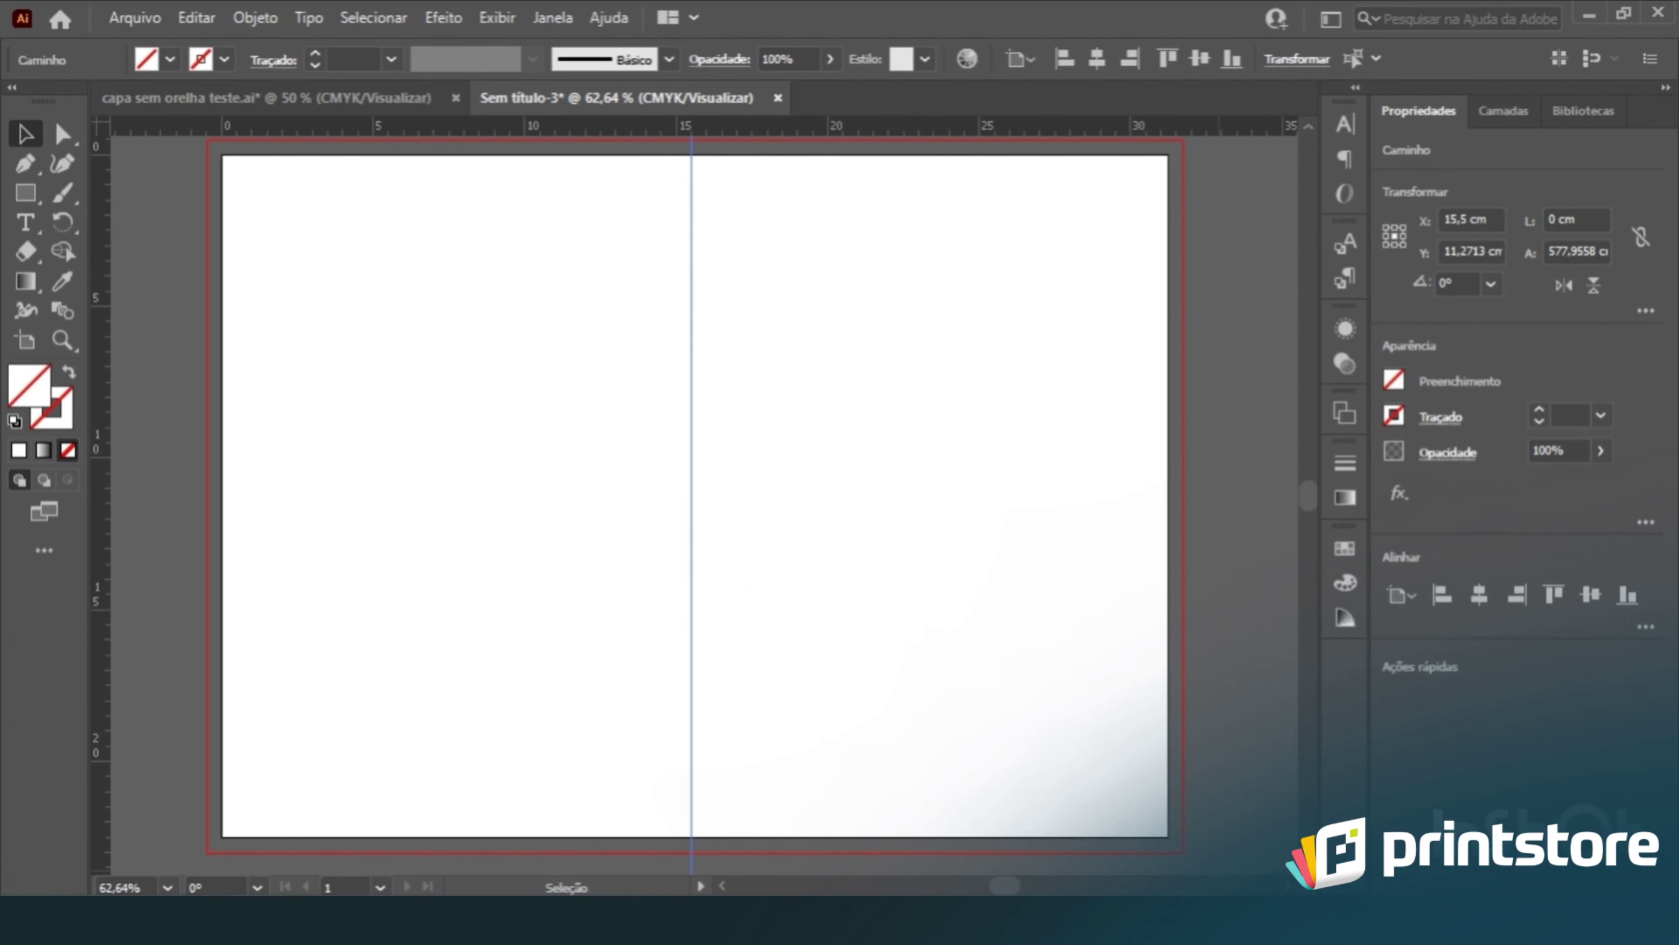
Step: Duplicate the vertical guide in place and shift the copy 0,7 cm to the right to mark the spine
key("ctrl+c")
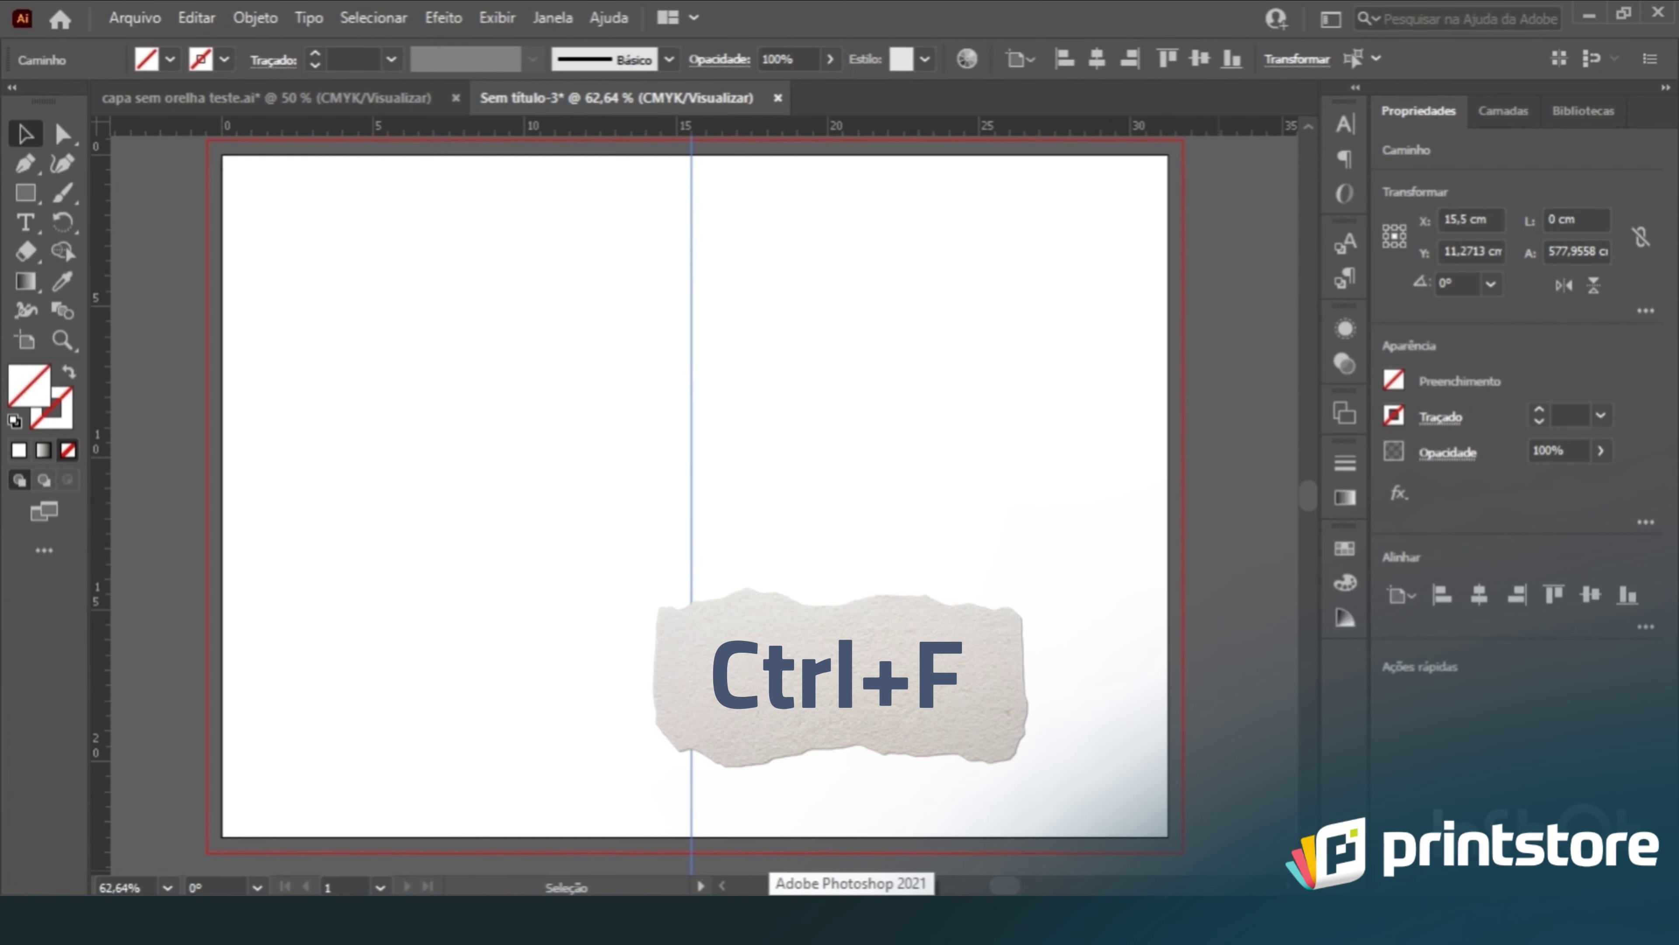
key("ctrl+f")
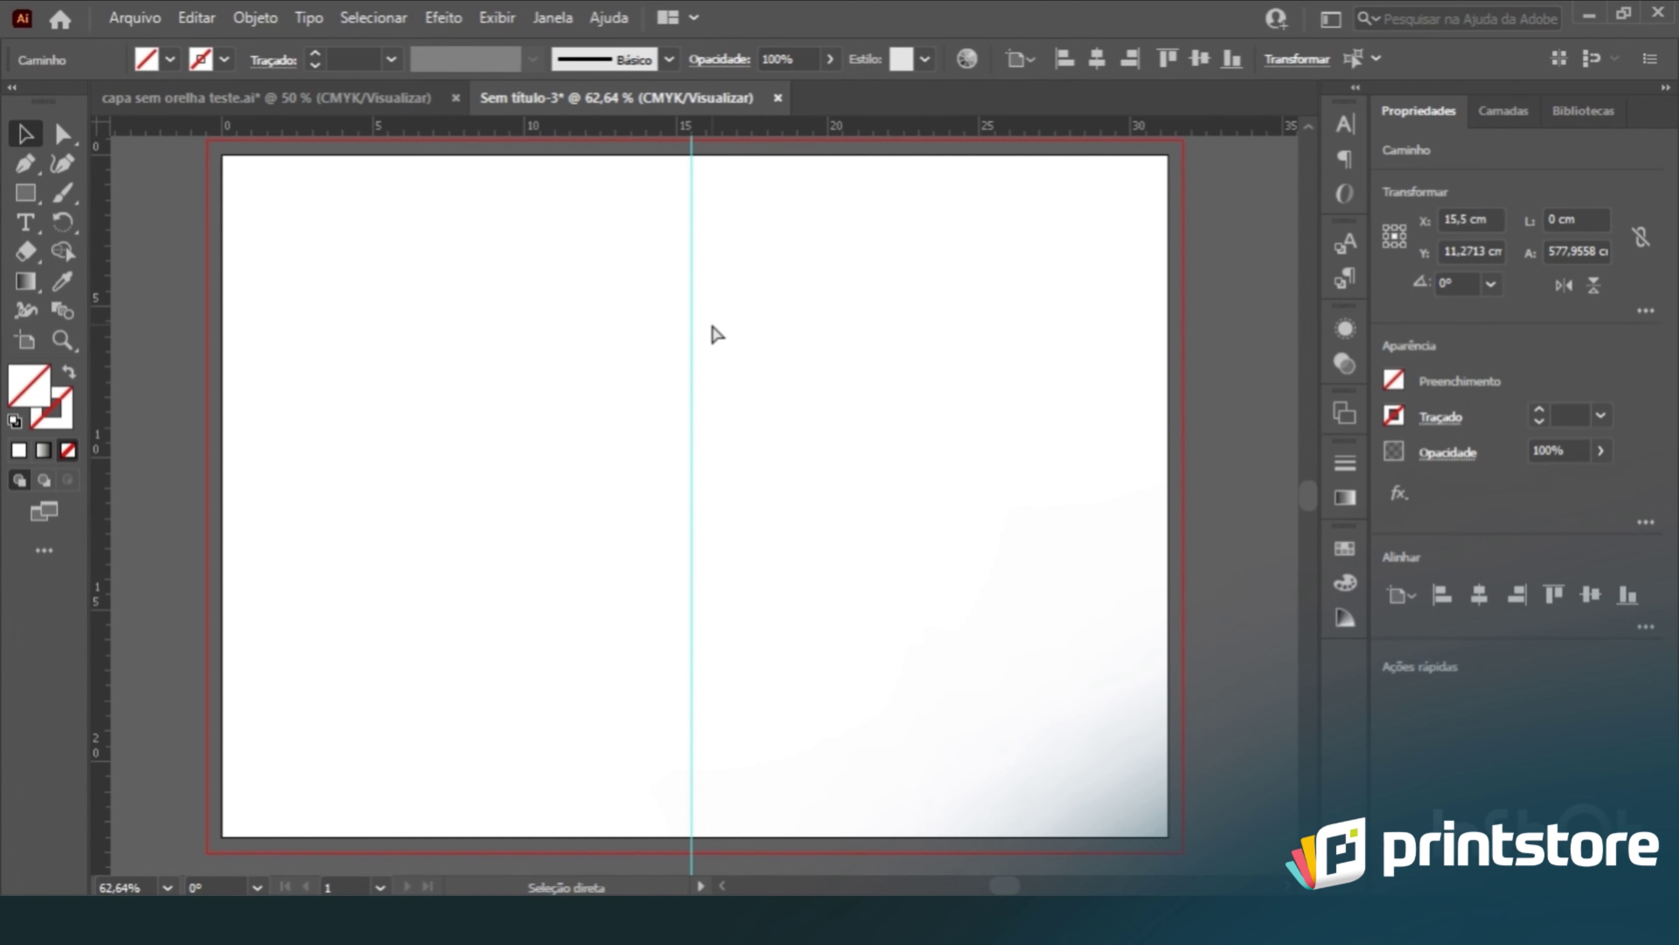
left_click(1492, 221)
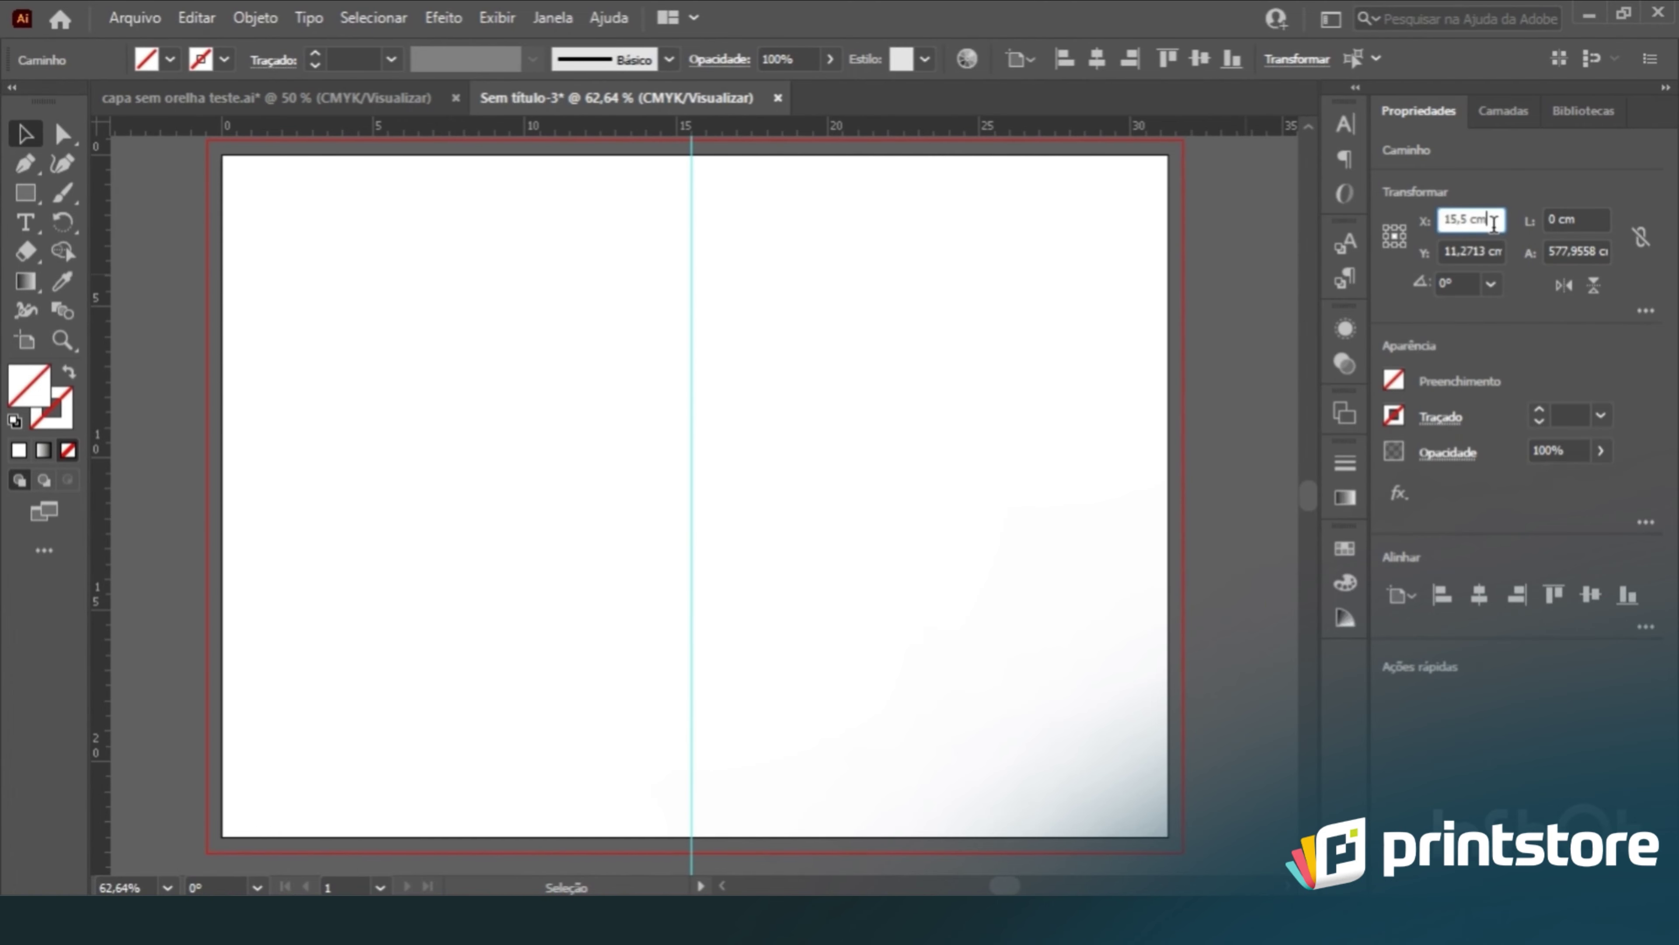
type("+")
type("0,1")
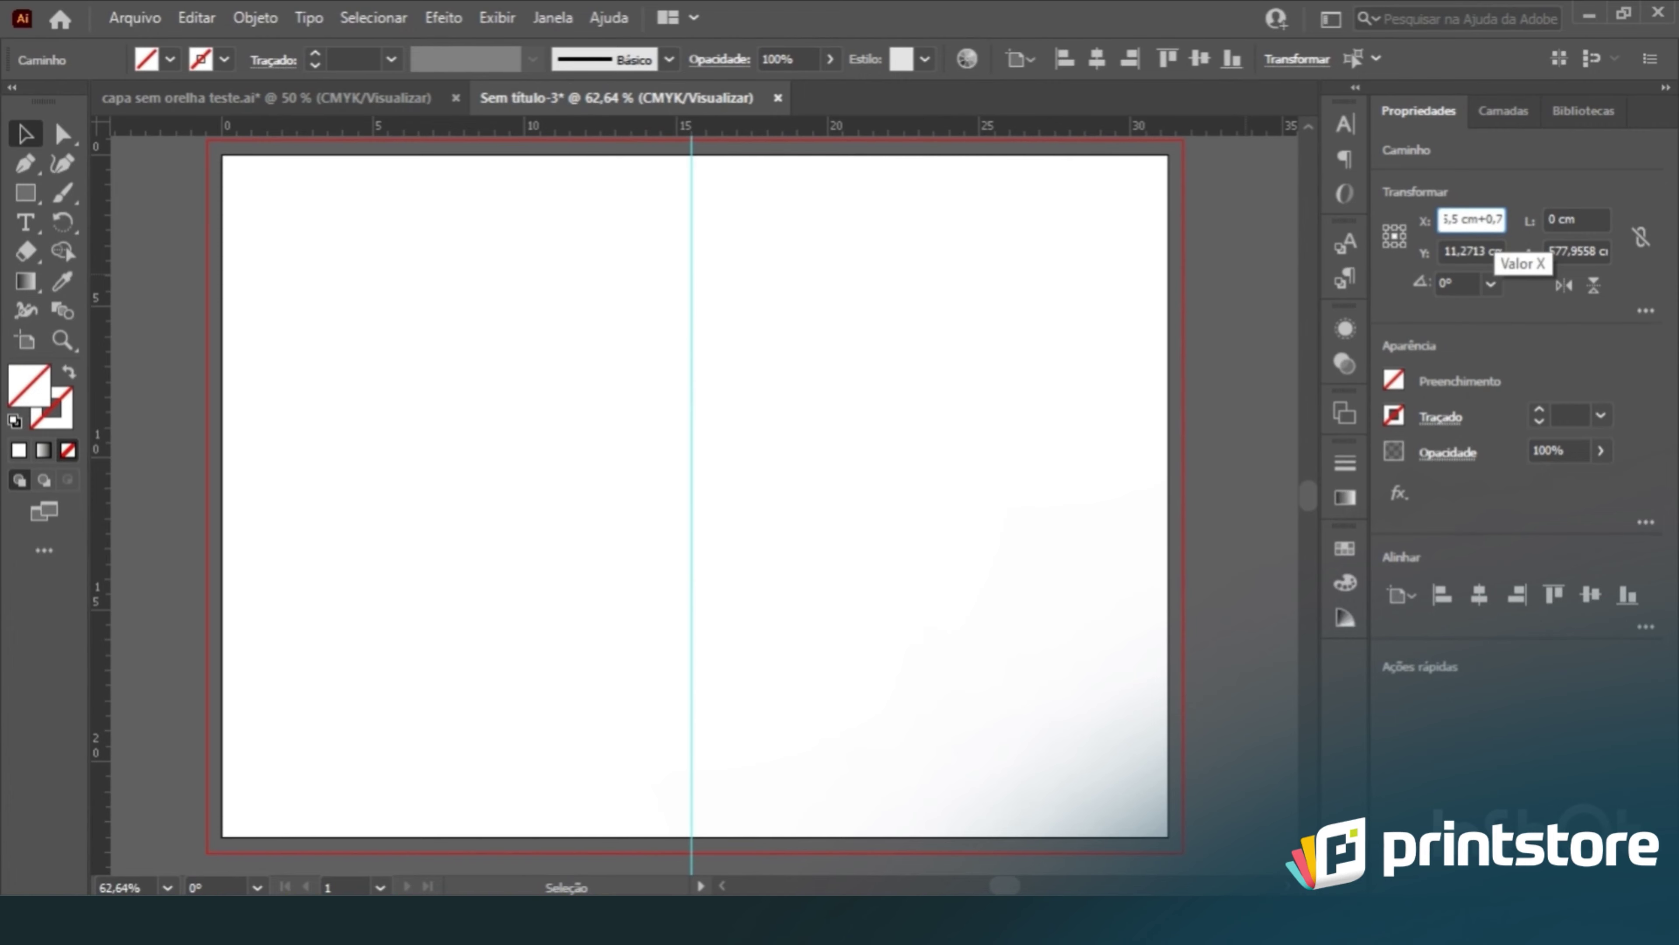
key("alt+Return")
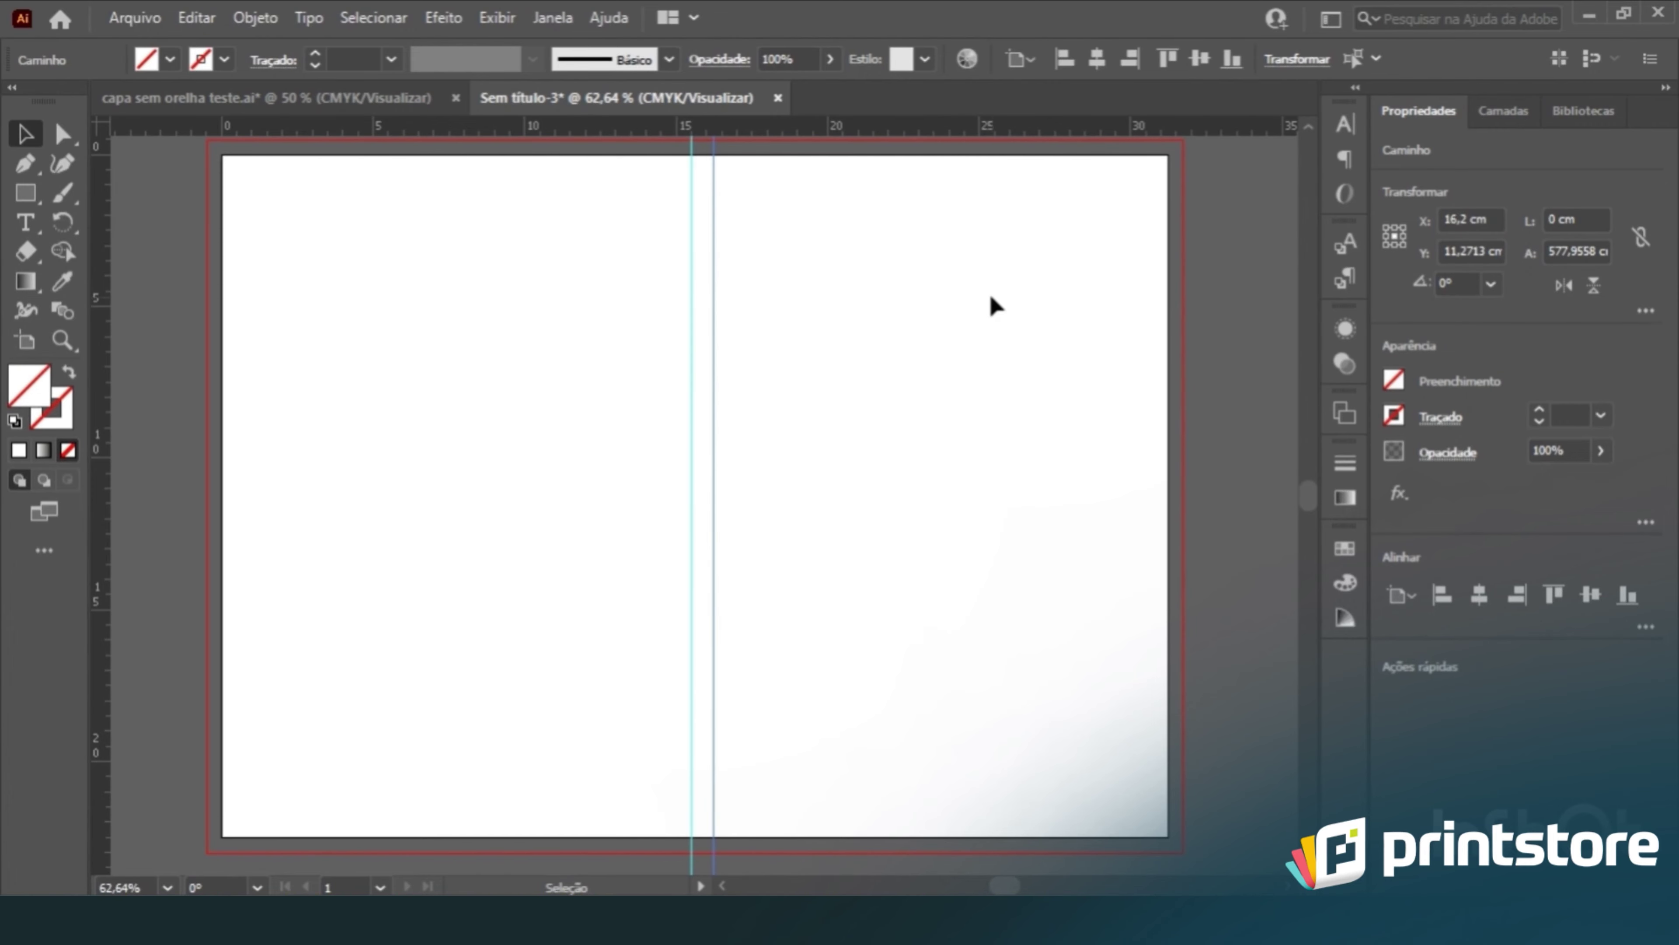
Step: Check the spine area by selecting both vertical guides together and the right-hand guide alone
left_click_drag(844, 262, 661, 396)
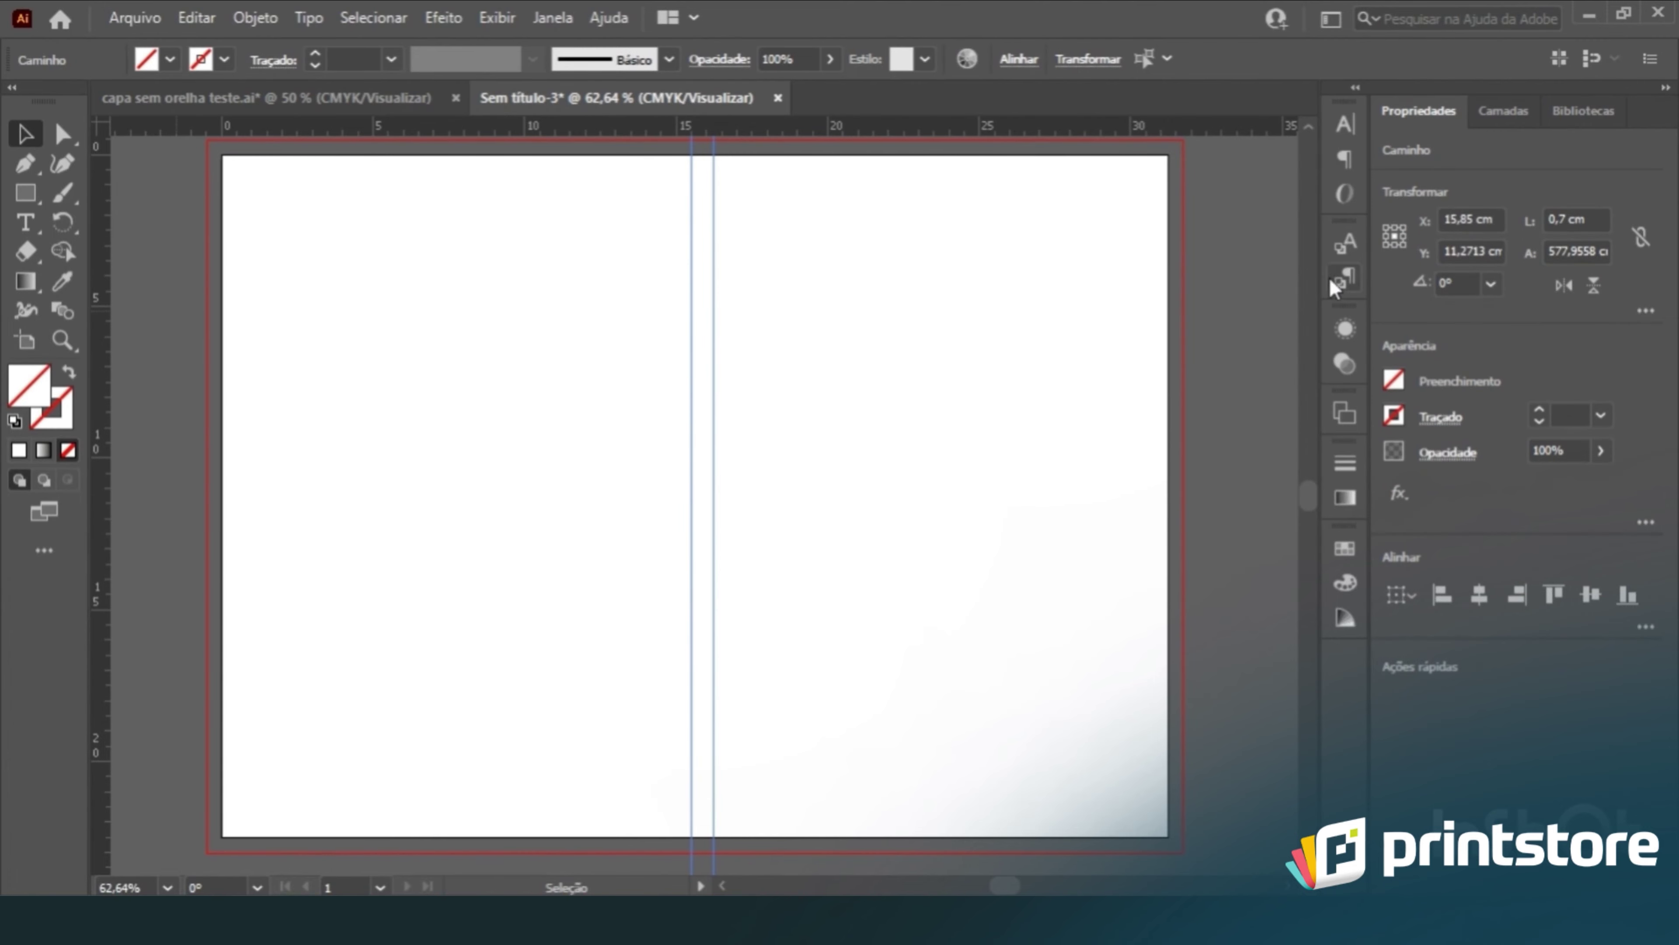
left_click(889, 311)
left_click_drag(671, 173, 702, 328)
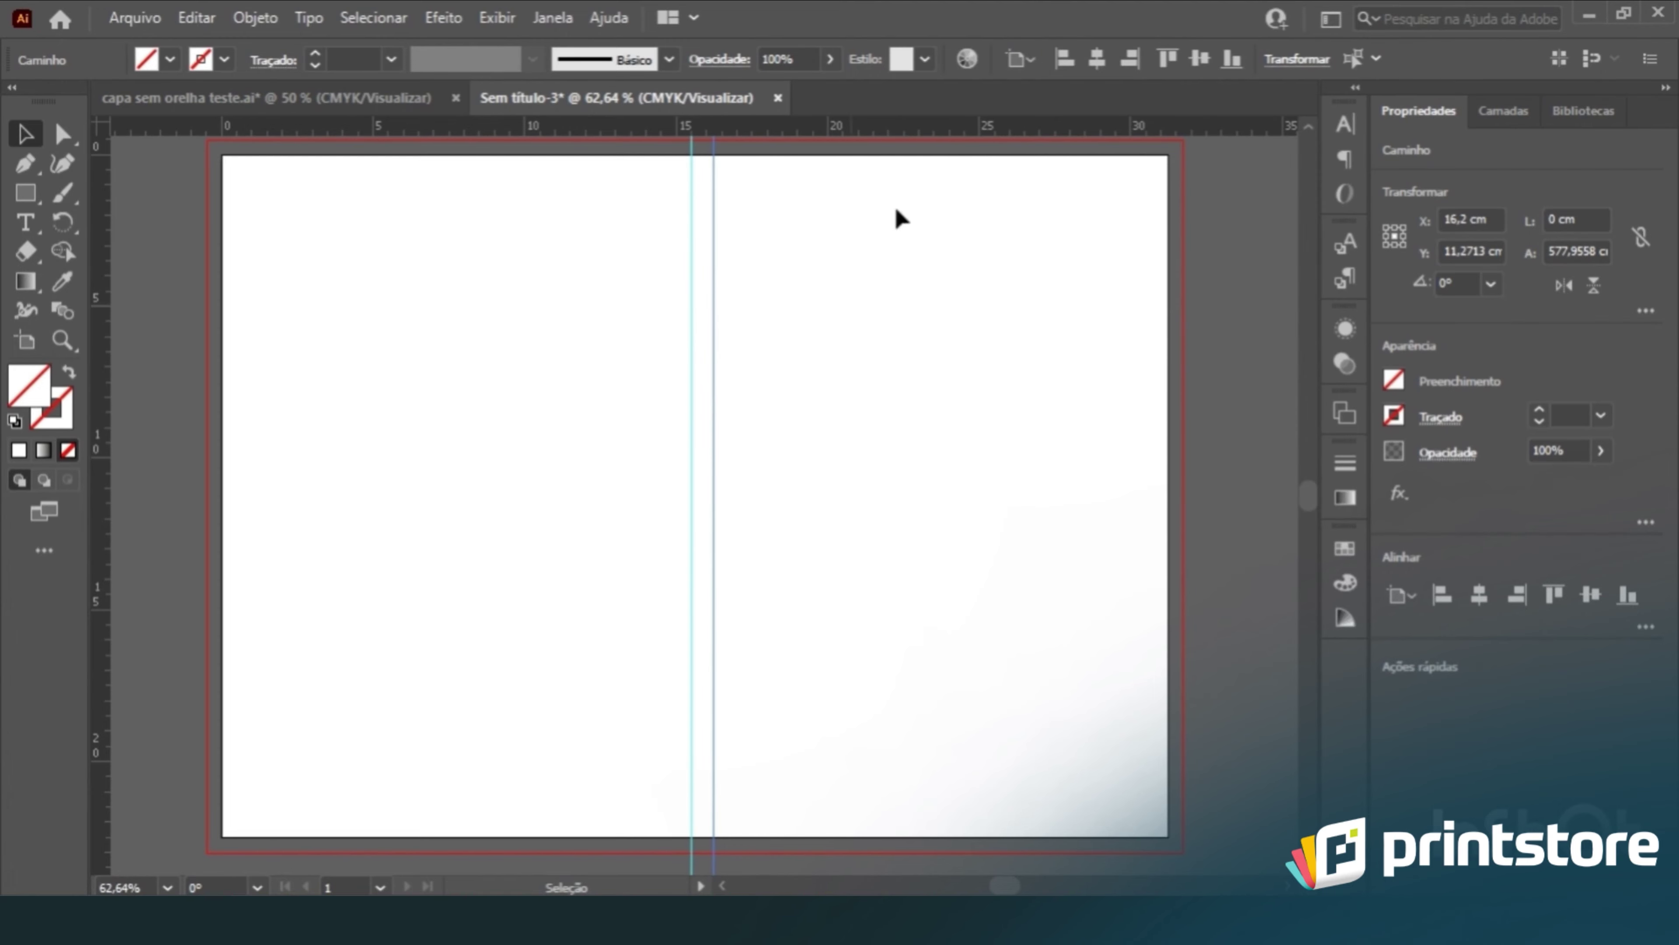
left_click(844, 338)
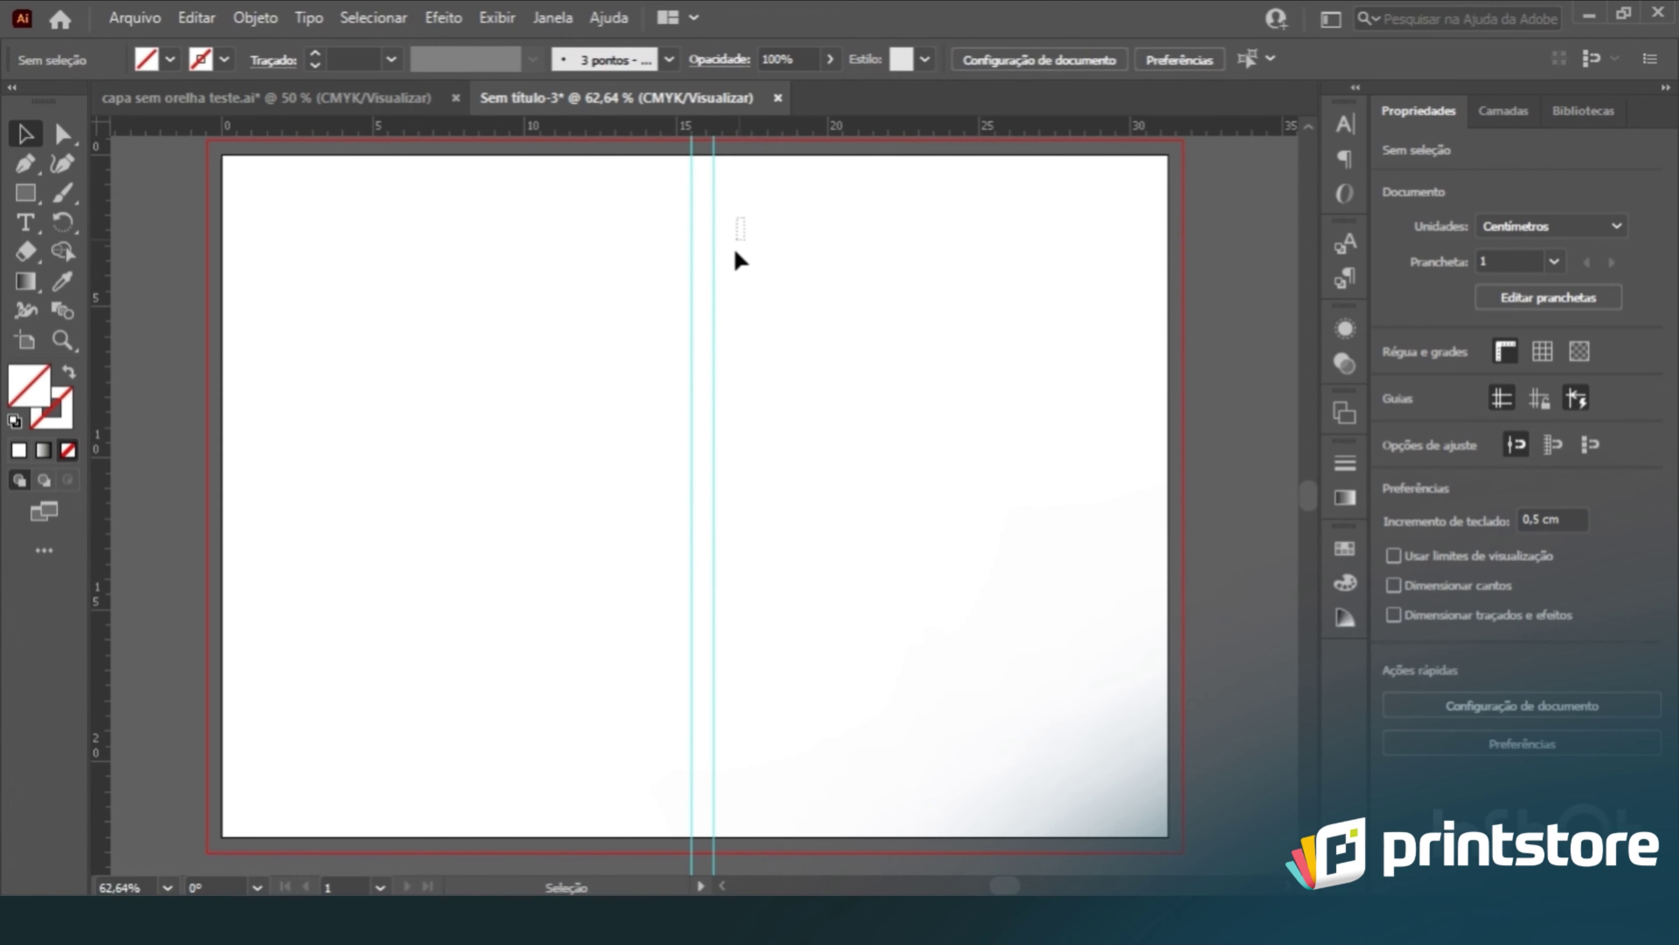
left_click_drag(714, 306, 704, 323)
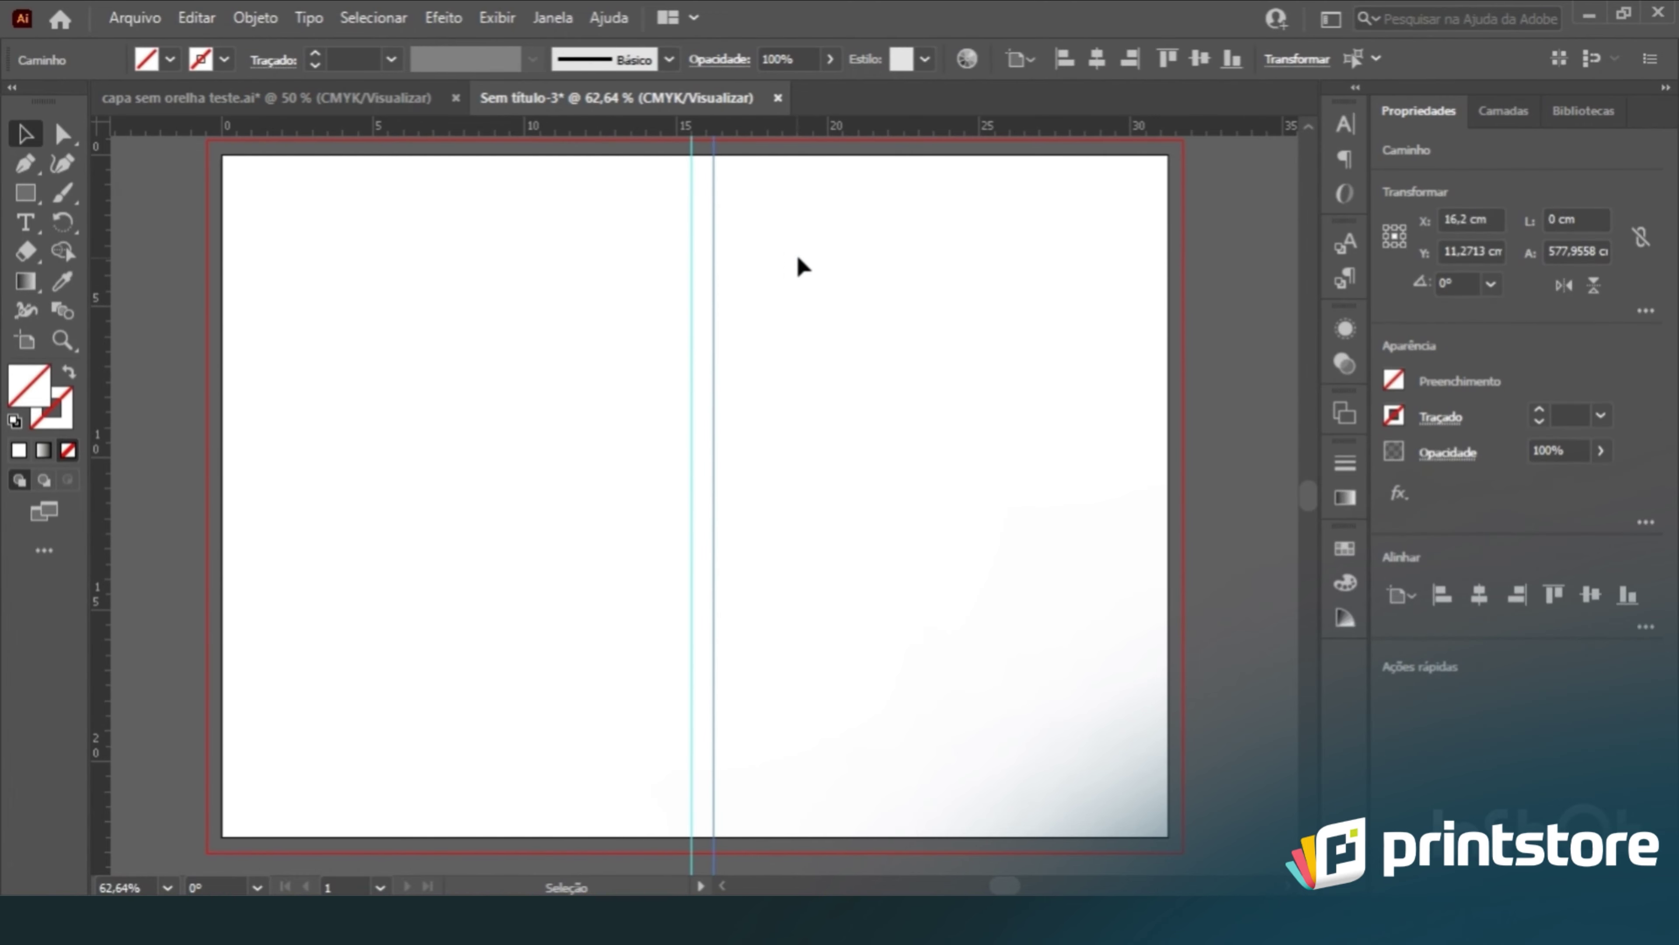
left_click(800, 263)
Step: Duplicate the right spine guide in place and shift the copy 1 cm to the right, to X 17,2 cm
left_click_drag(784, 232, 701, 313)
key("a")
key("ctrl+5")
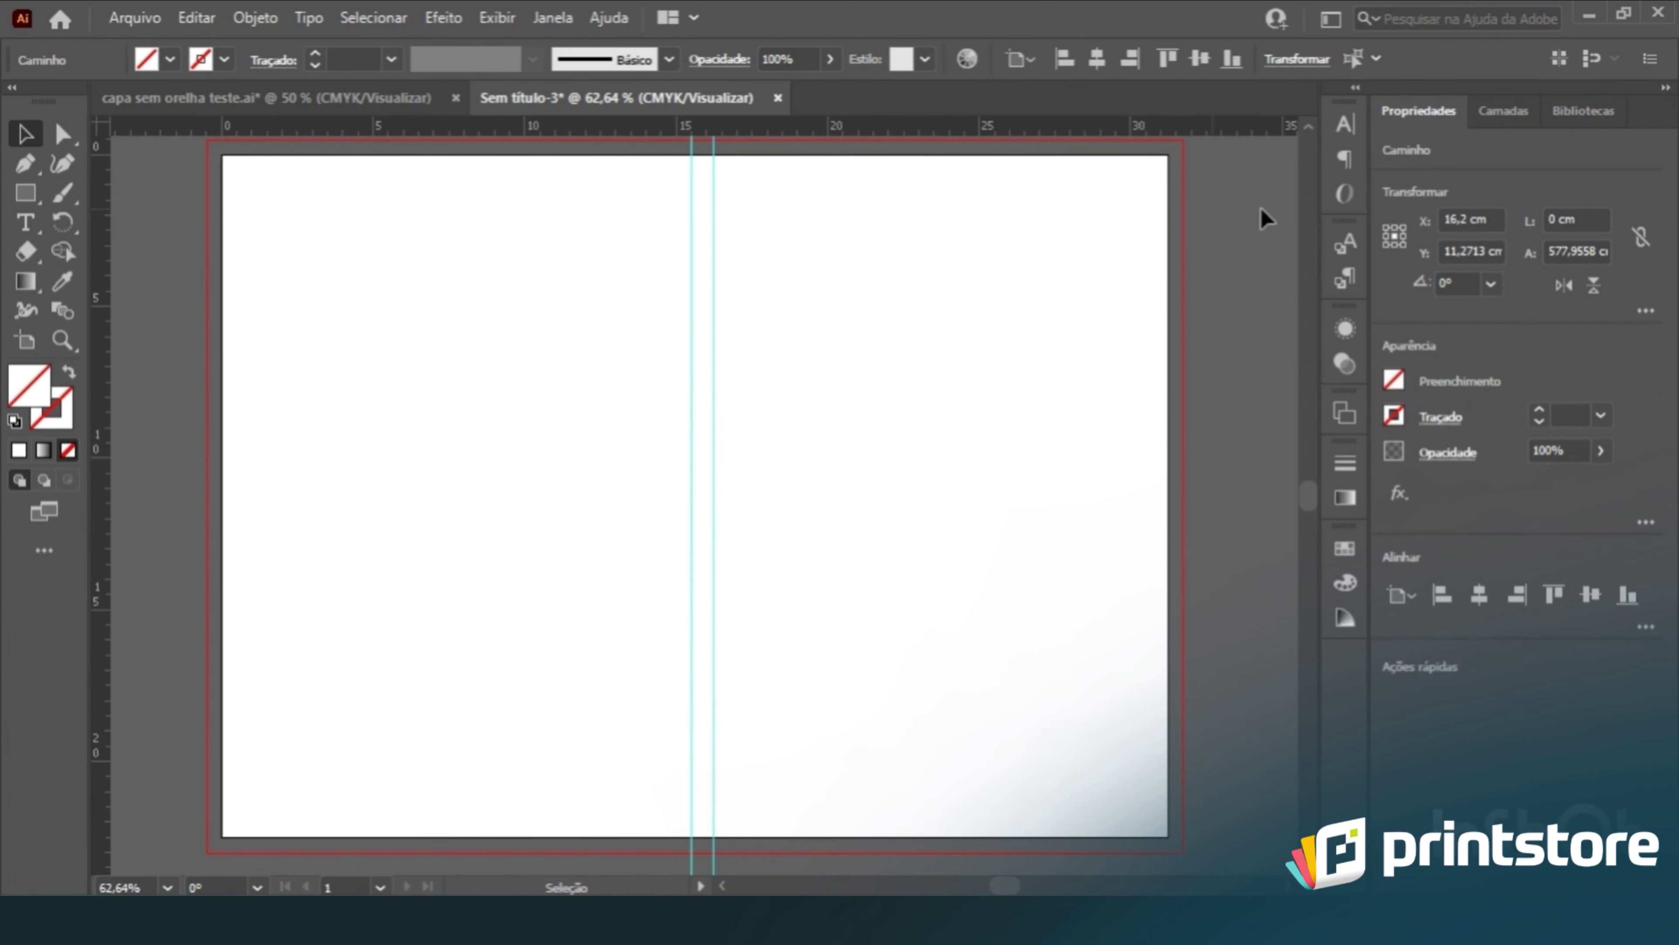
left_click(1496, 219)
type("+")
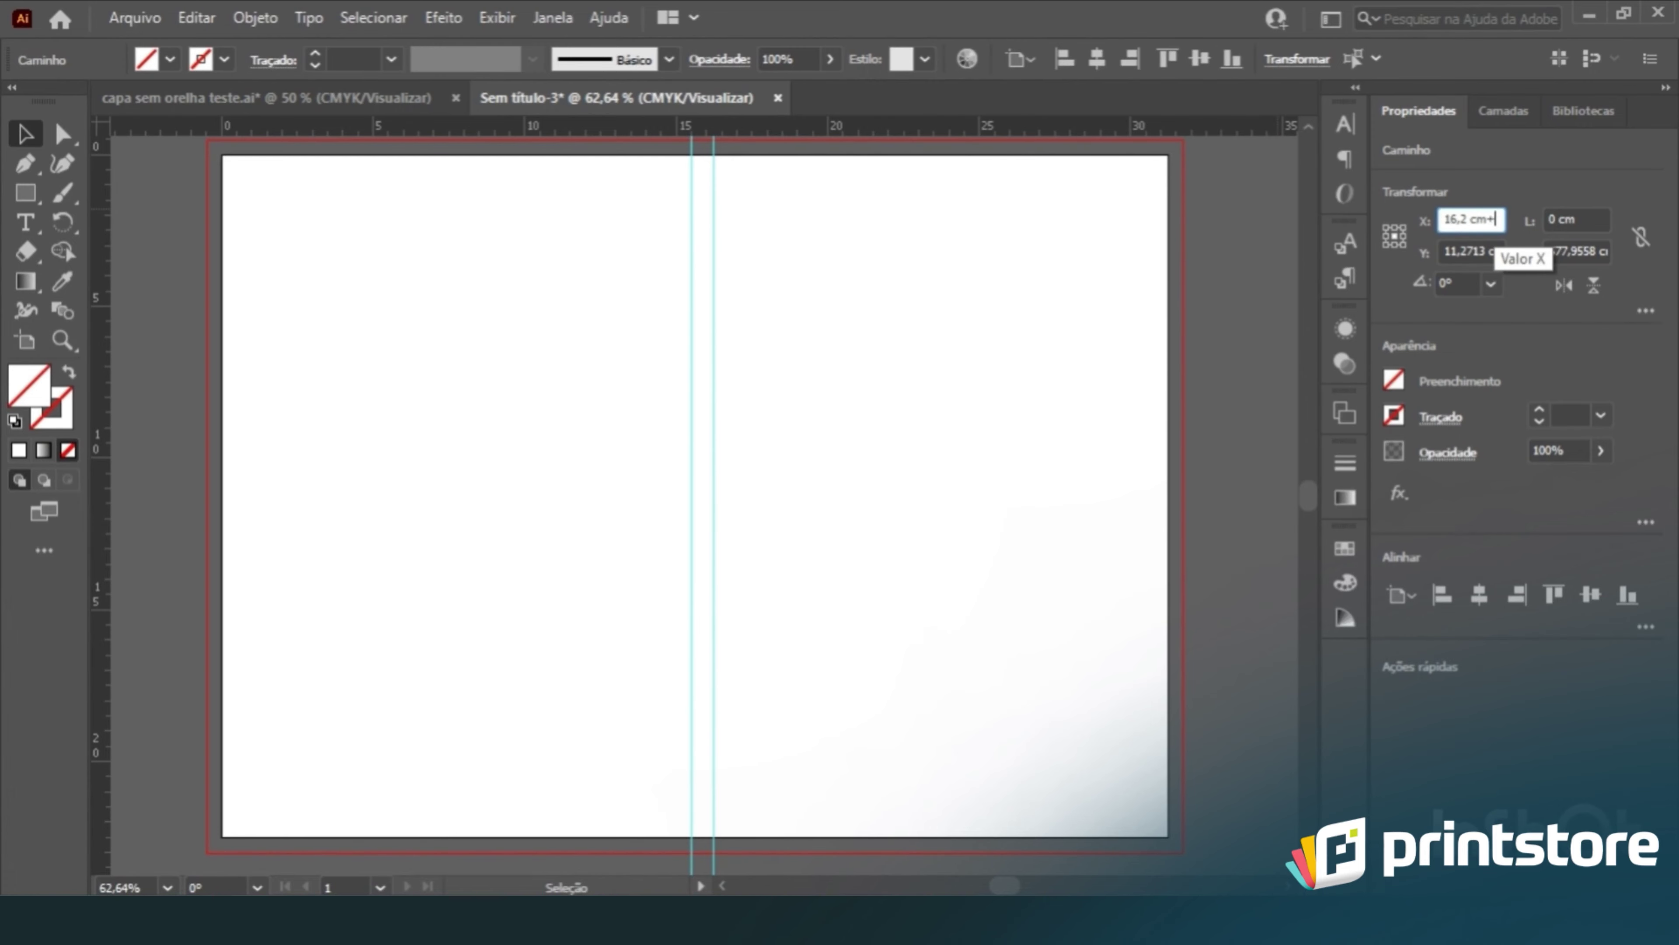
type("1")
key("Return")
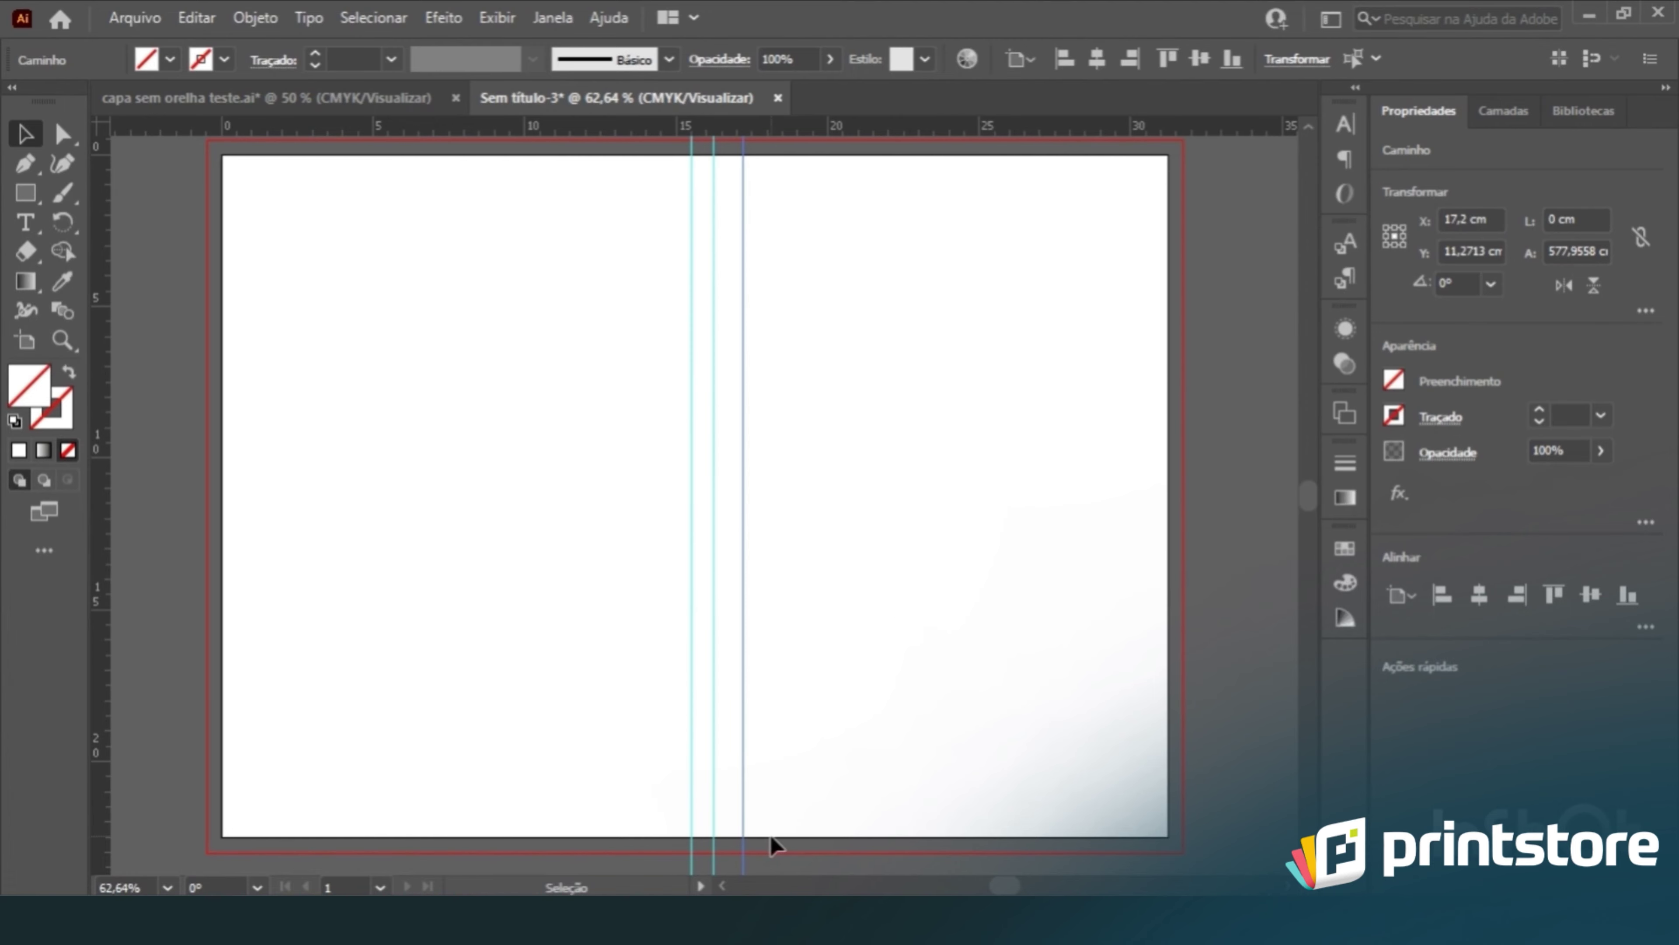
Step: Duplicate the left spine guide in place, shift the copy 1 cm to the left, to X 14,5 cm, and clear the selection
left_click_drag(649, 238, 702, 363)
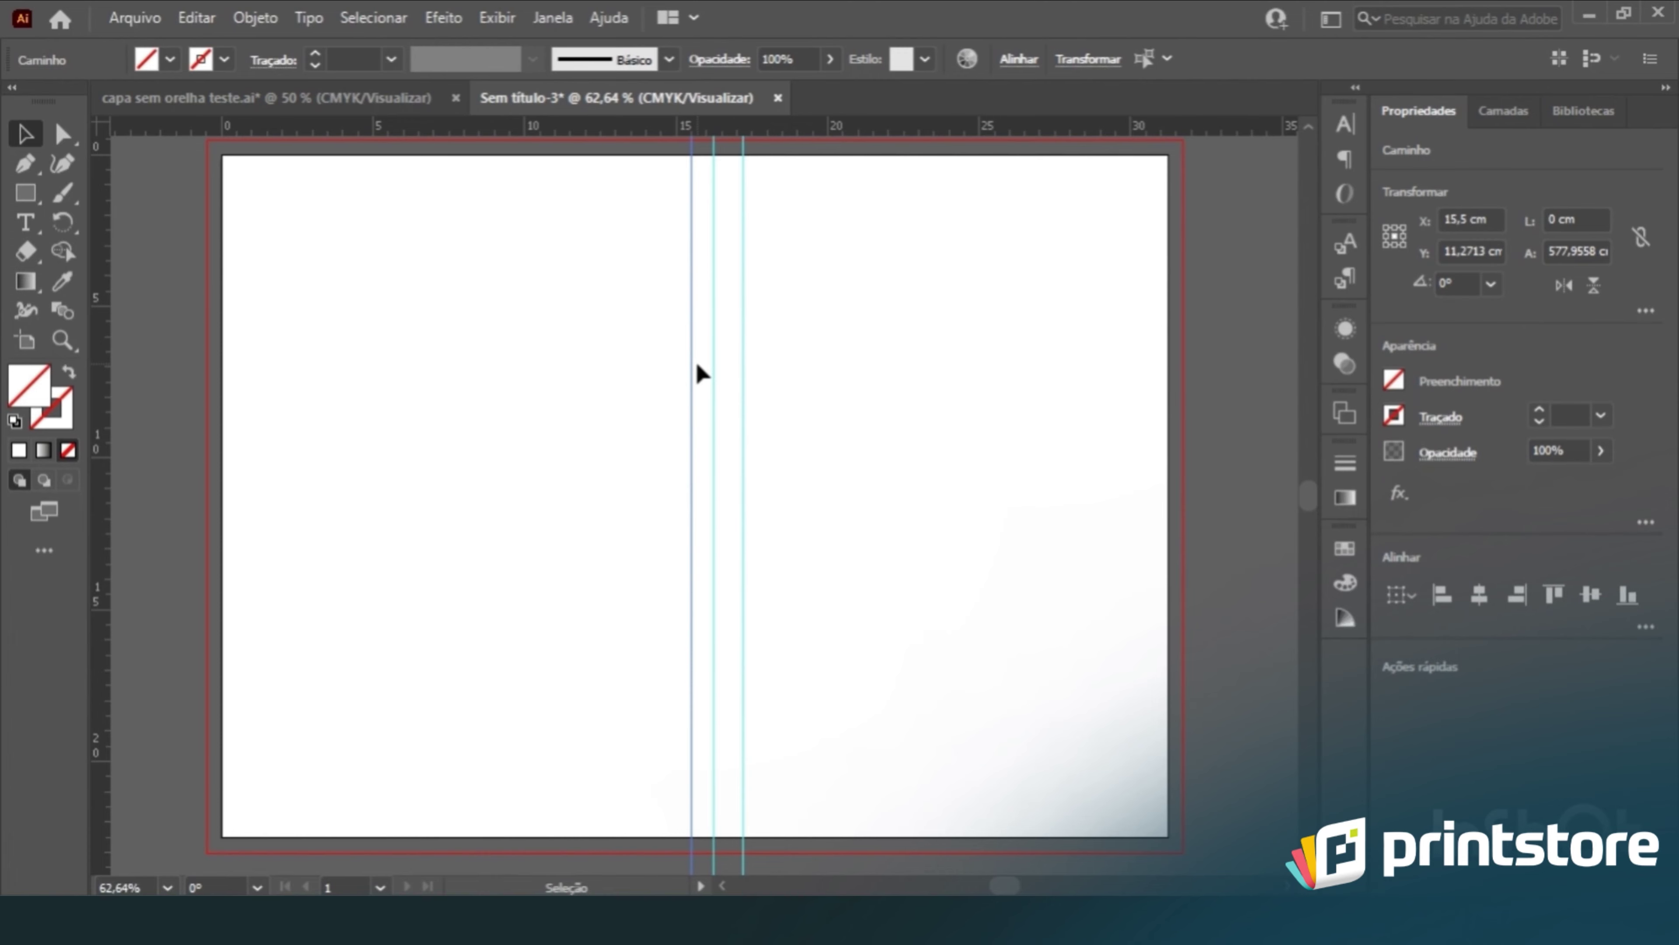
key("ctrl+5")
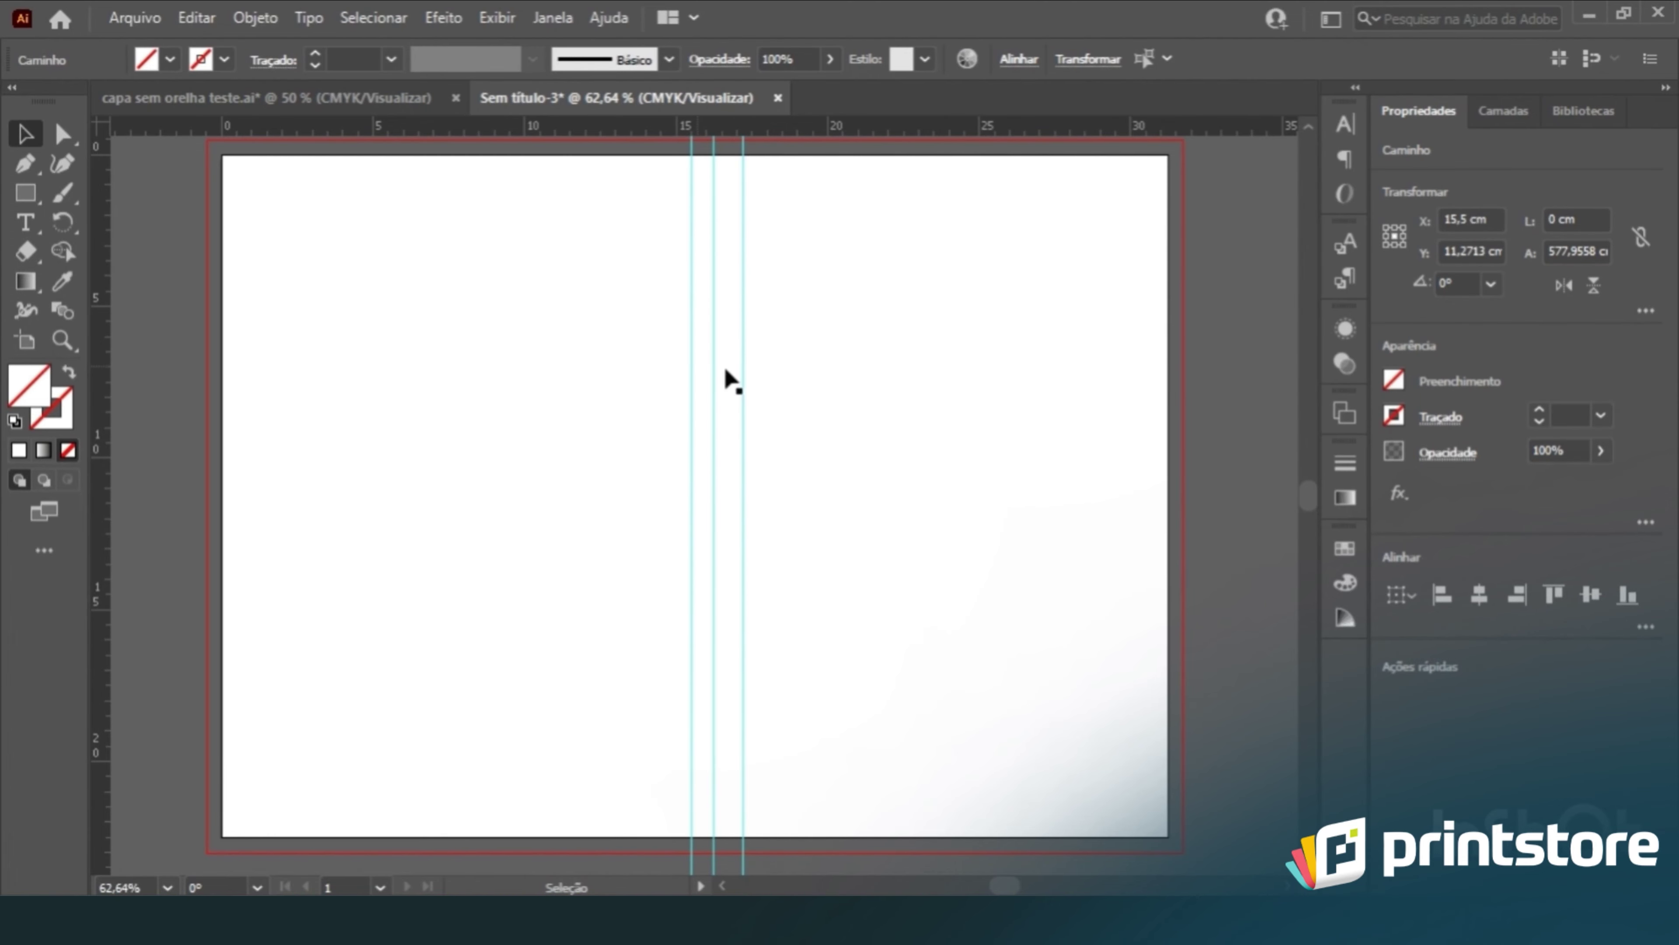
left_click(1491, 219)
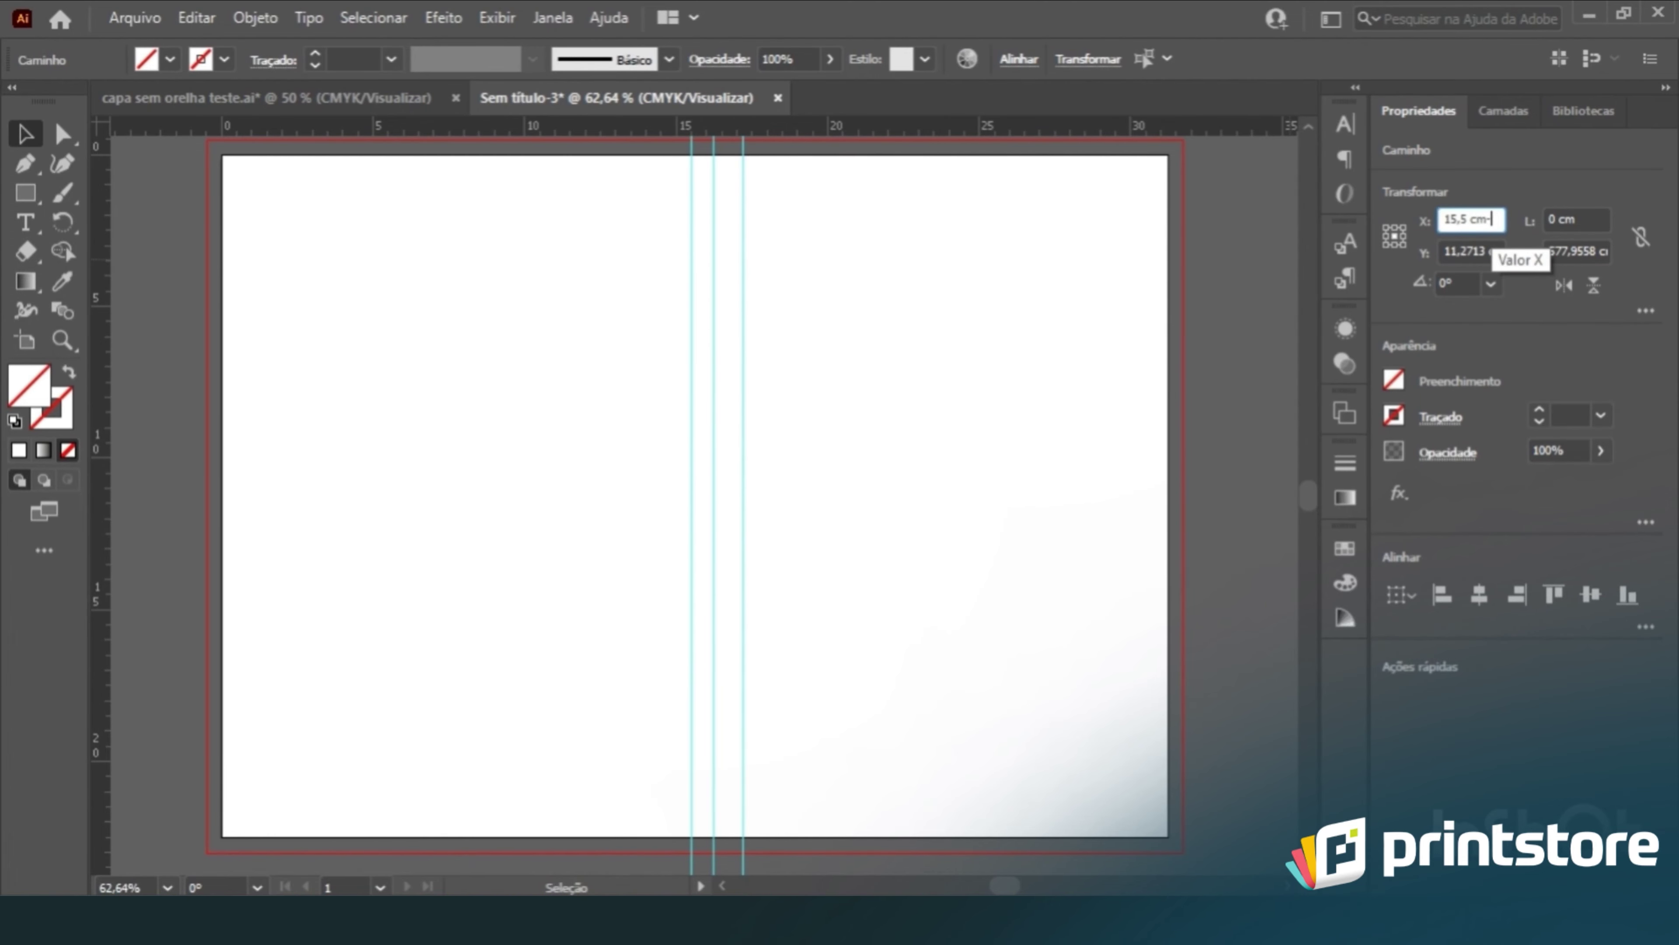
type("-1")
key("Return")
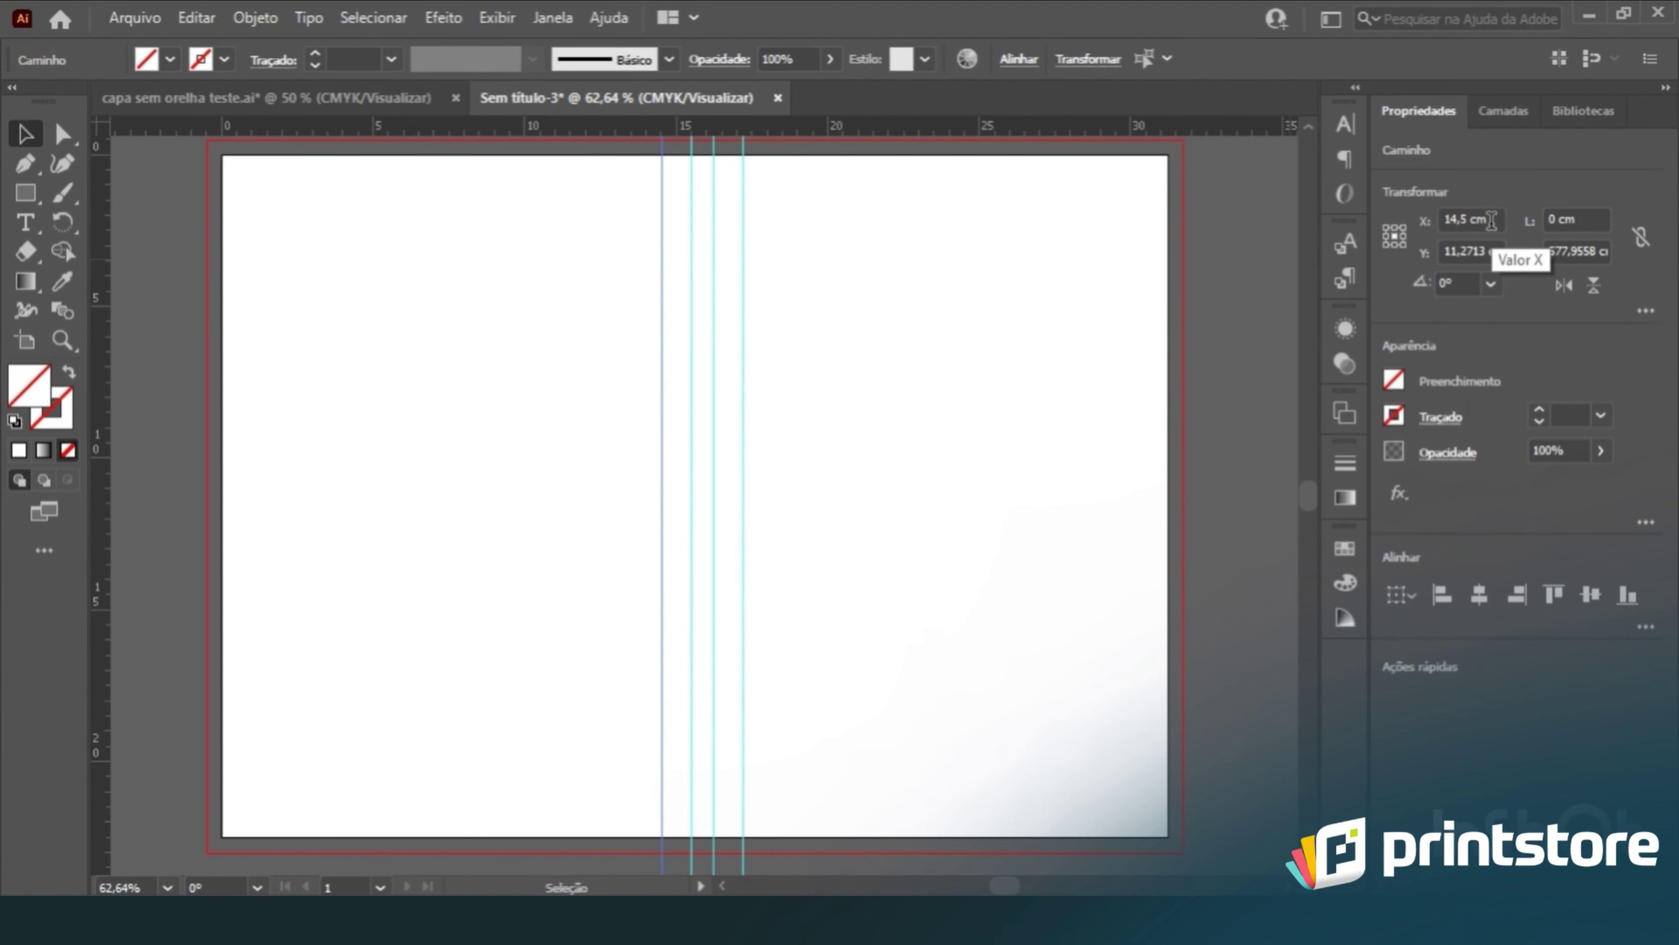
key("ctrl+5")
left_click_drag(632, 210, 676, 275)
left_click(1043, 344)
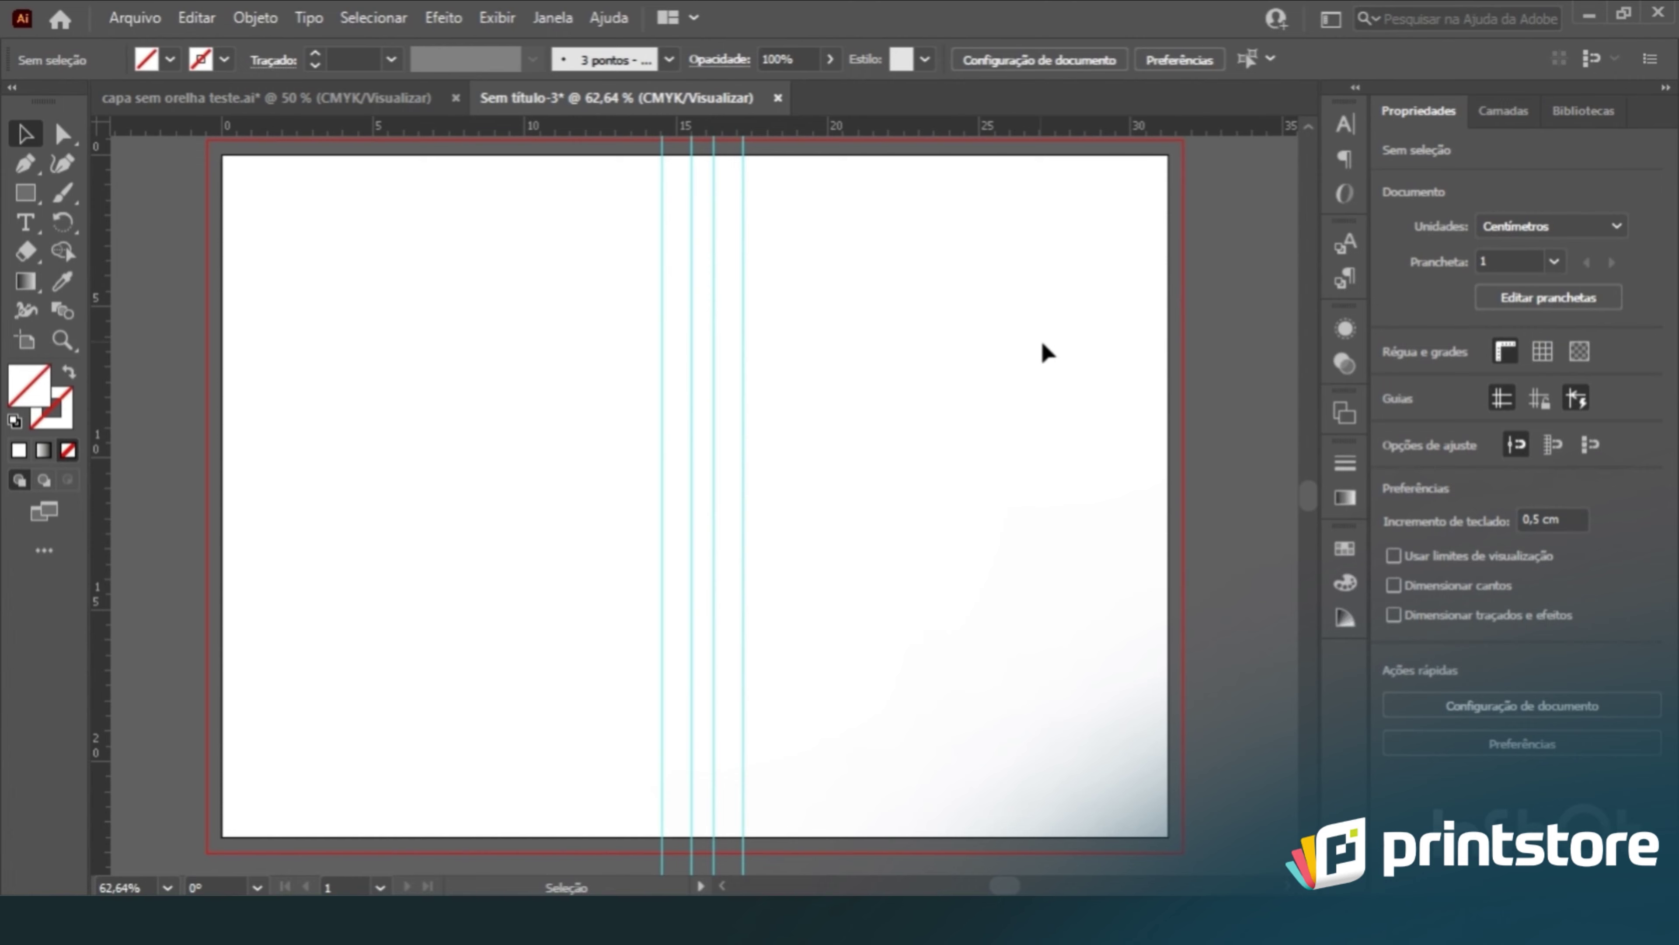
Step: Place a horizontal guide on the artboard's top edge and move it inward to Y 0,5 cm
scroll(1091, 398, "down", 1)
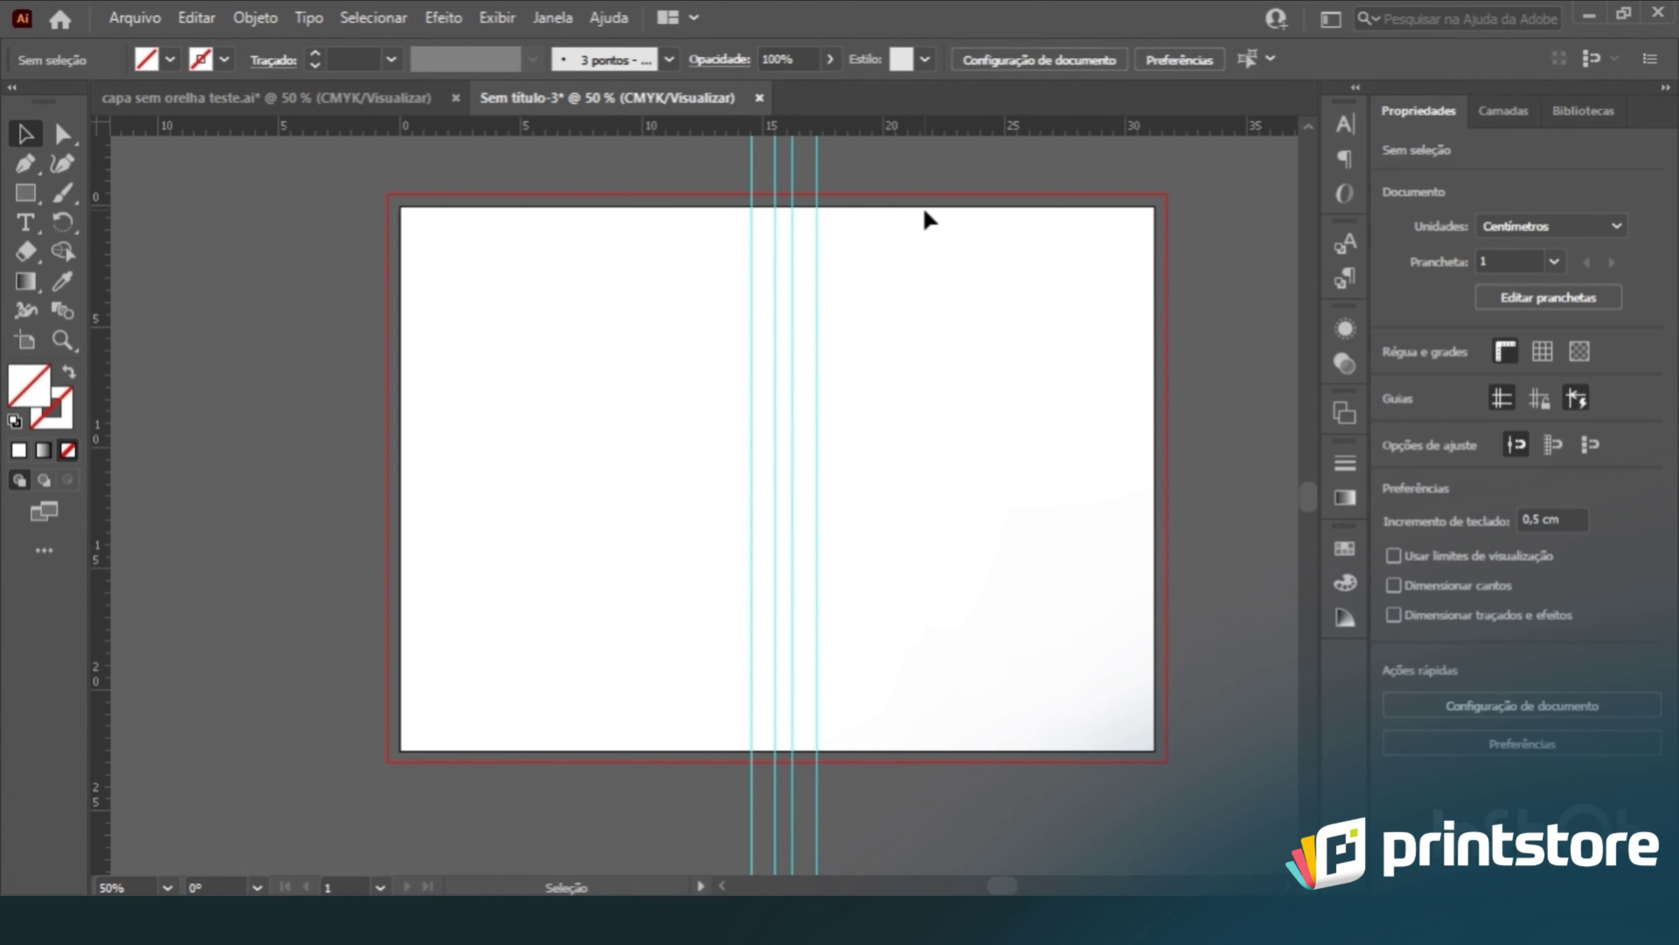
left_click_drag(947, 130, 962, 208)
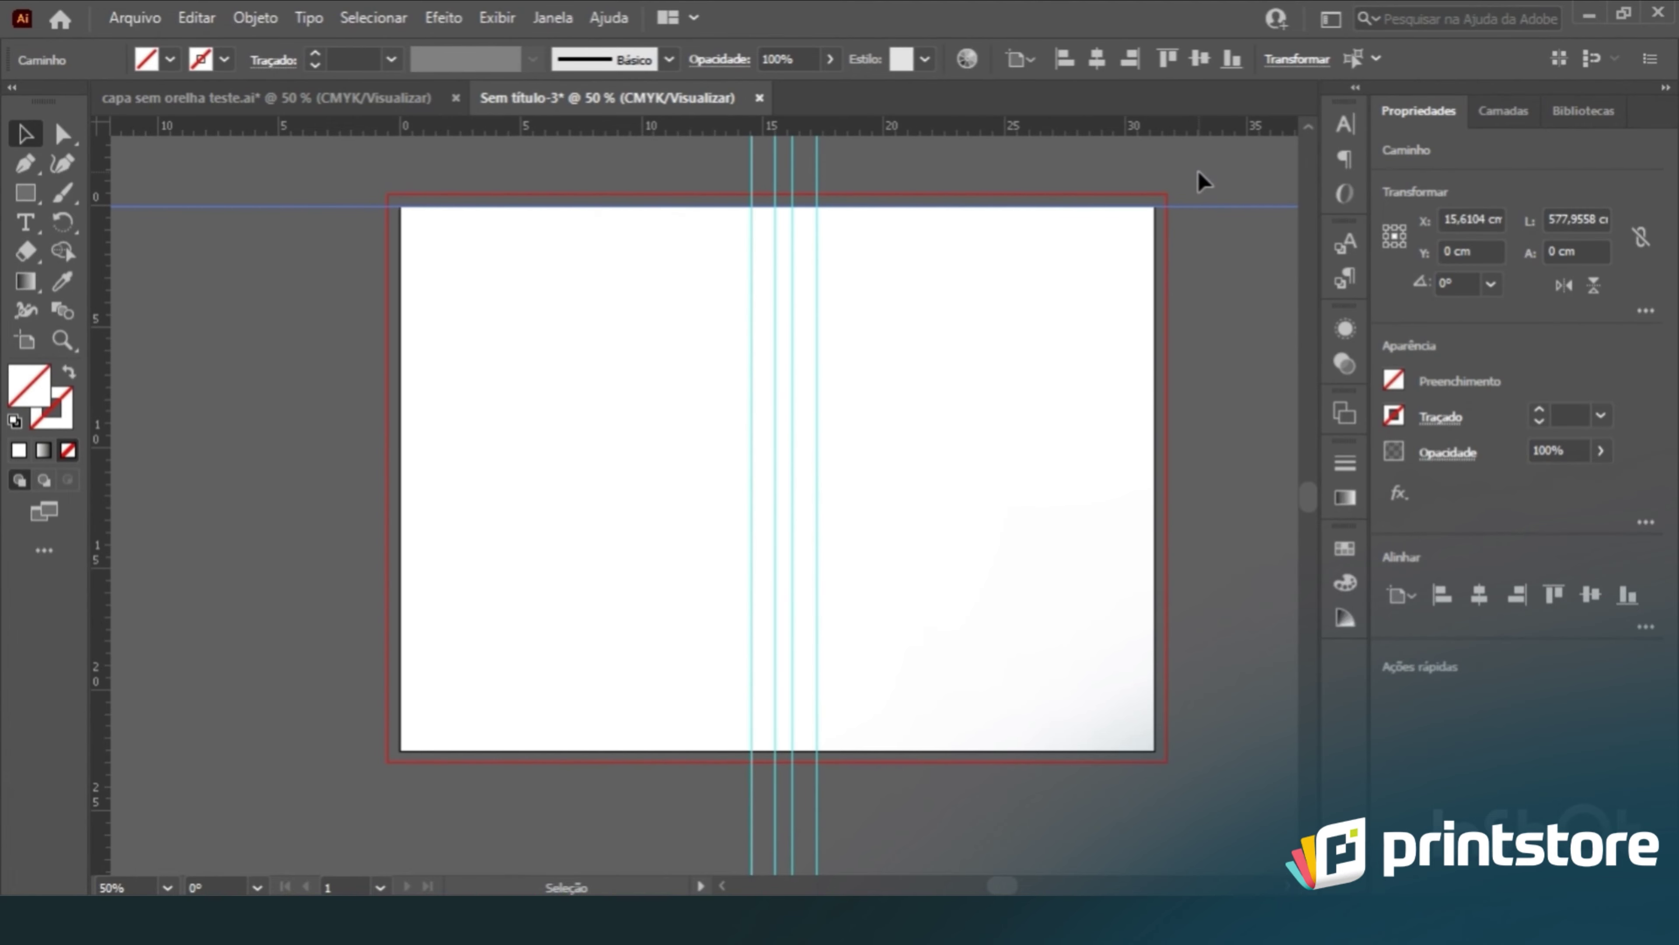
left_click(1225, 192)
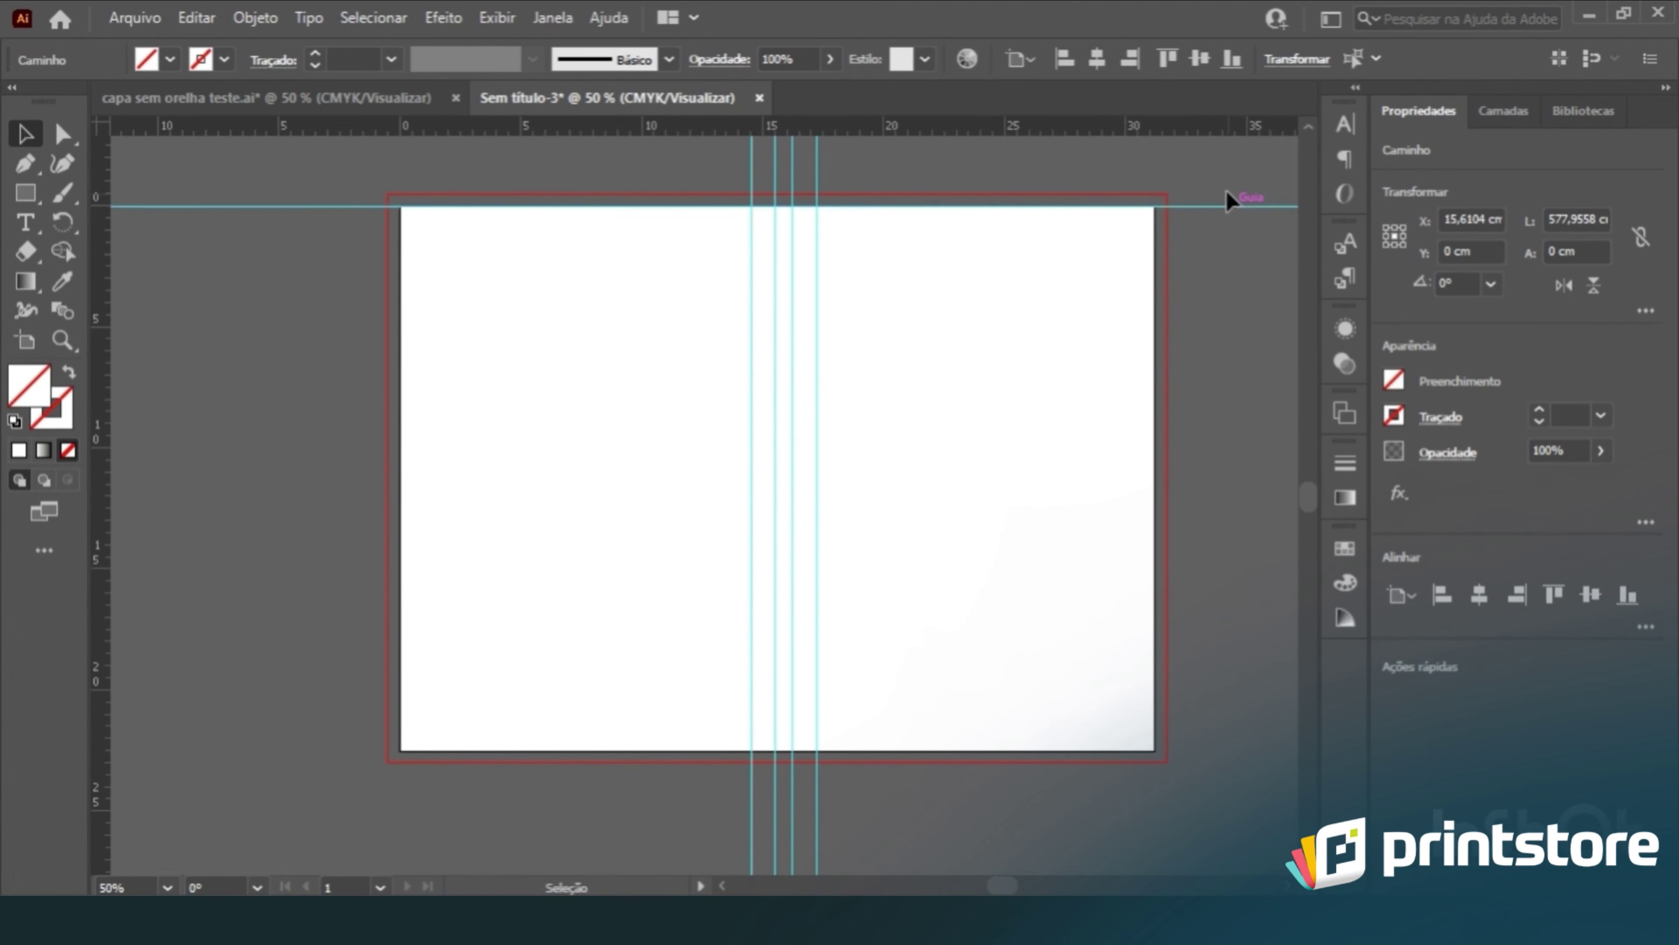
left_click(1181, 210)
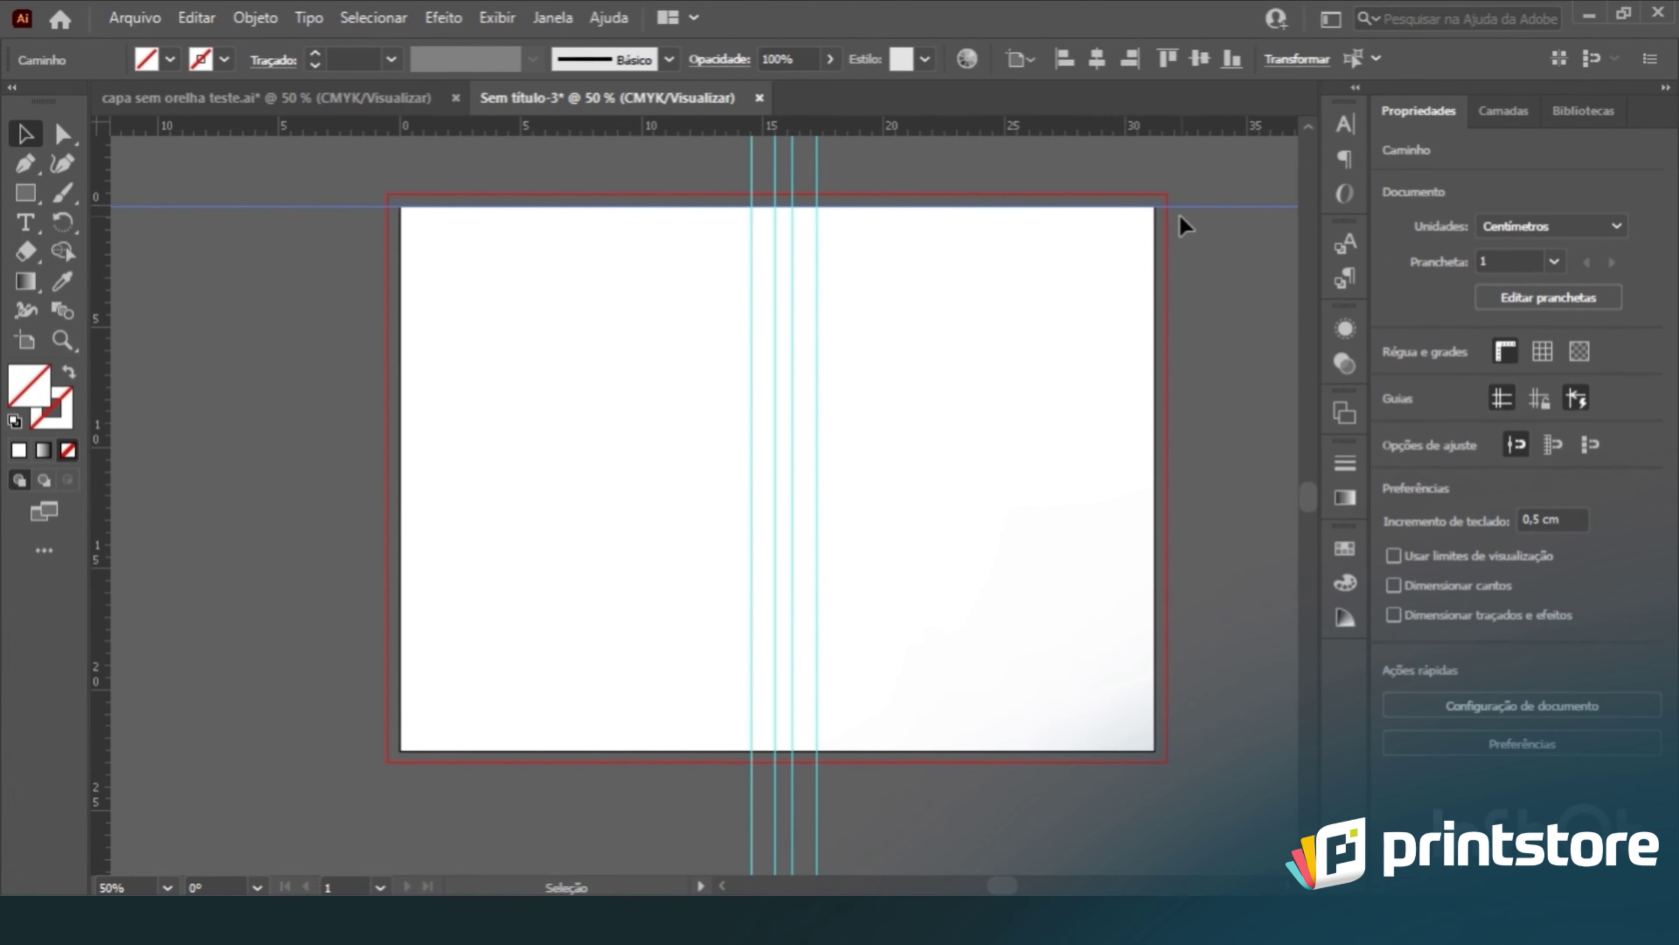
left_click(1190, 186)
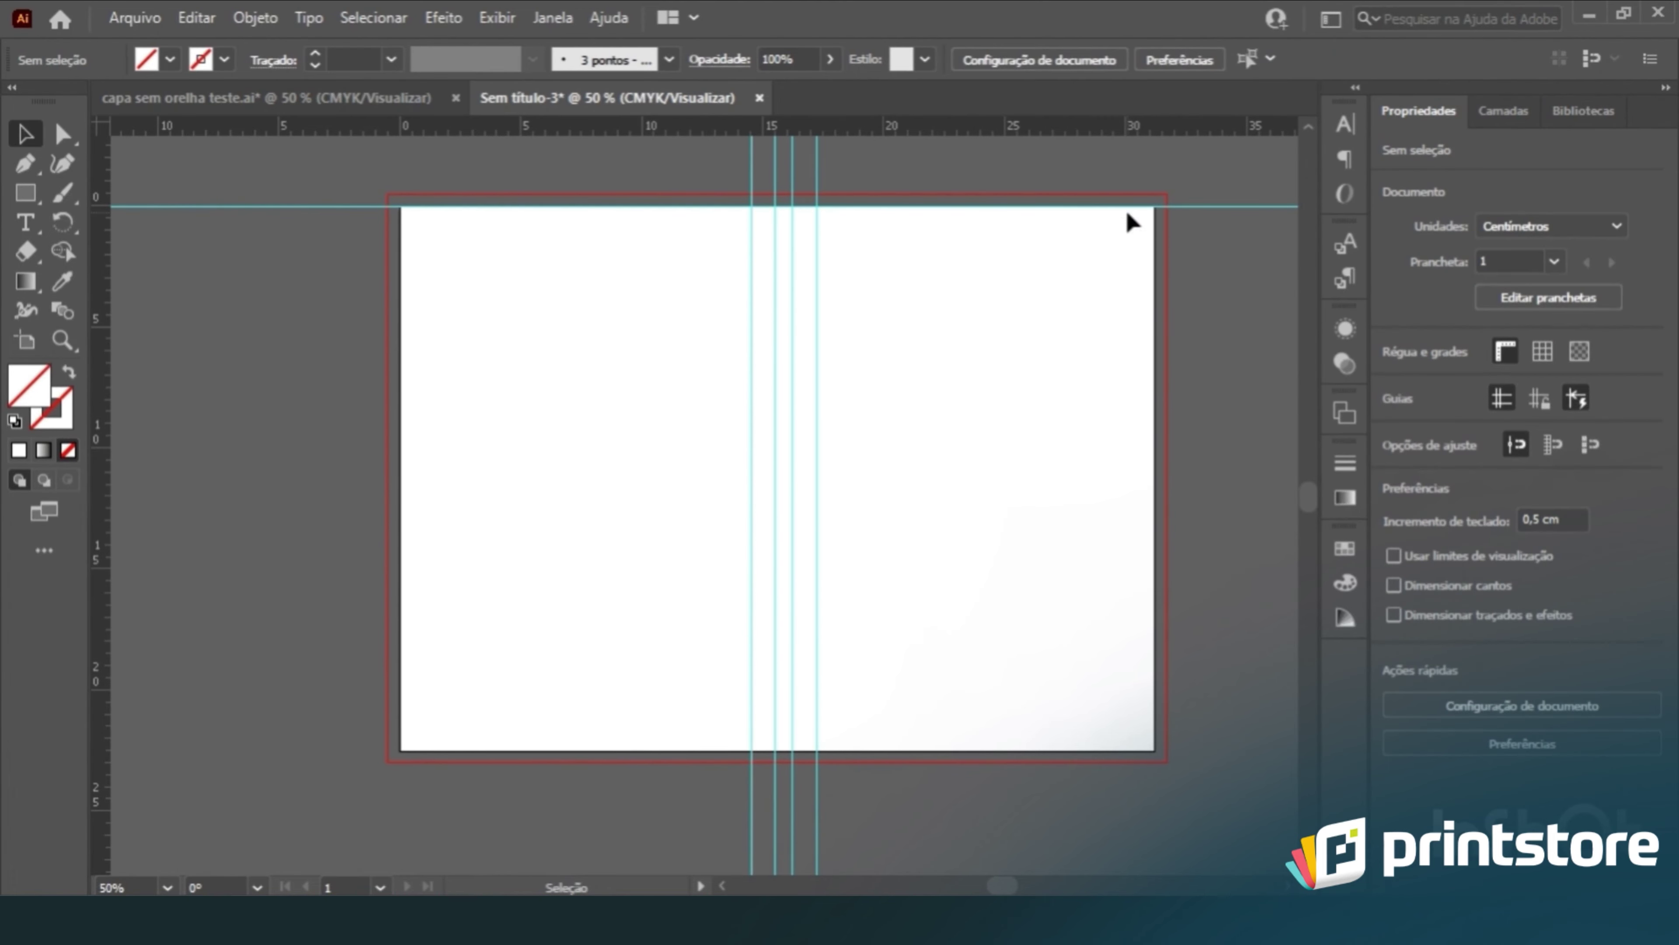
left_click(1219, 205)
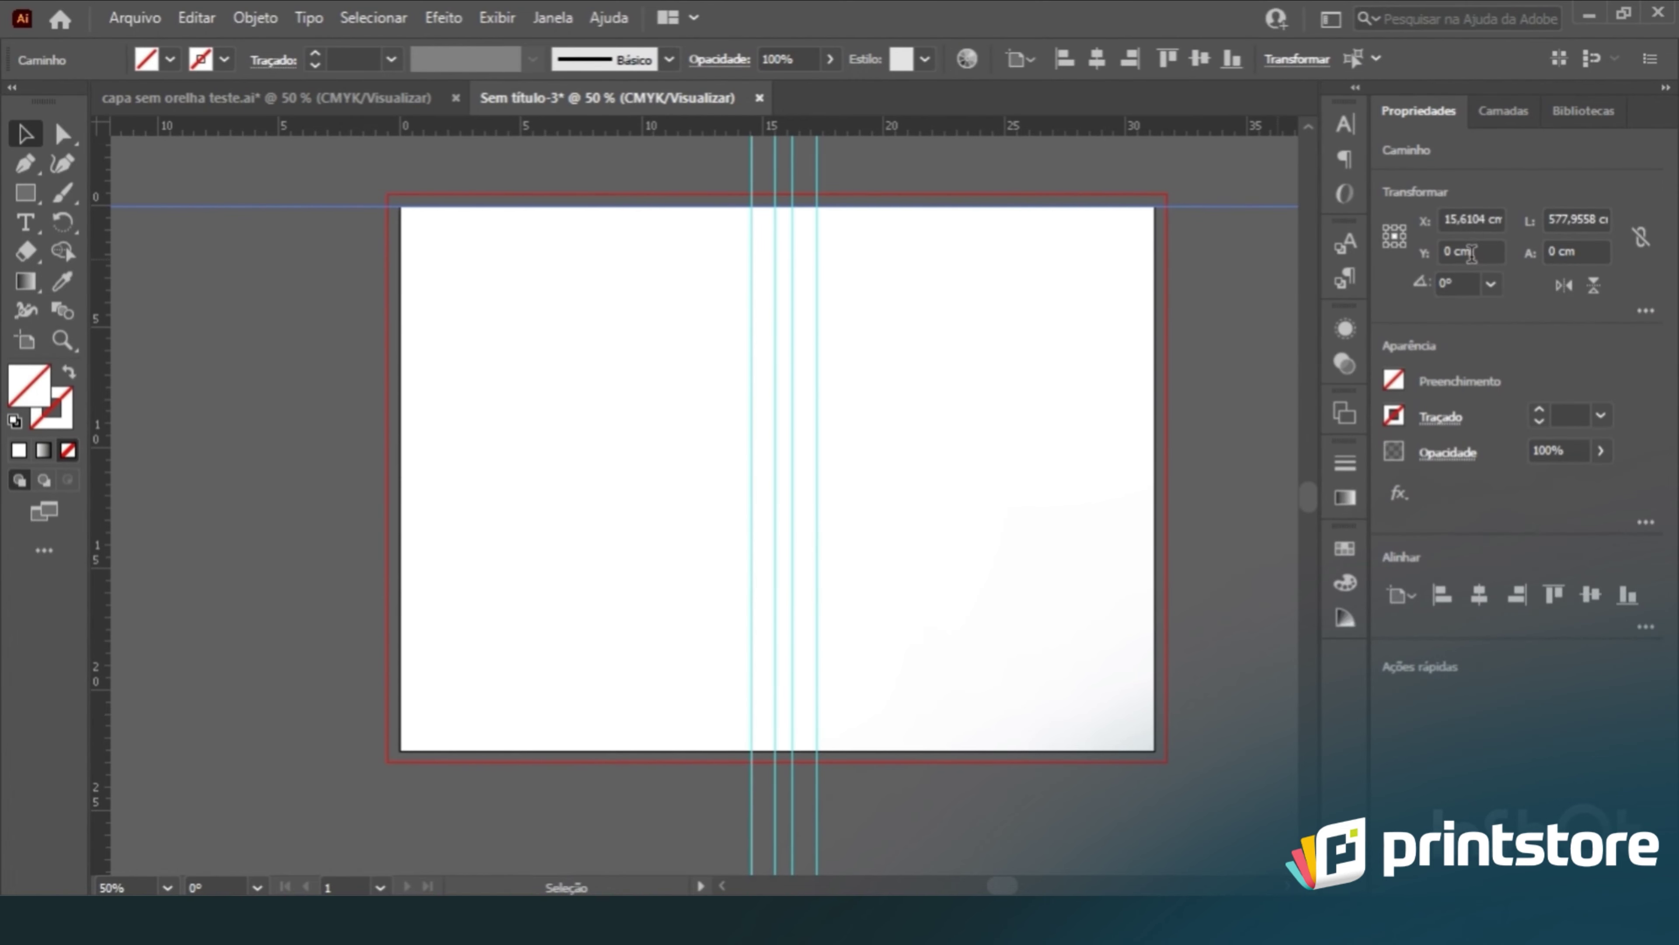
left_click(1471, 252)
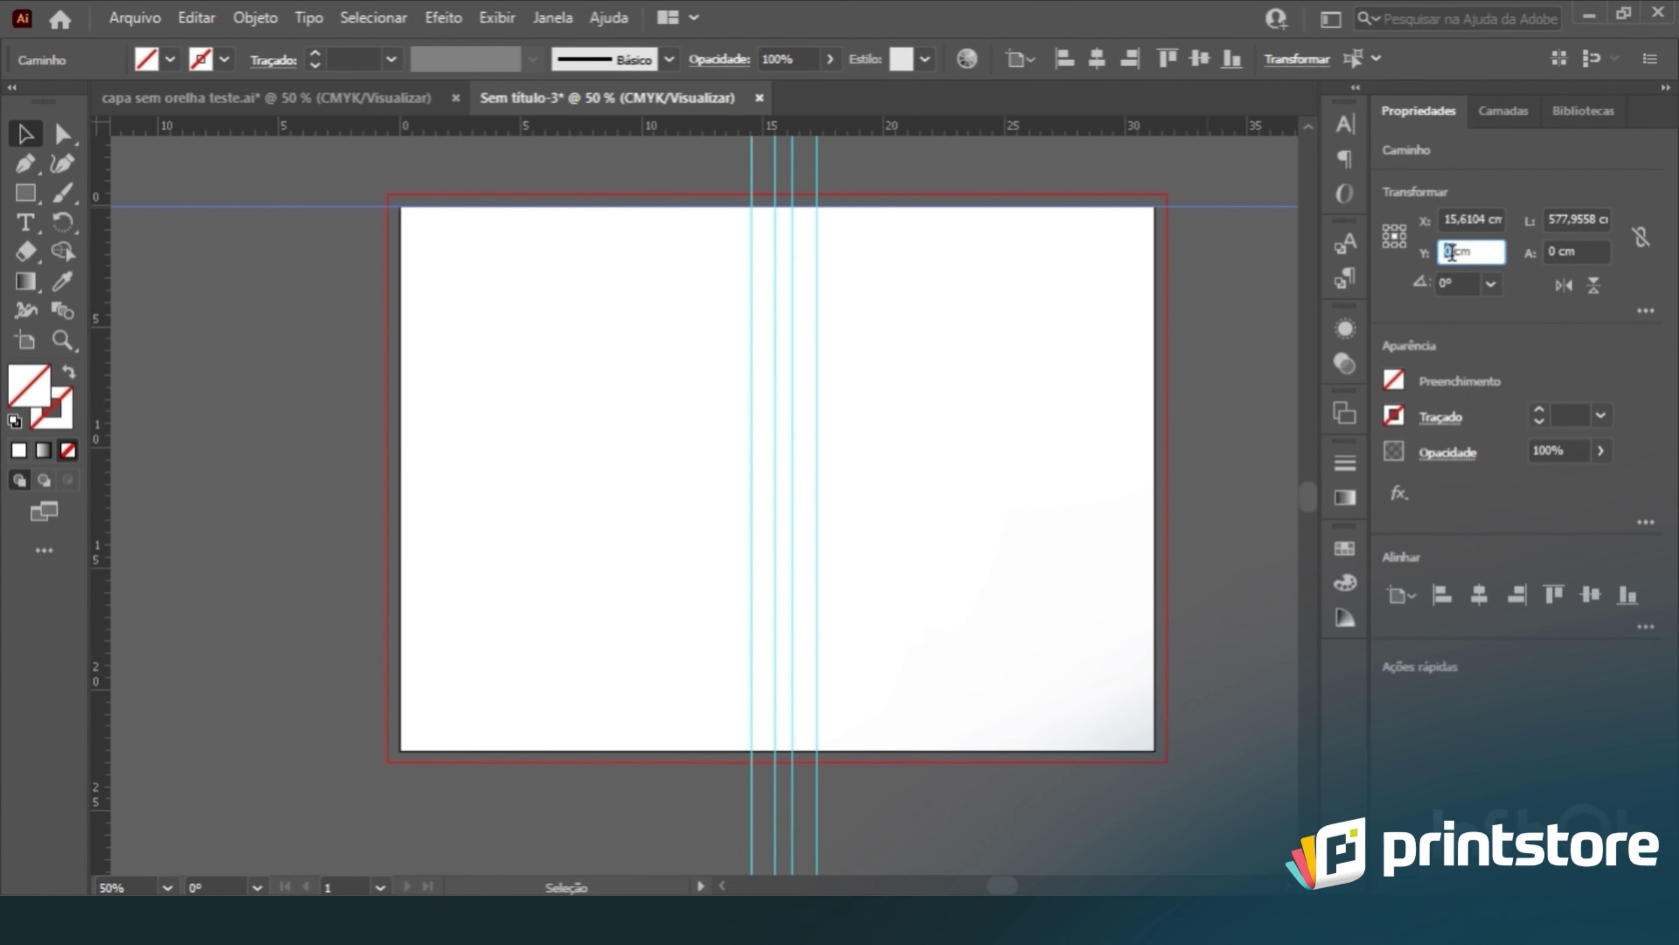
key("Return")
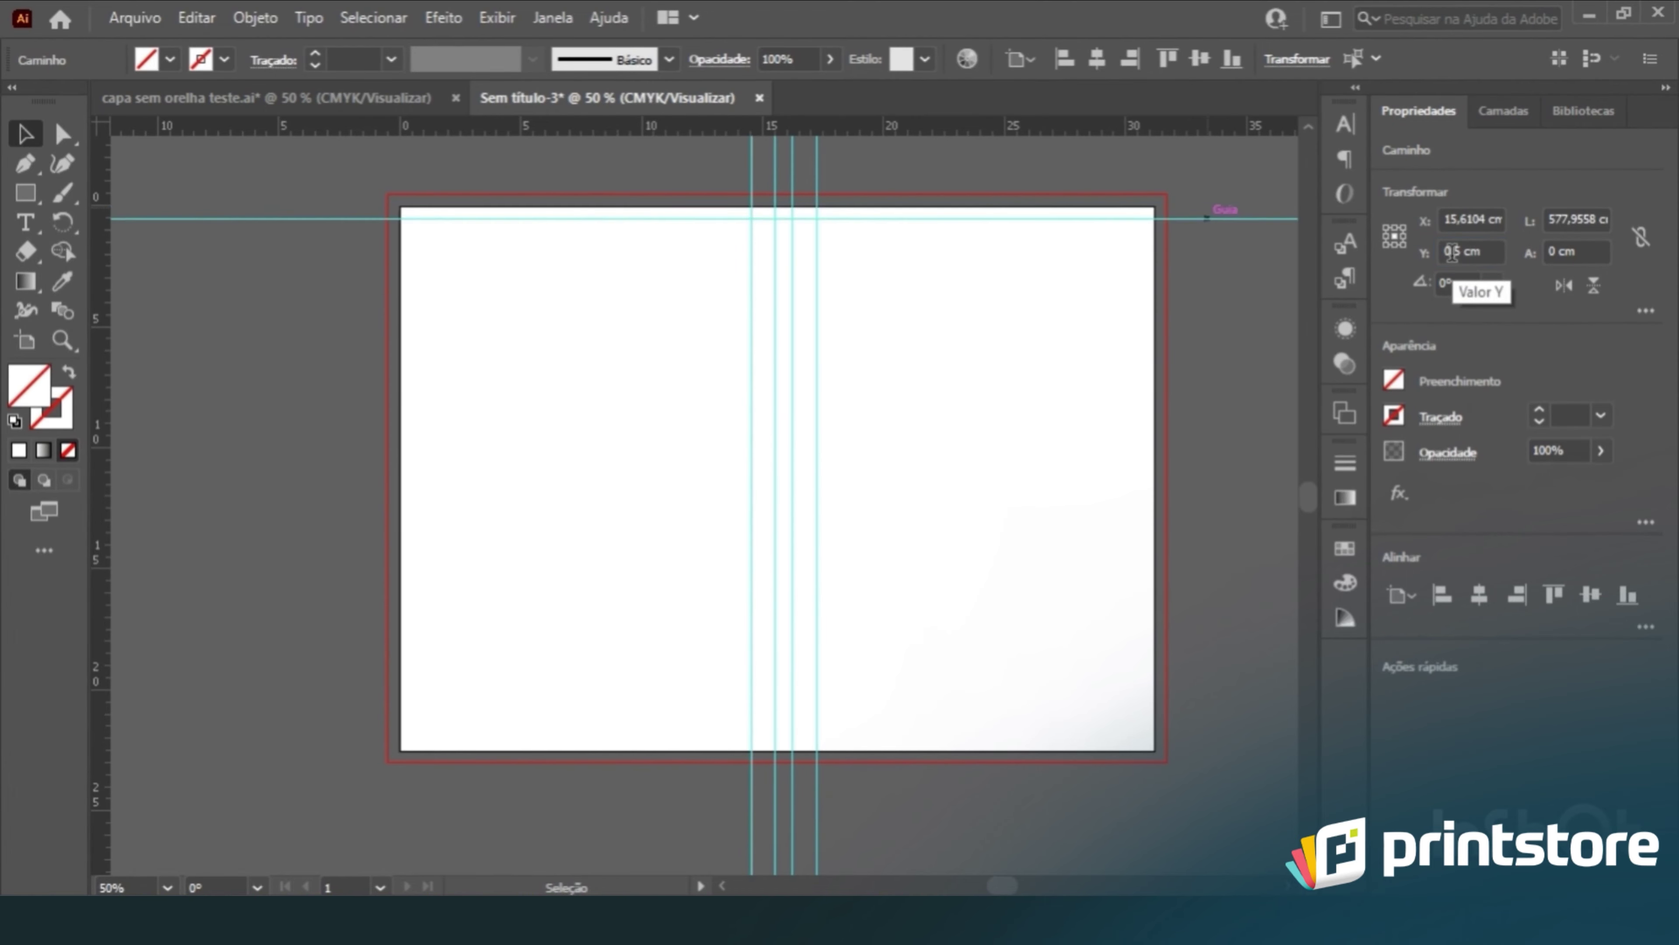
Step: Place a vertical guide on the artboard's left edge and move it inward to X 0,5 cm
left_click_drag(109, 354, 402, 342)
left_click(1474, 219)
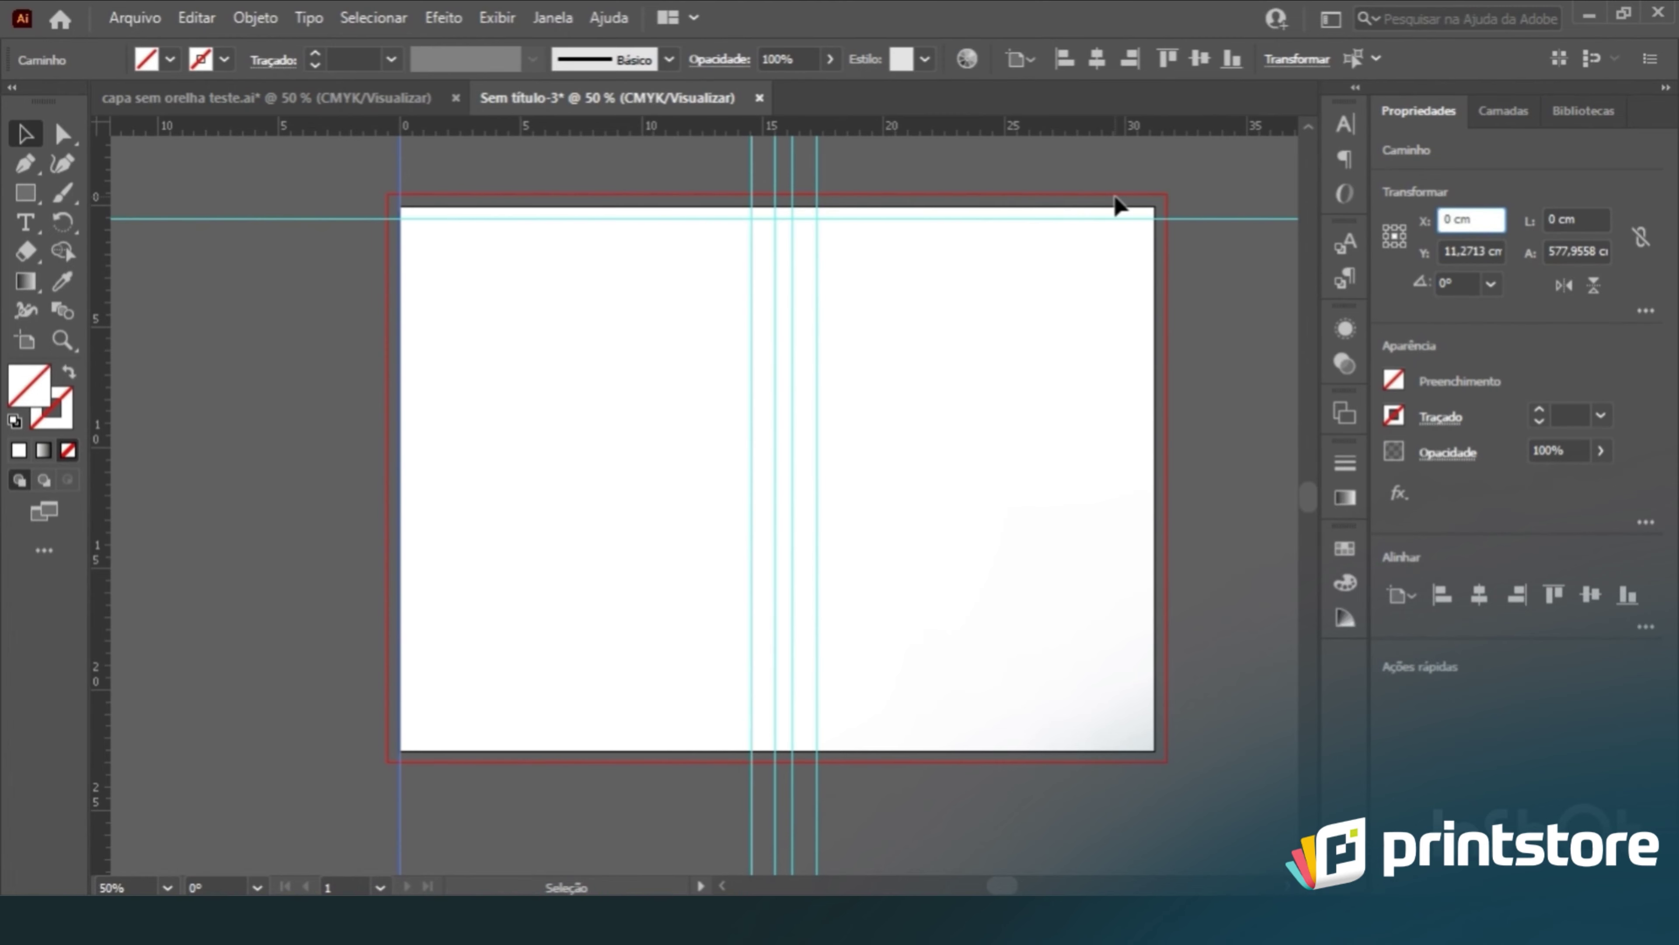
type("0,5")
key("Return")
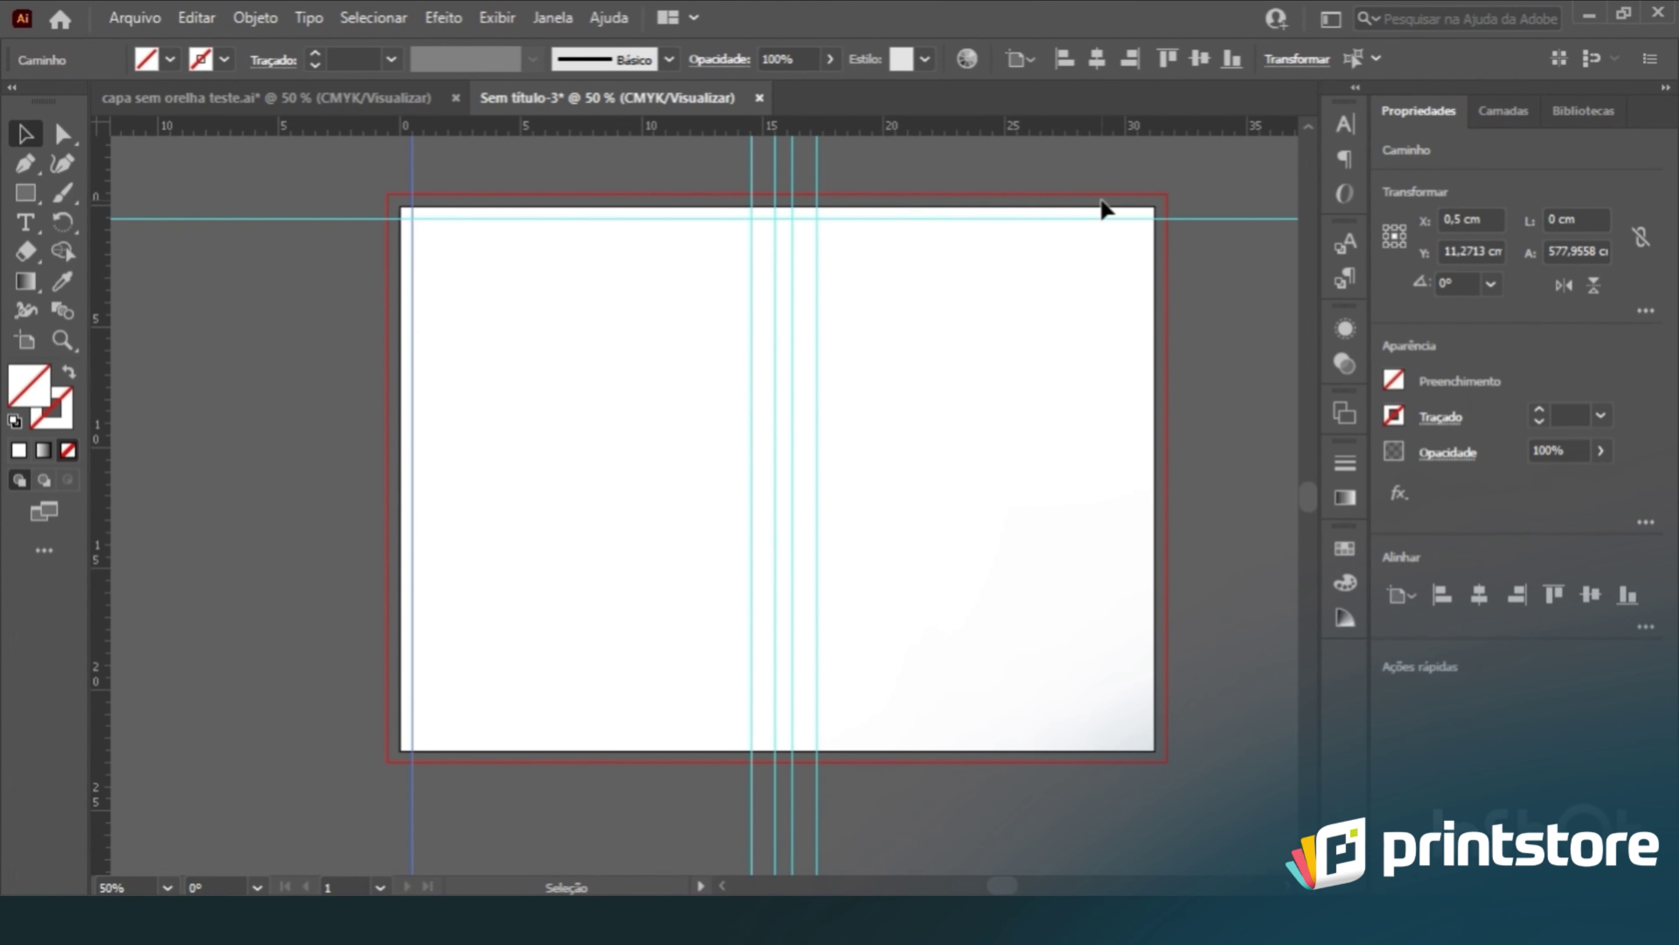
Step: Place a horizontal guide on the artboard's bottom edge and move it 0,5 cm inward, to Y 22 cm
left_click_drag(931, 127, 1012, 756)
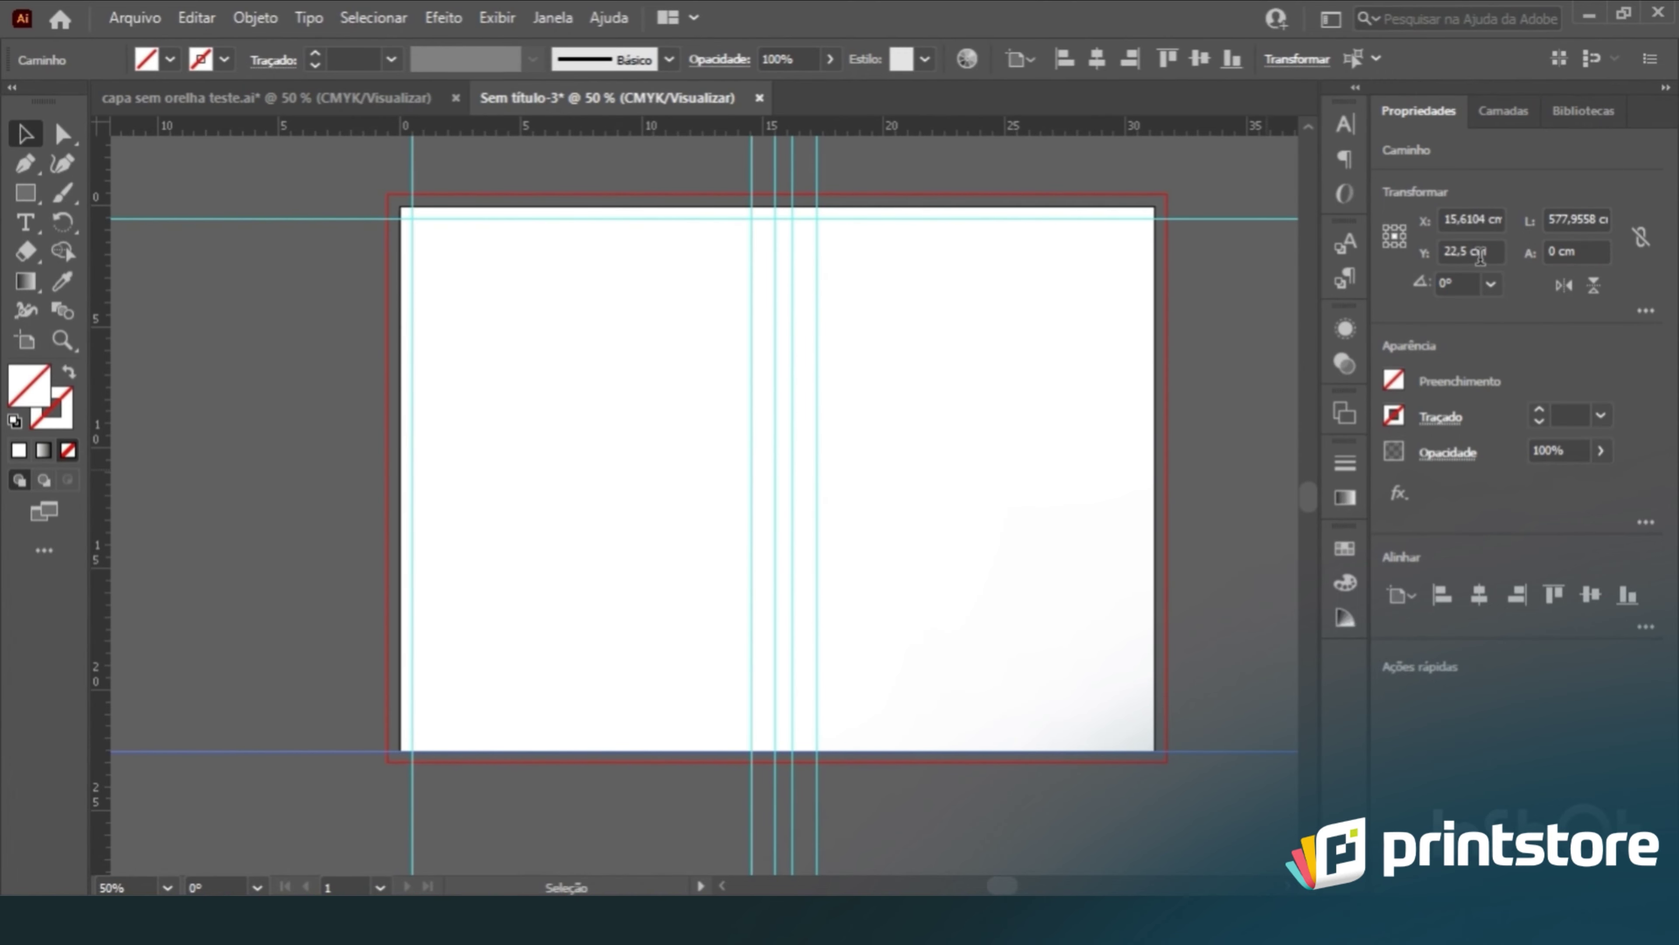
left_click(1484, 255)
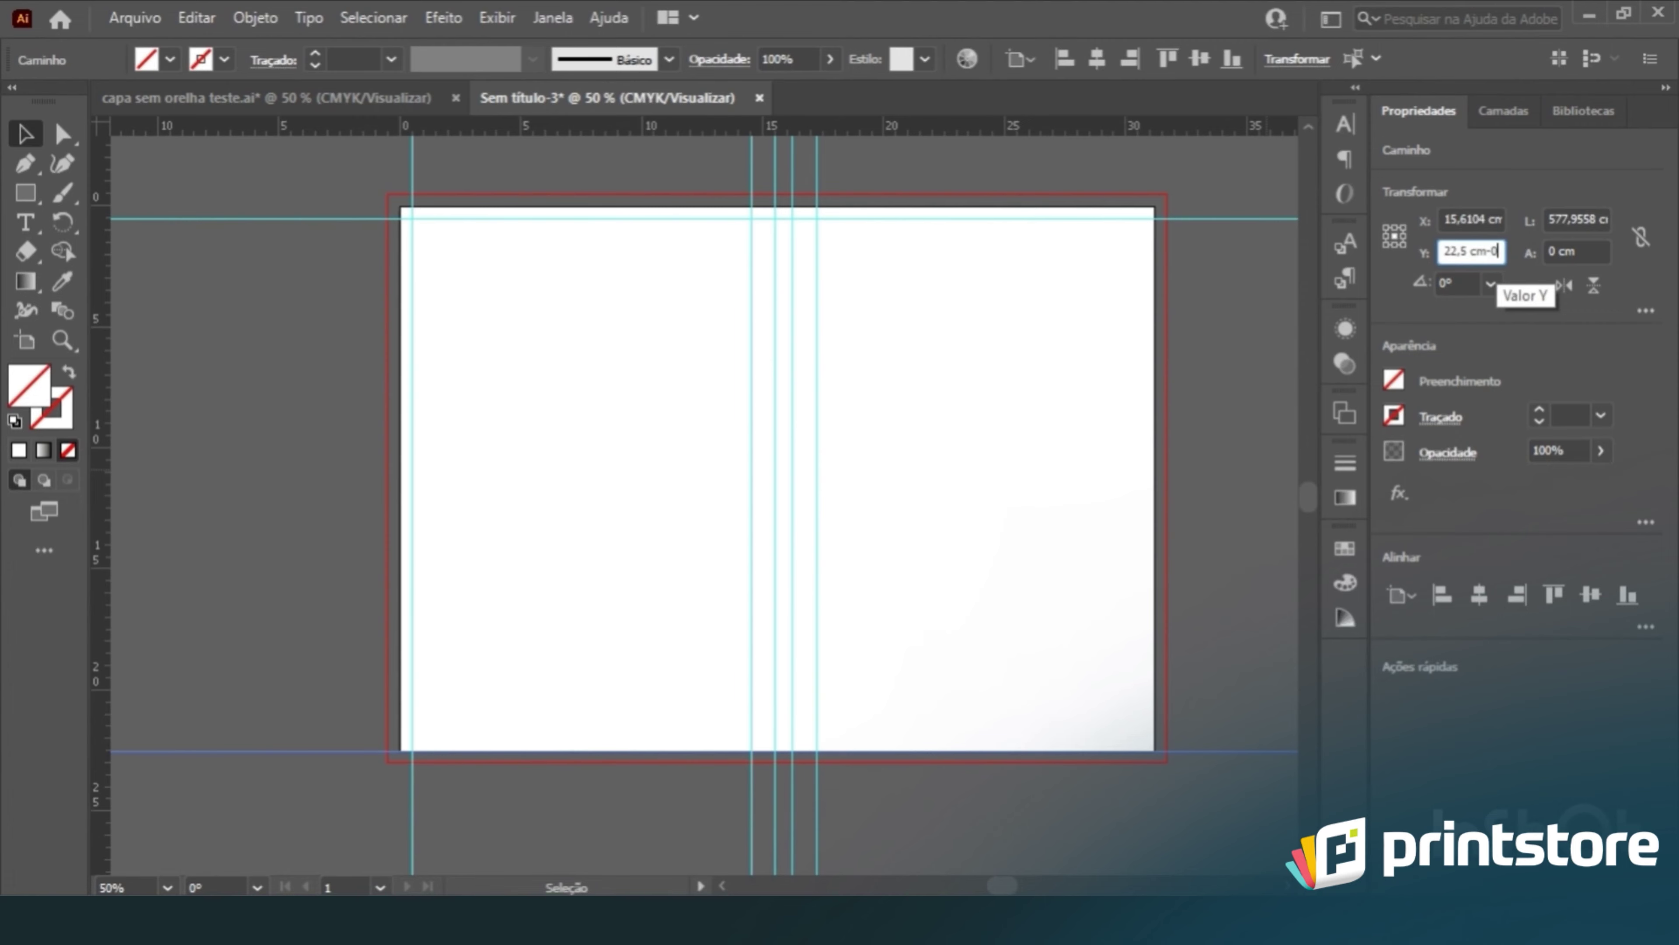
type("-0,5")
key("Return")
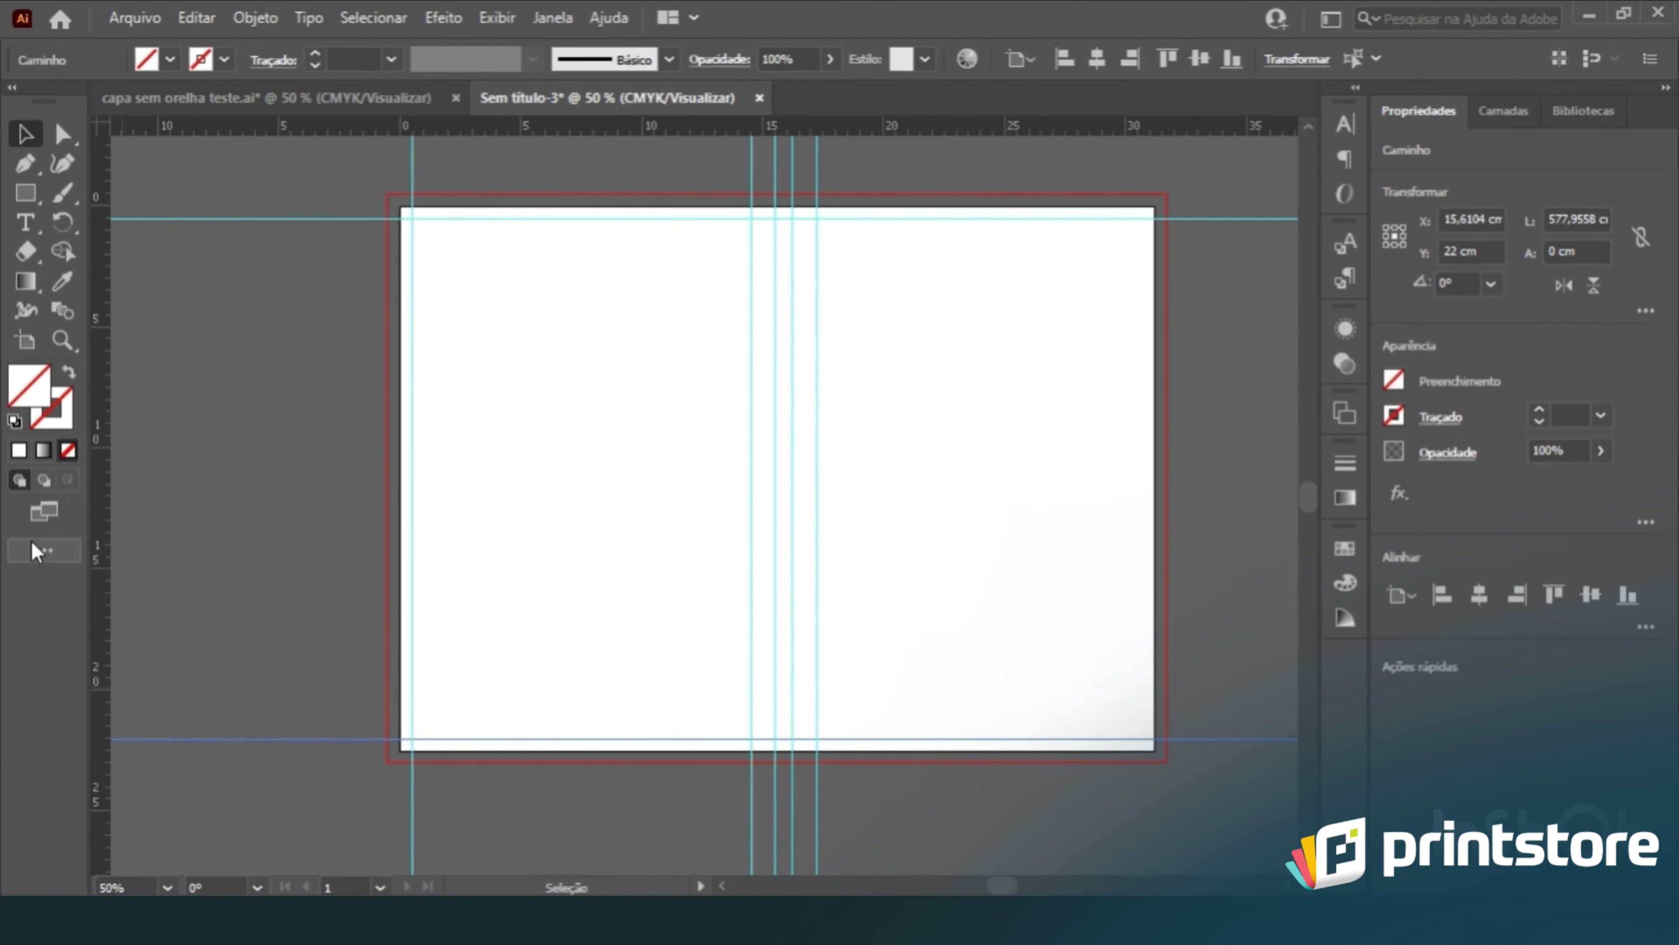
Step: Place a vertical guide on the artboard's right edge and move it 0,5 cm inward, to X 30,7 cm
left_click_drag(1152, 278, 1155, 246)
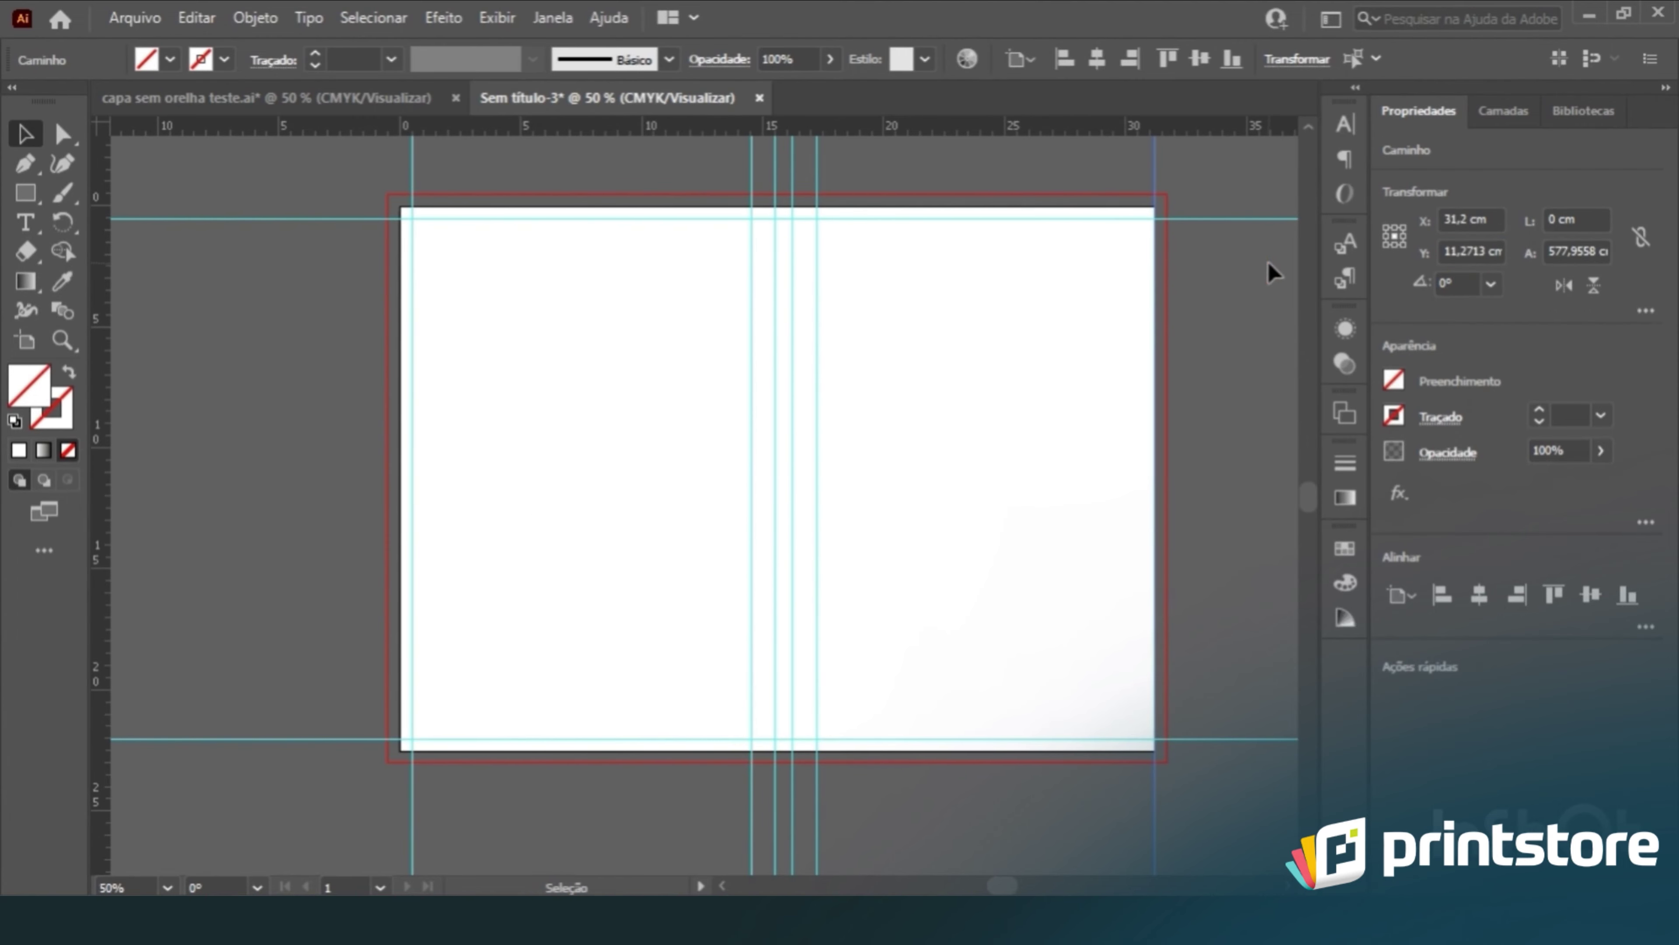
left_click(1490, 218)
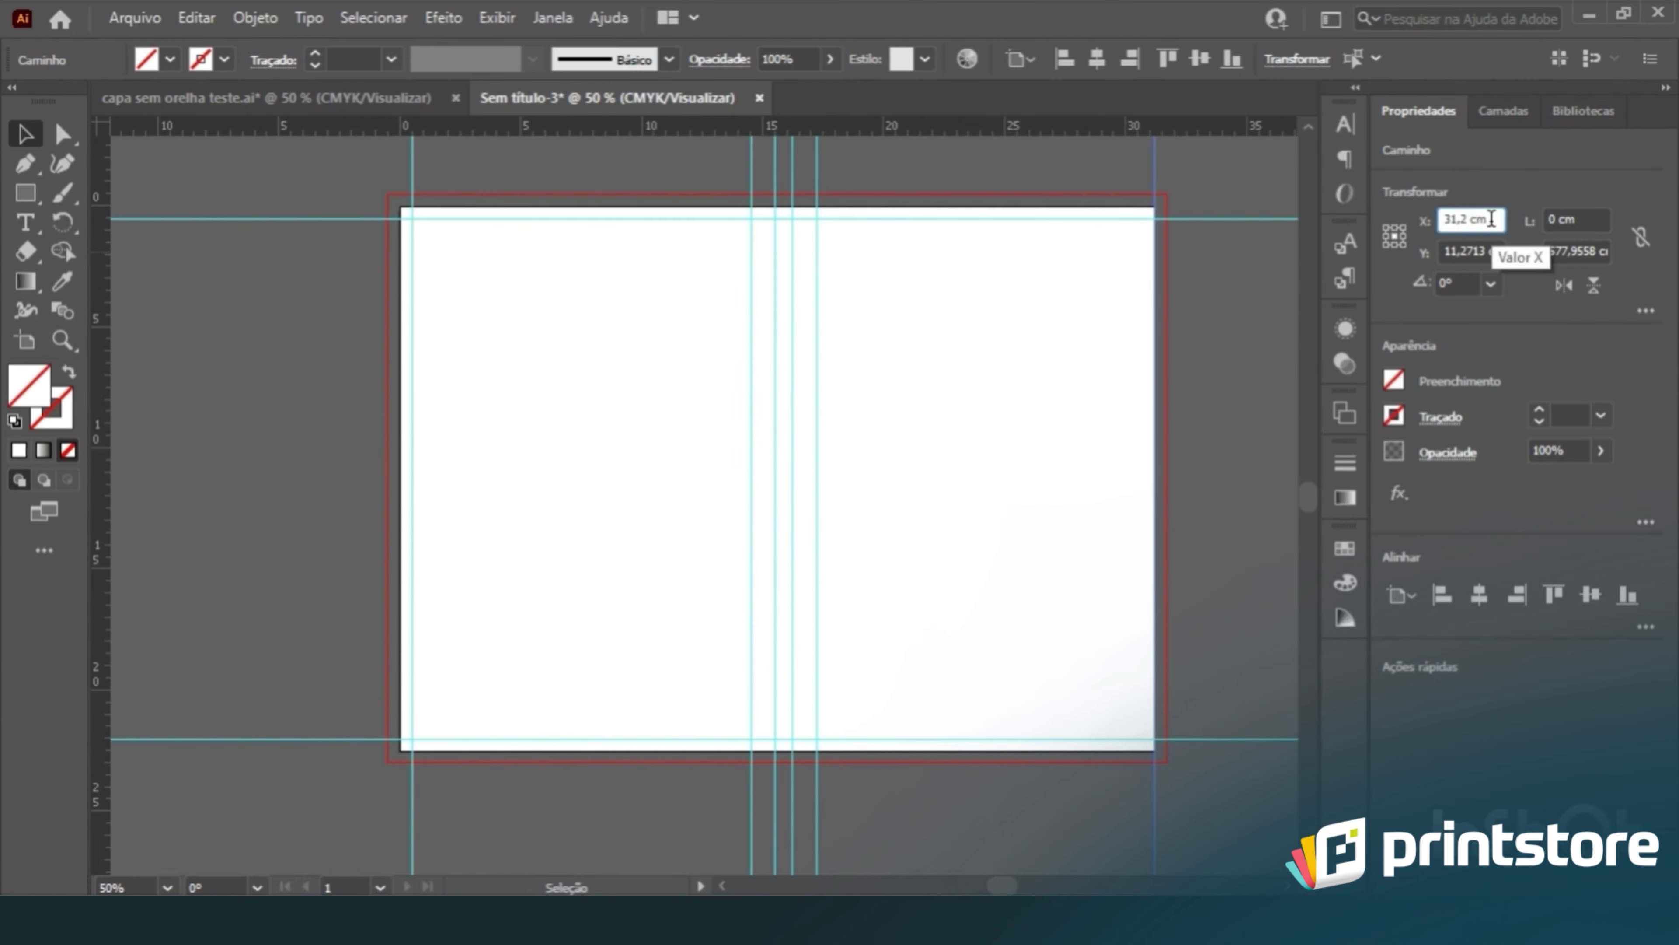
key("Return")
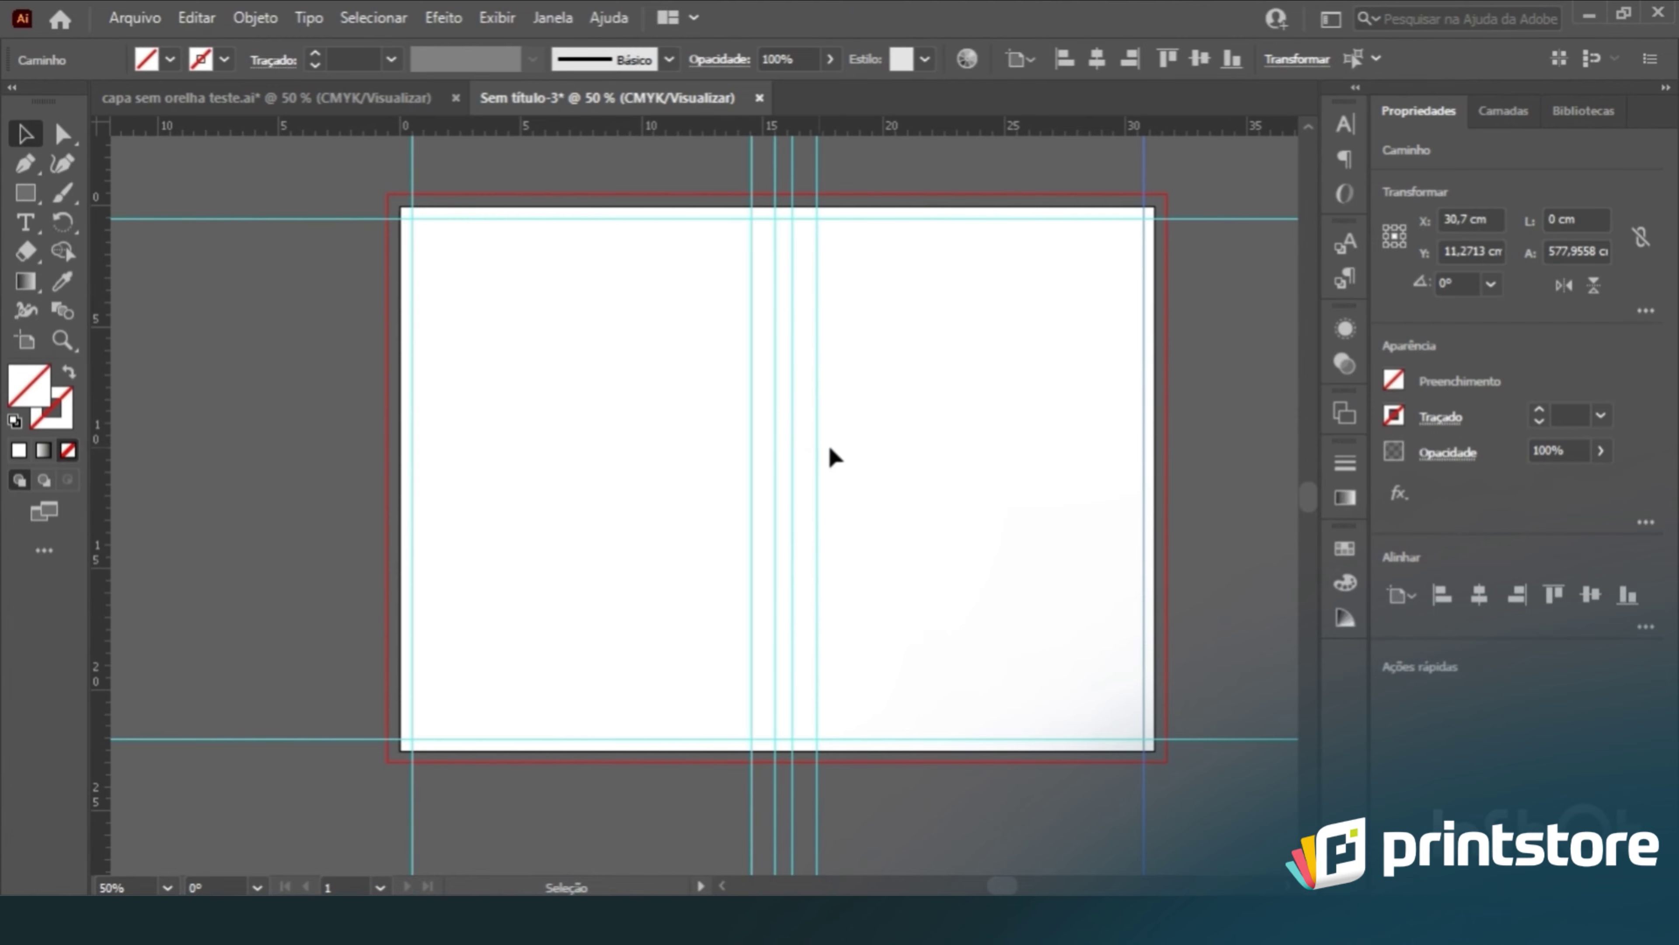
Step: Select all the guides in the document and lock them
scroll(795, 477, "down", 2, "alt")
left_click(1038, 314)
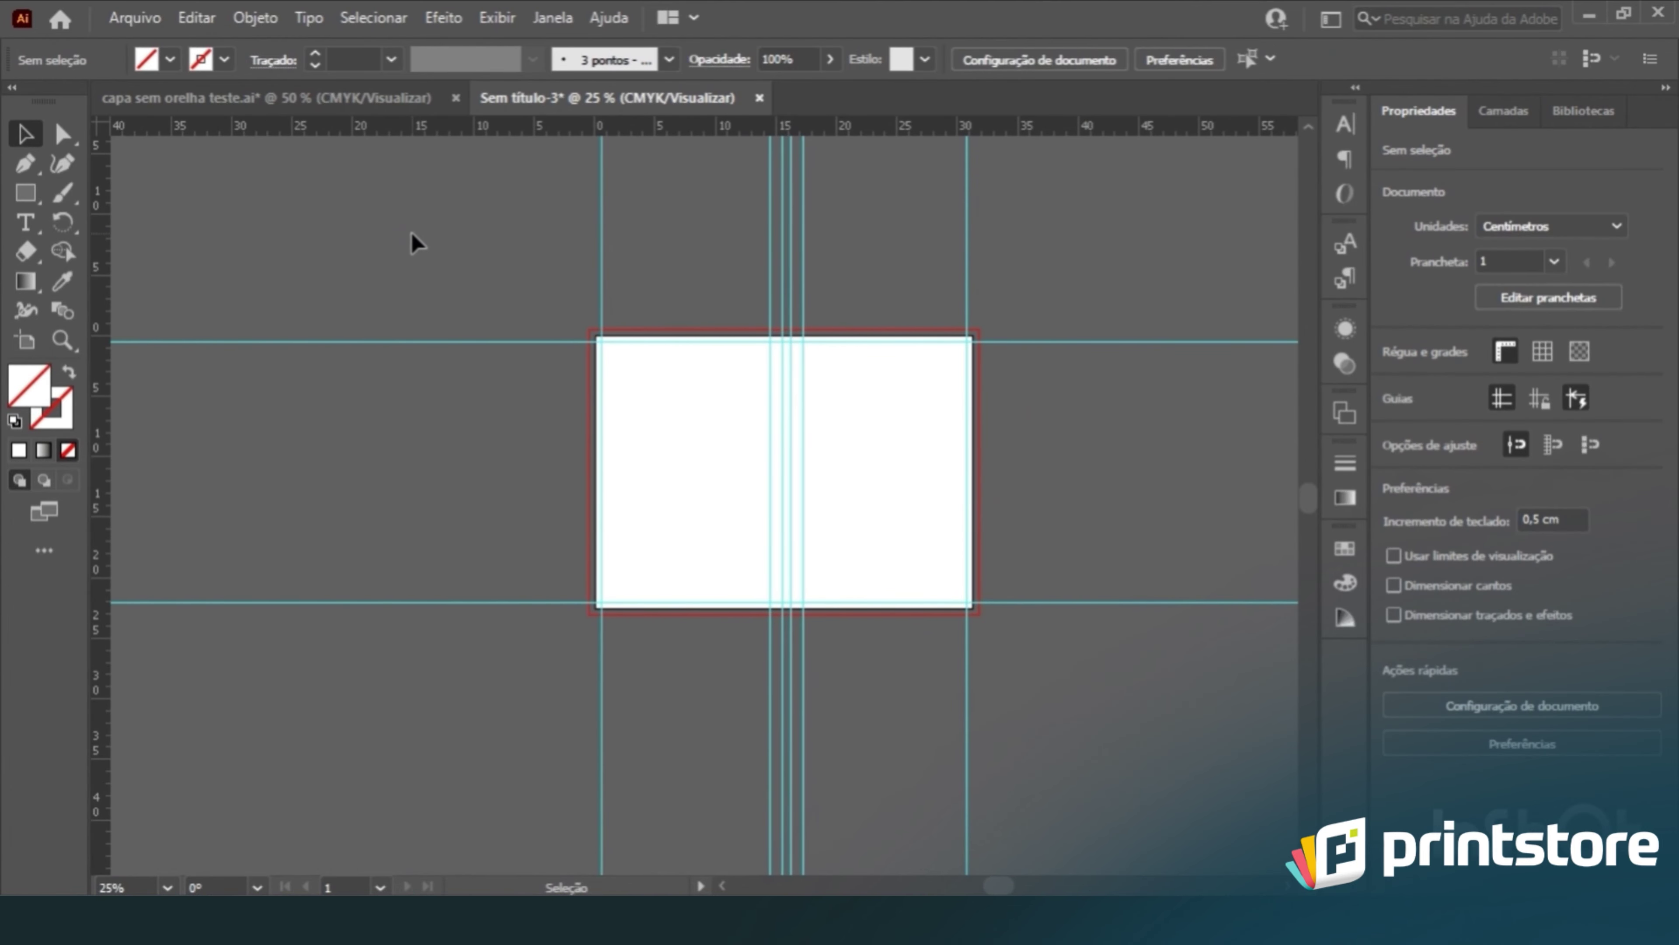
key("ctrl+a")
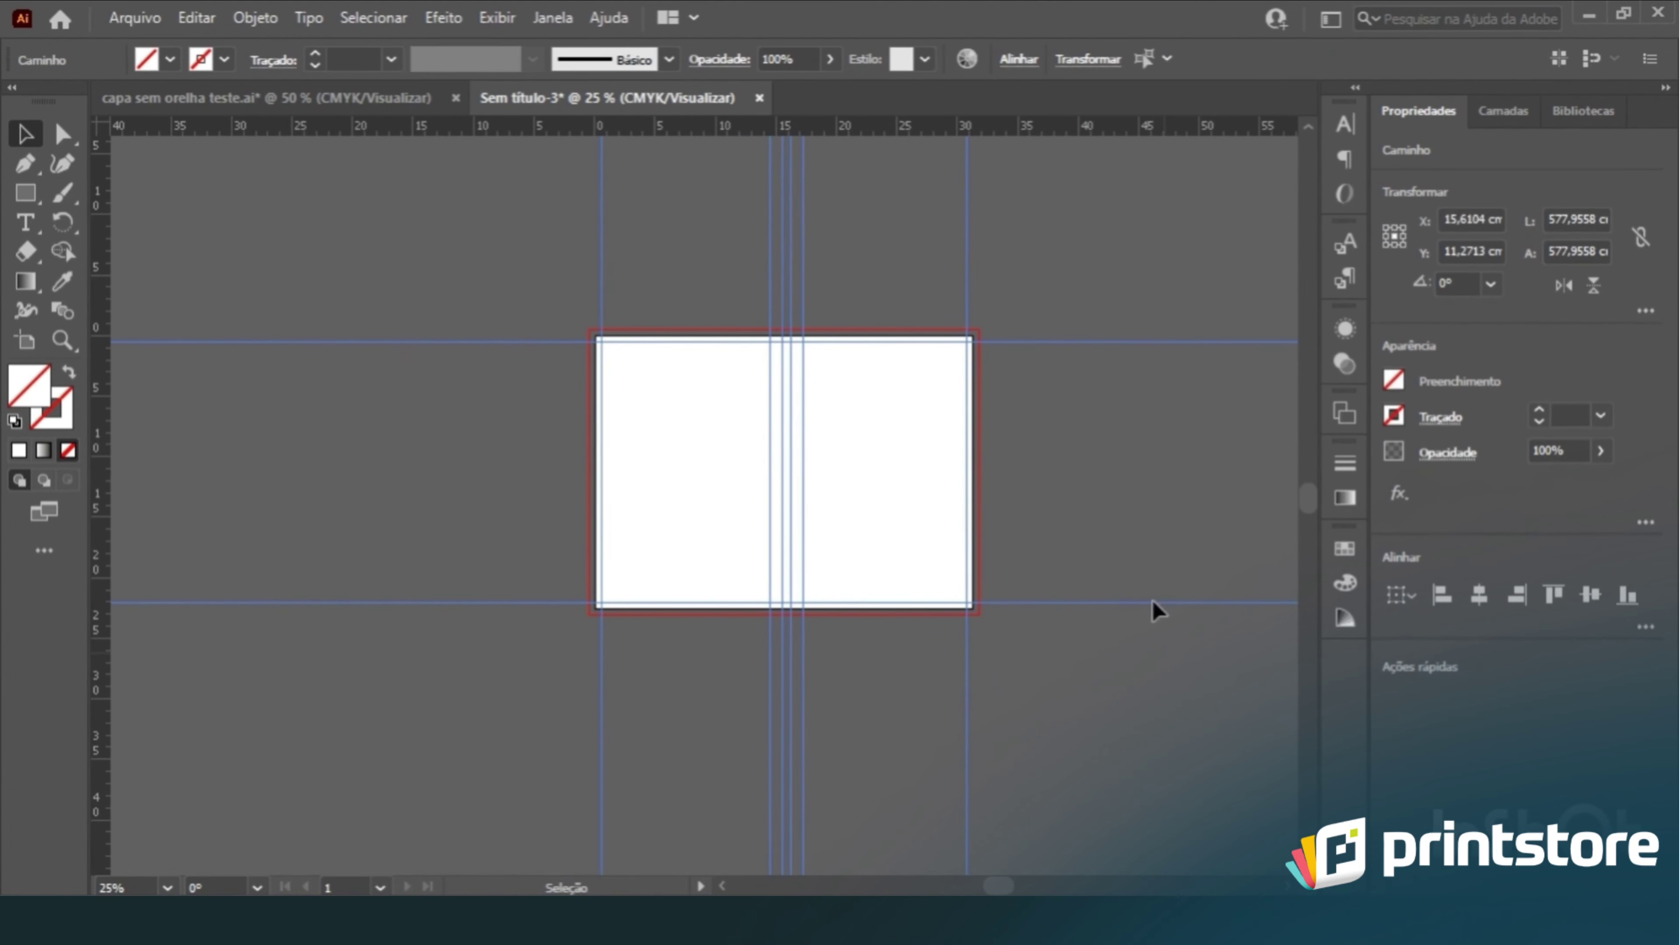
right_click(989, 259)
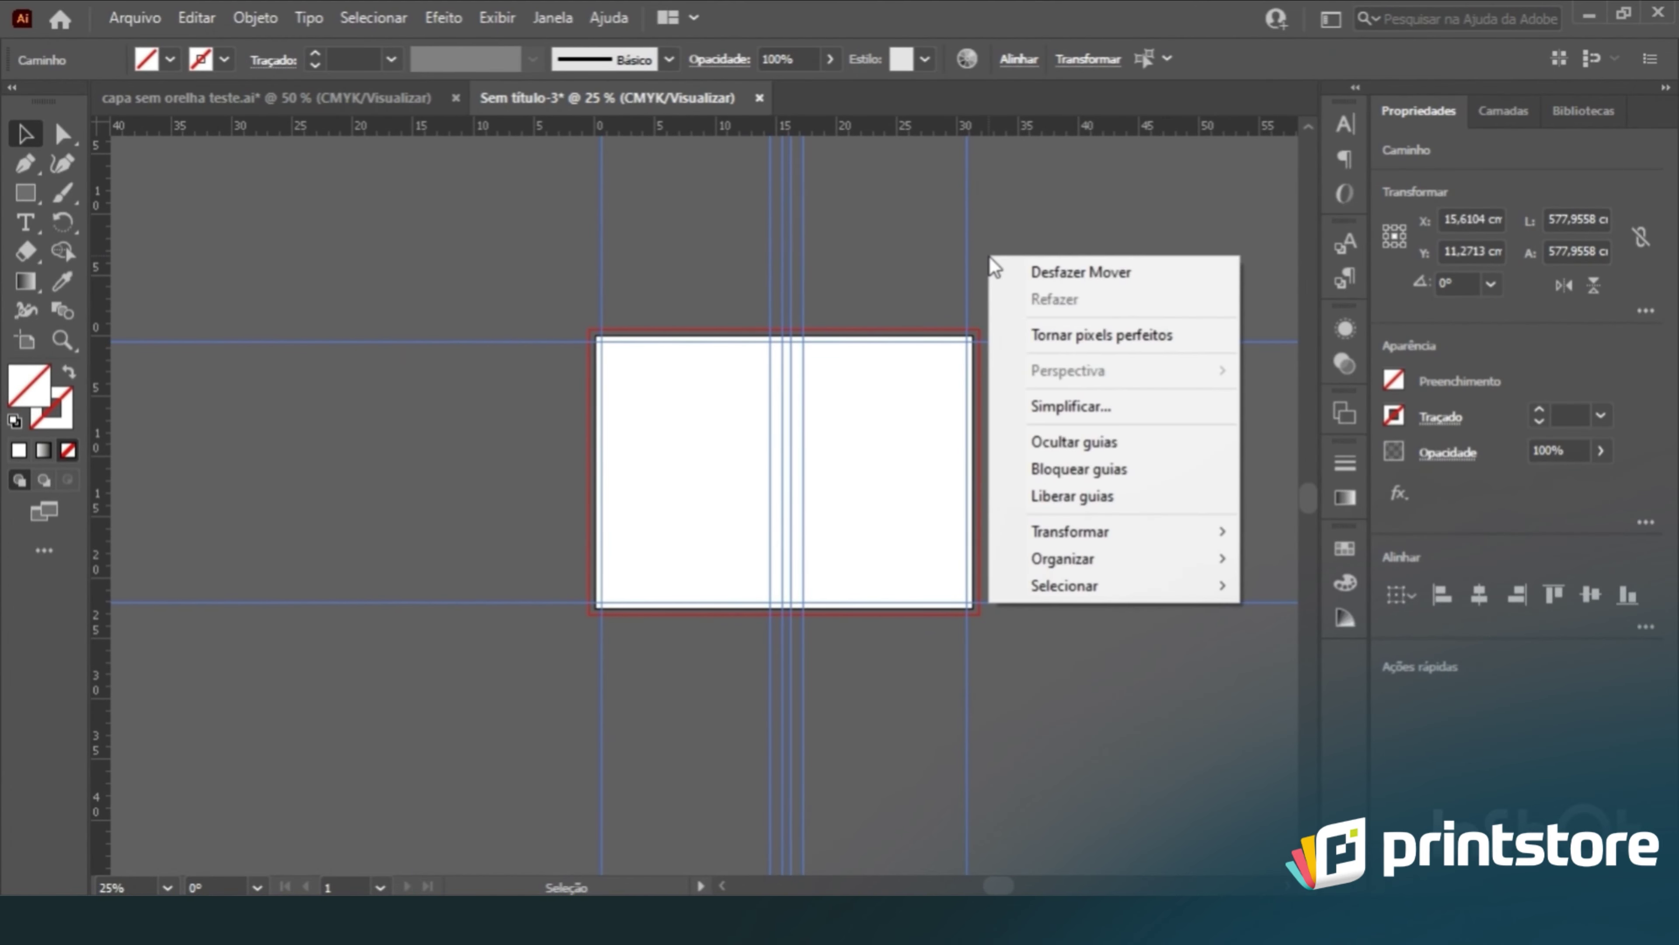
left_click(1078, 468)
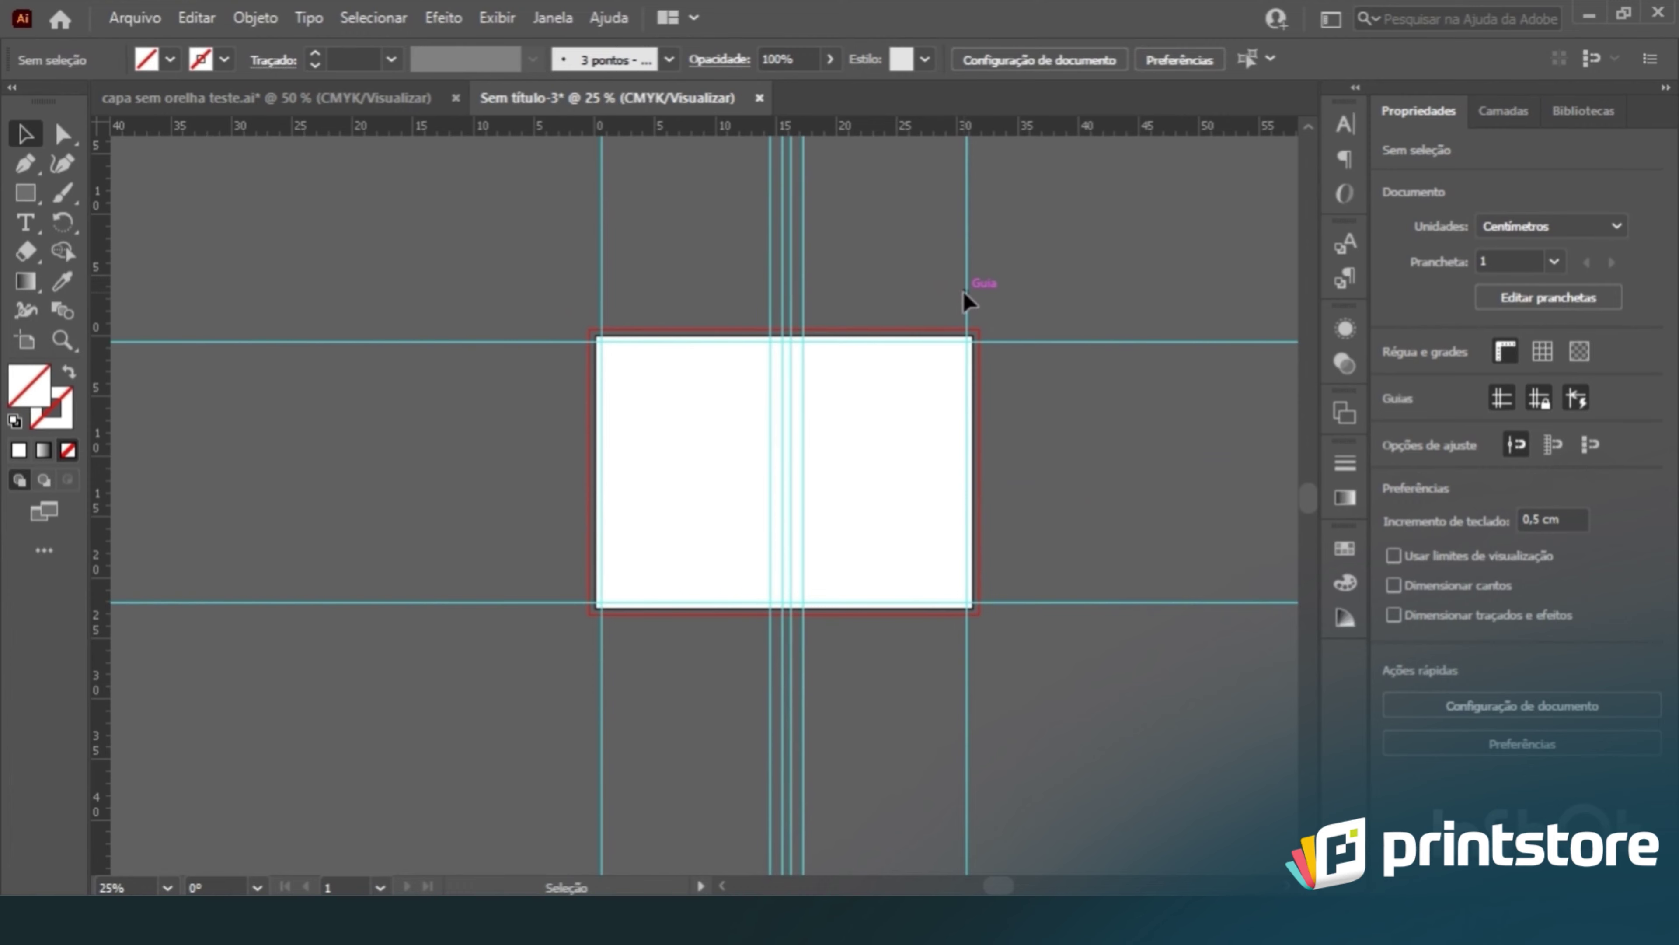
Step: Inspect the guides on the blank cover, and switch to the capa sem orelha teste.ai document to examine its spine, margin and bleed areas
scroll(967, 344, "up", 3)
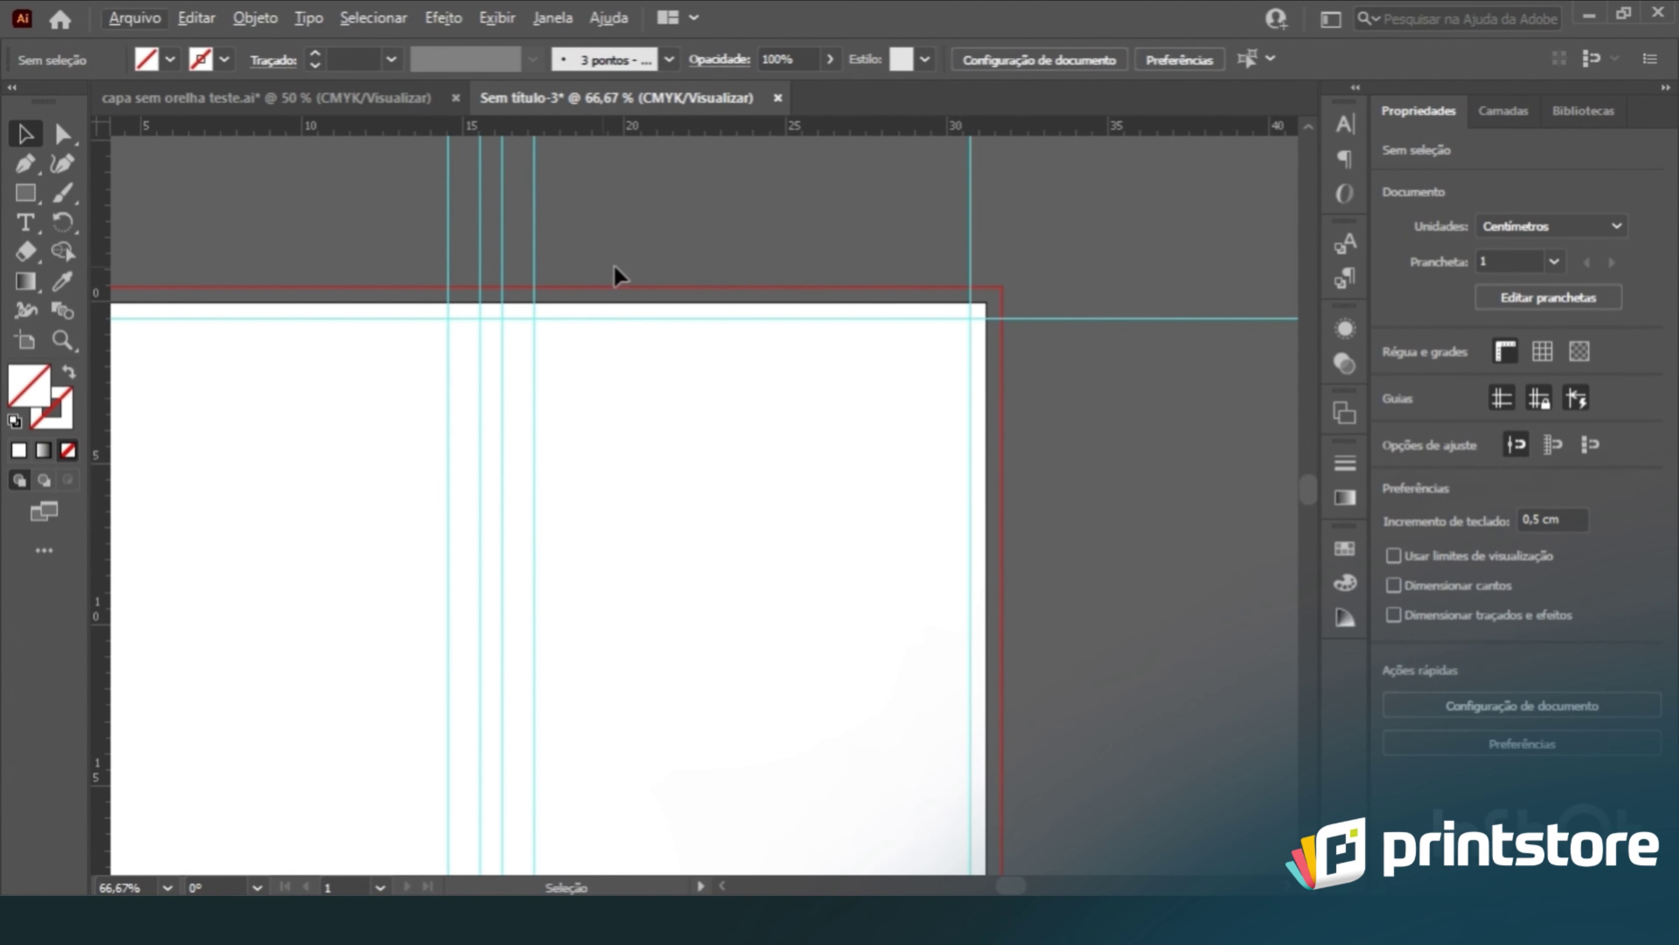
scroll(854, 252, "down", 2)
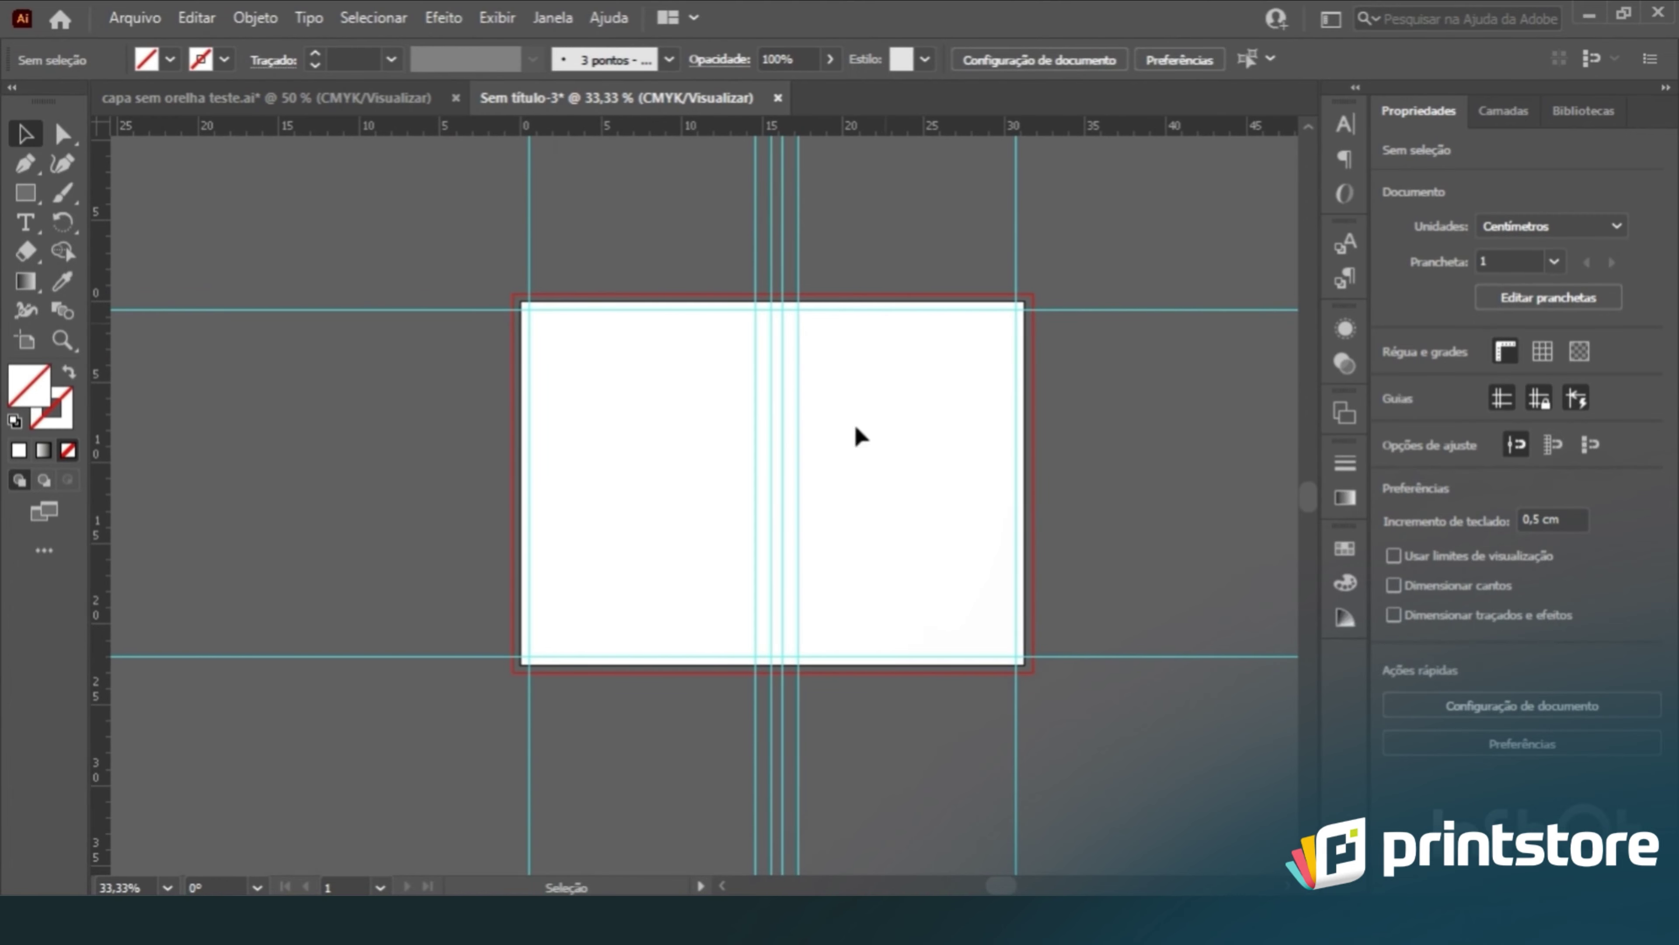
scroll(540, 372, "up", 2)
scroll(499, 344, "down", 2)
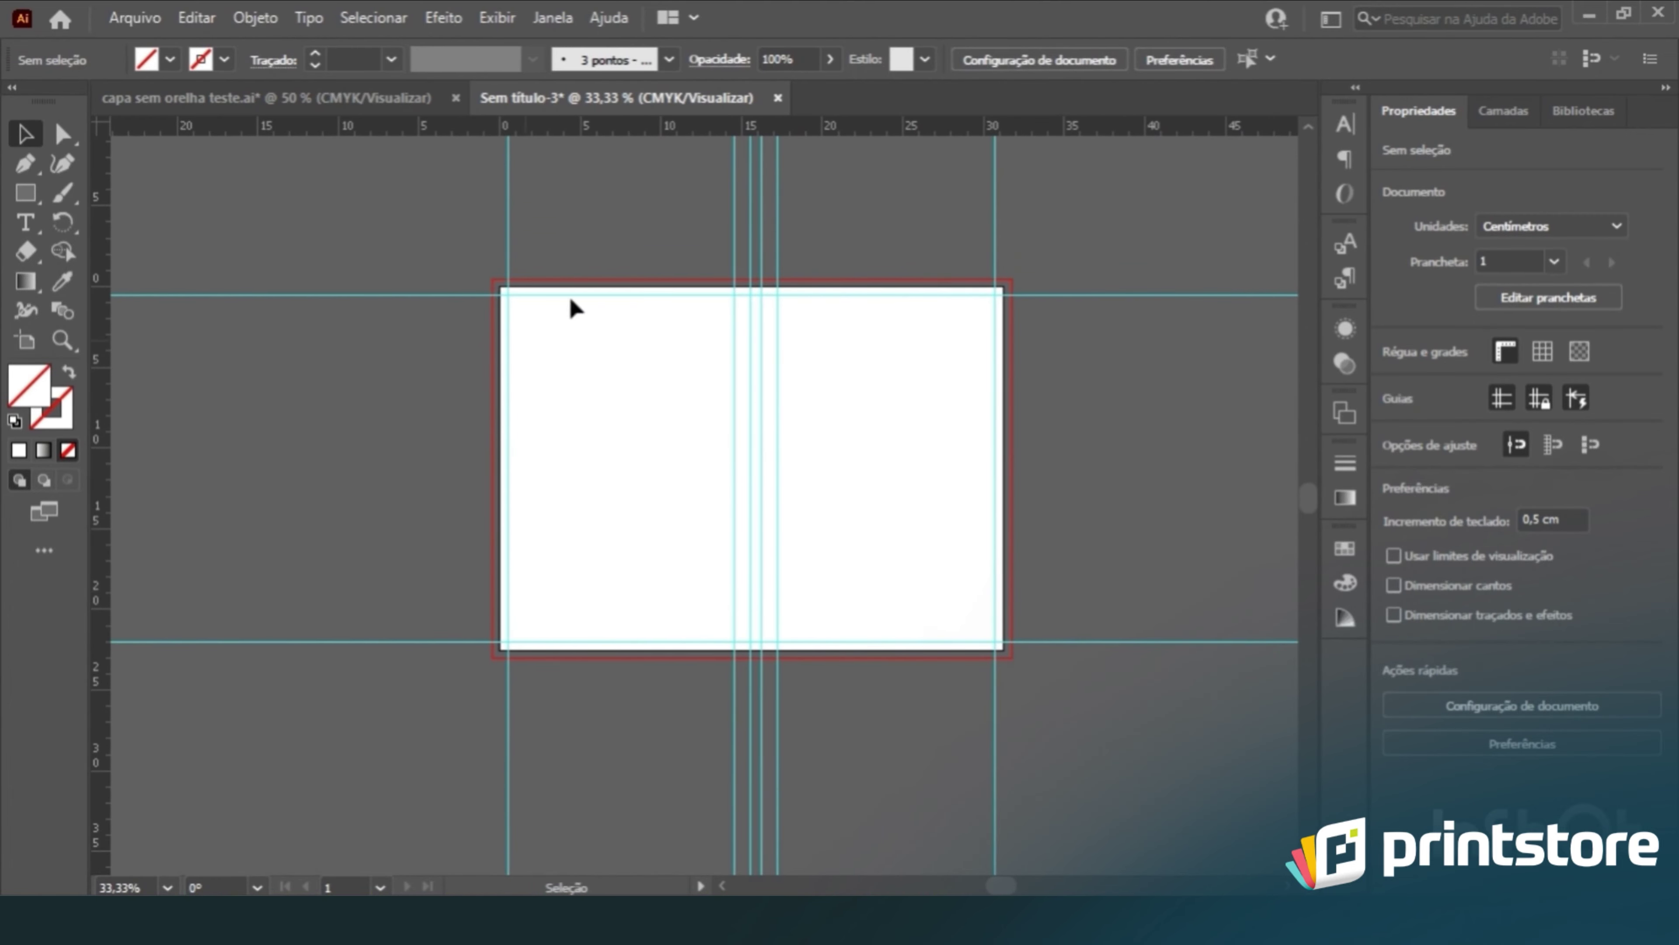
left_click(307, 99)
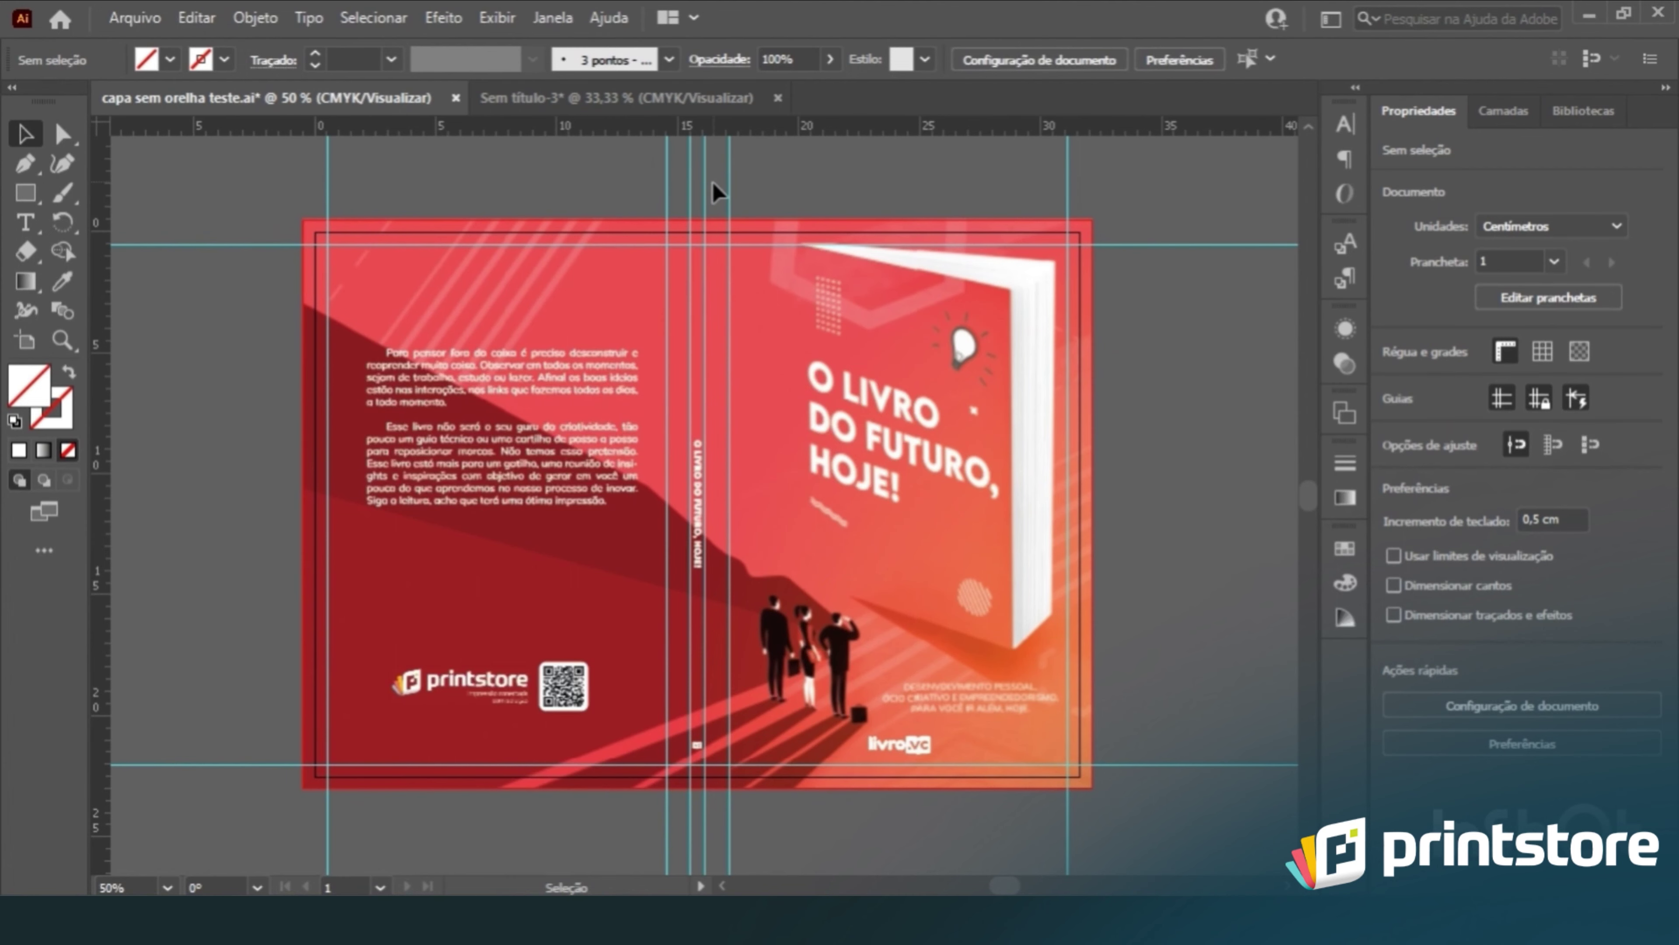
scroll(687, 199, "up", 4)
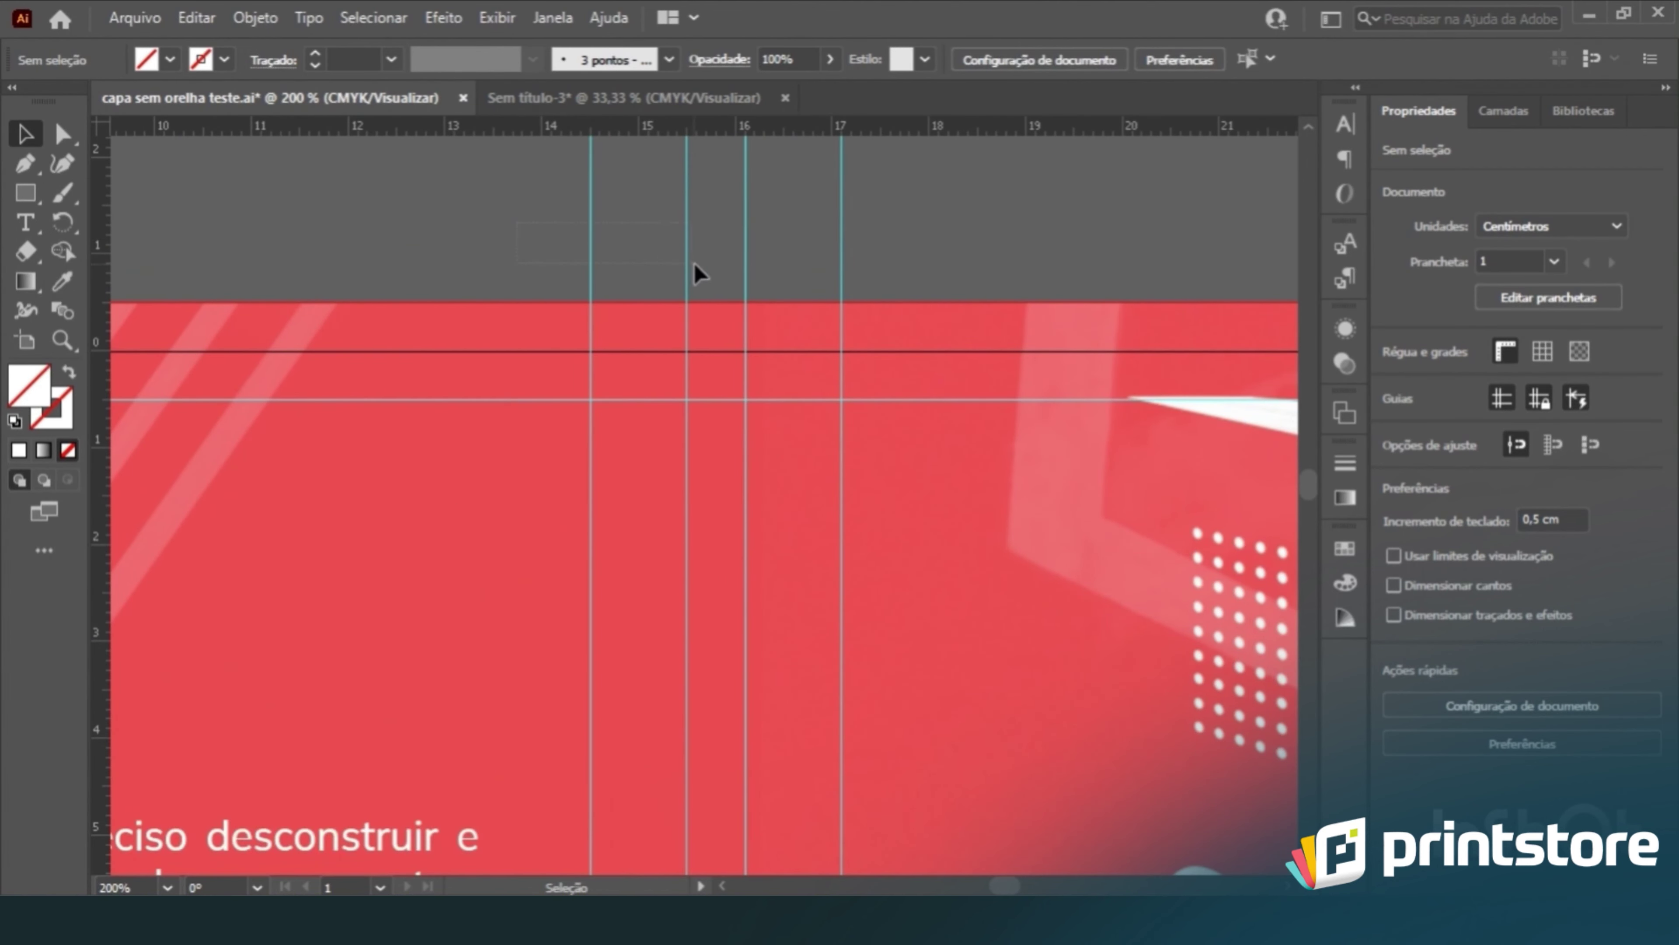
scroll(667, 244, "down", 5)
scroll(1004, 292, "up", 3)
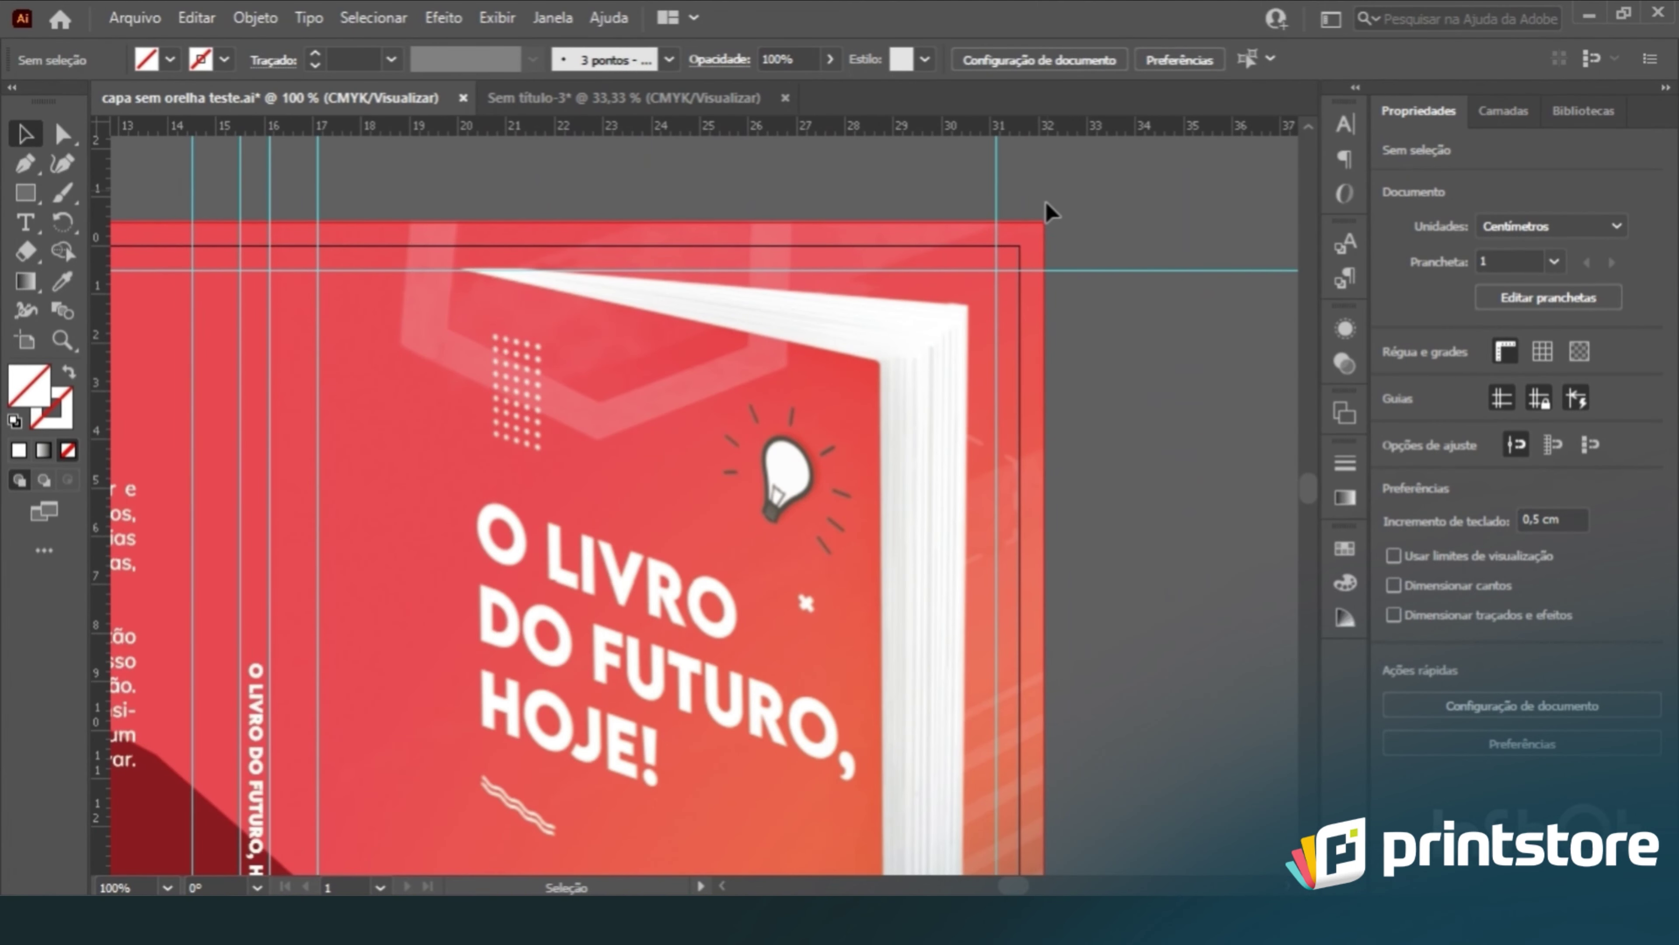
scroll(995, 261, "up", 4)
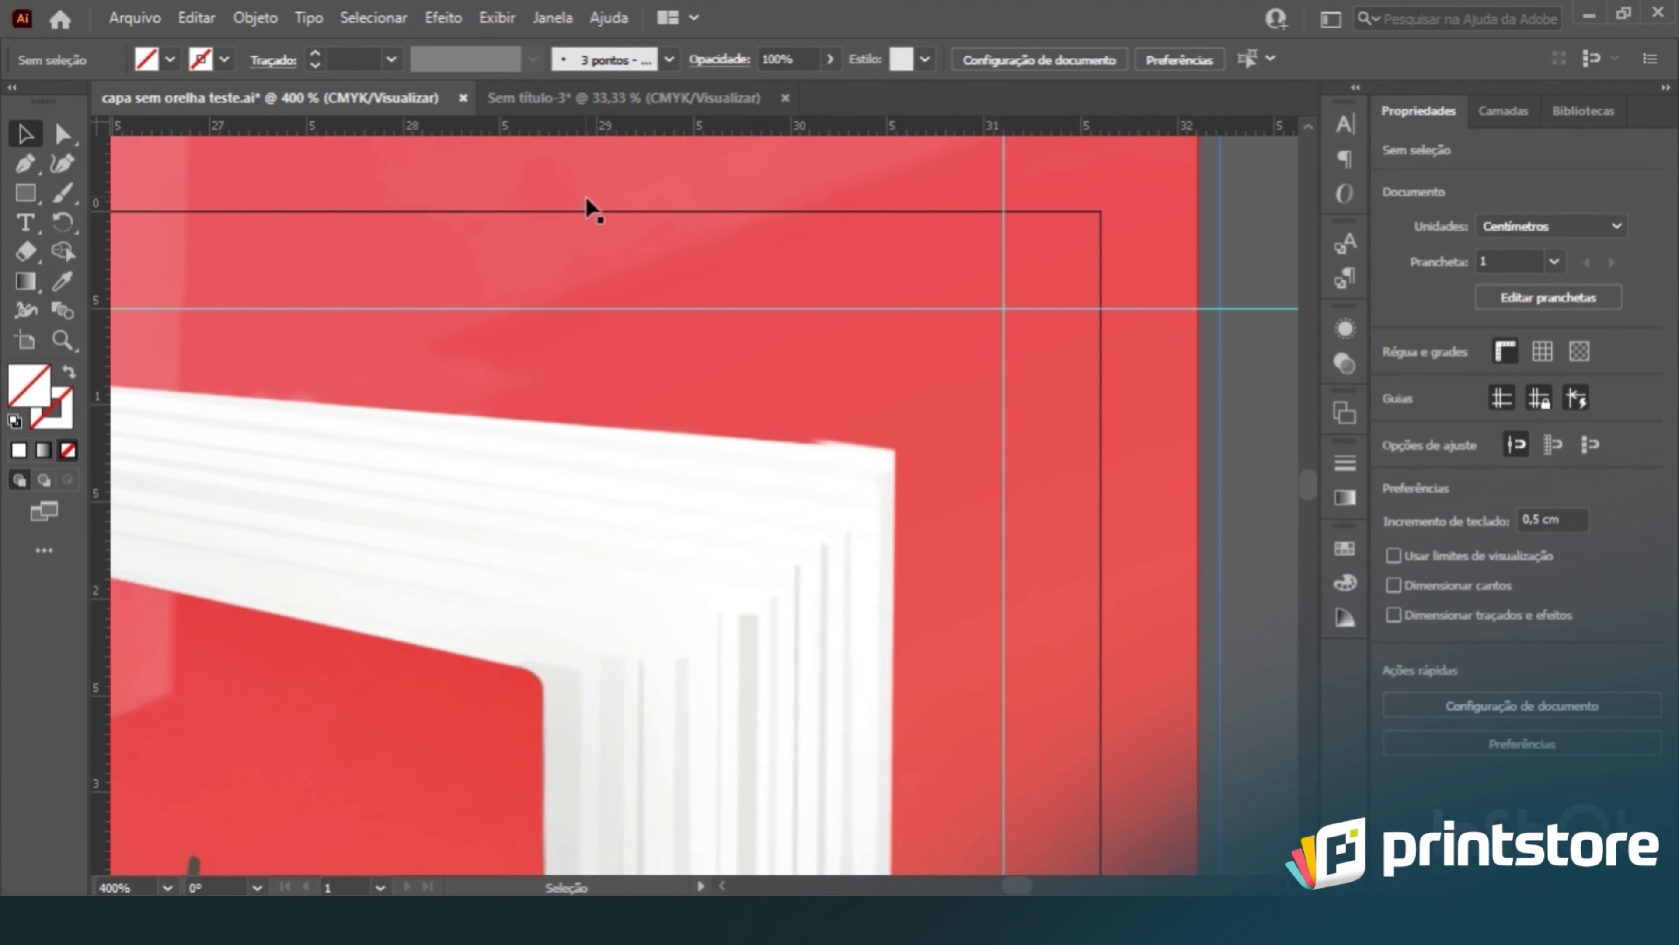
Step: Examine the bleed and safety margin at the front cover's upper outer corner and the livro.vc logo's clearance from the bottom margin guide
scroll(1051, 291, "down", 4)
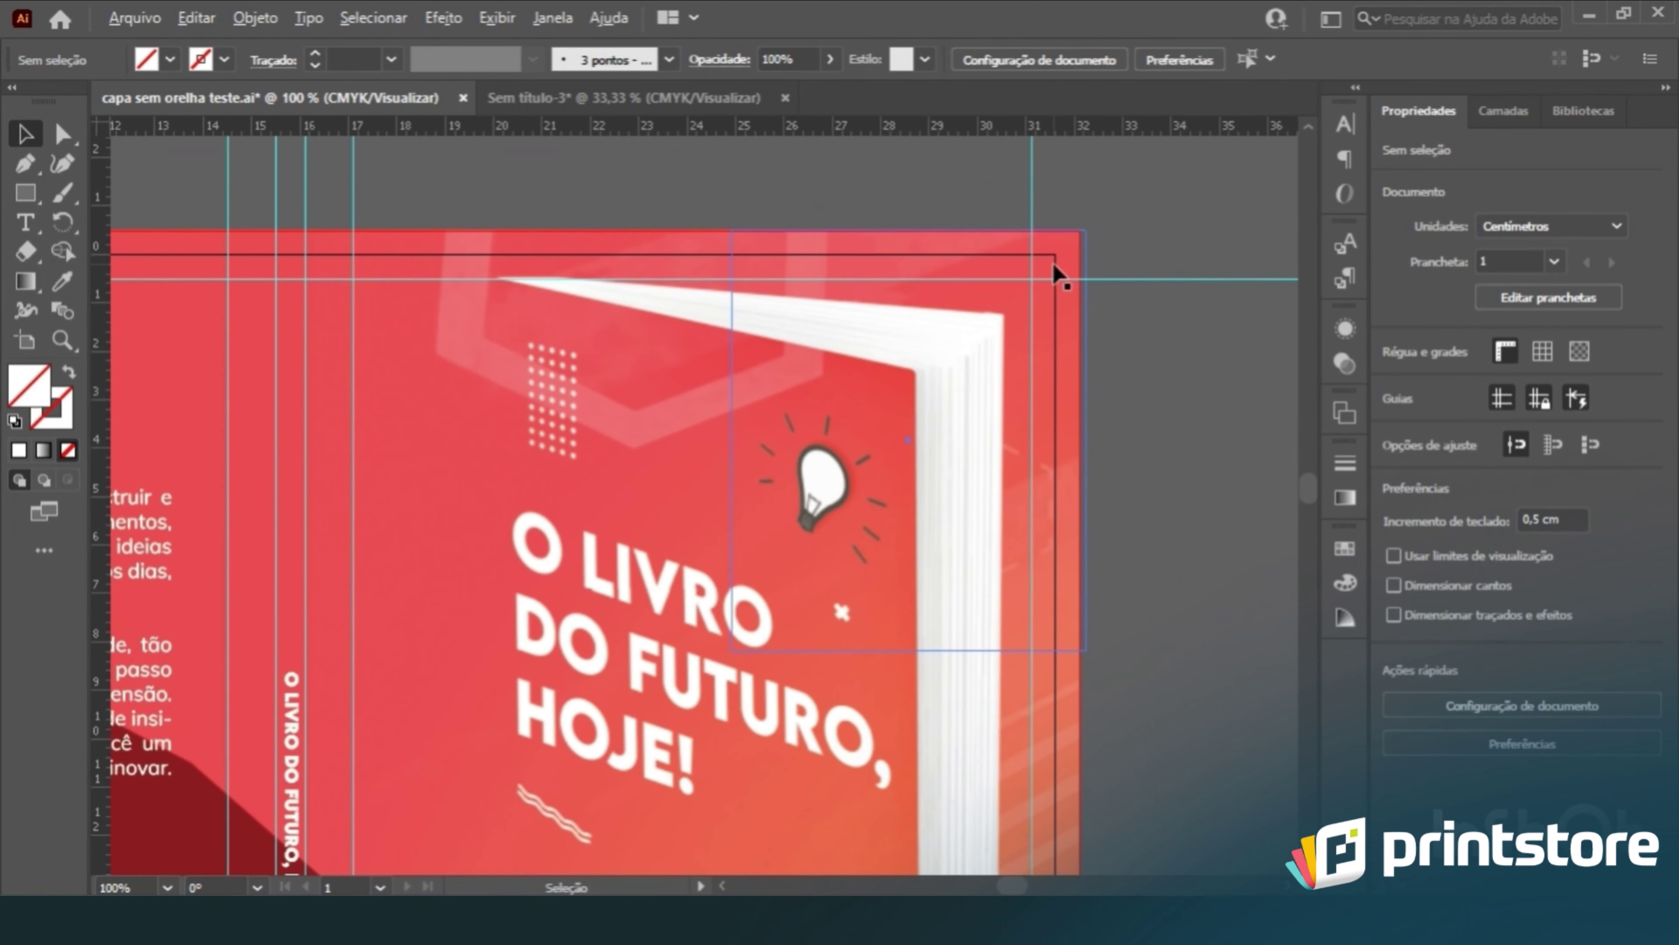
scroll(1058, 274, "up", 7)
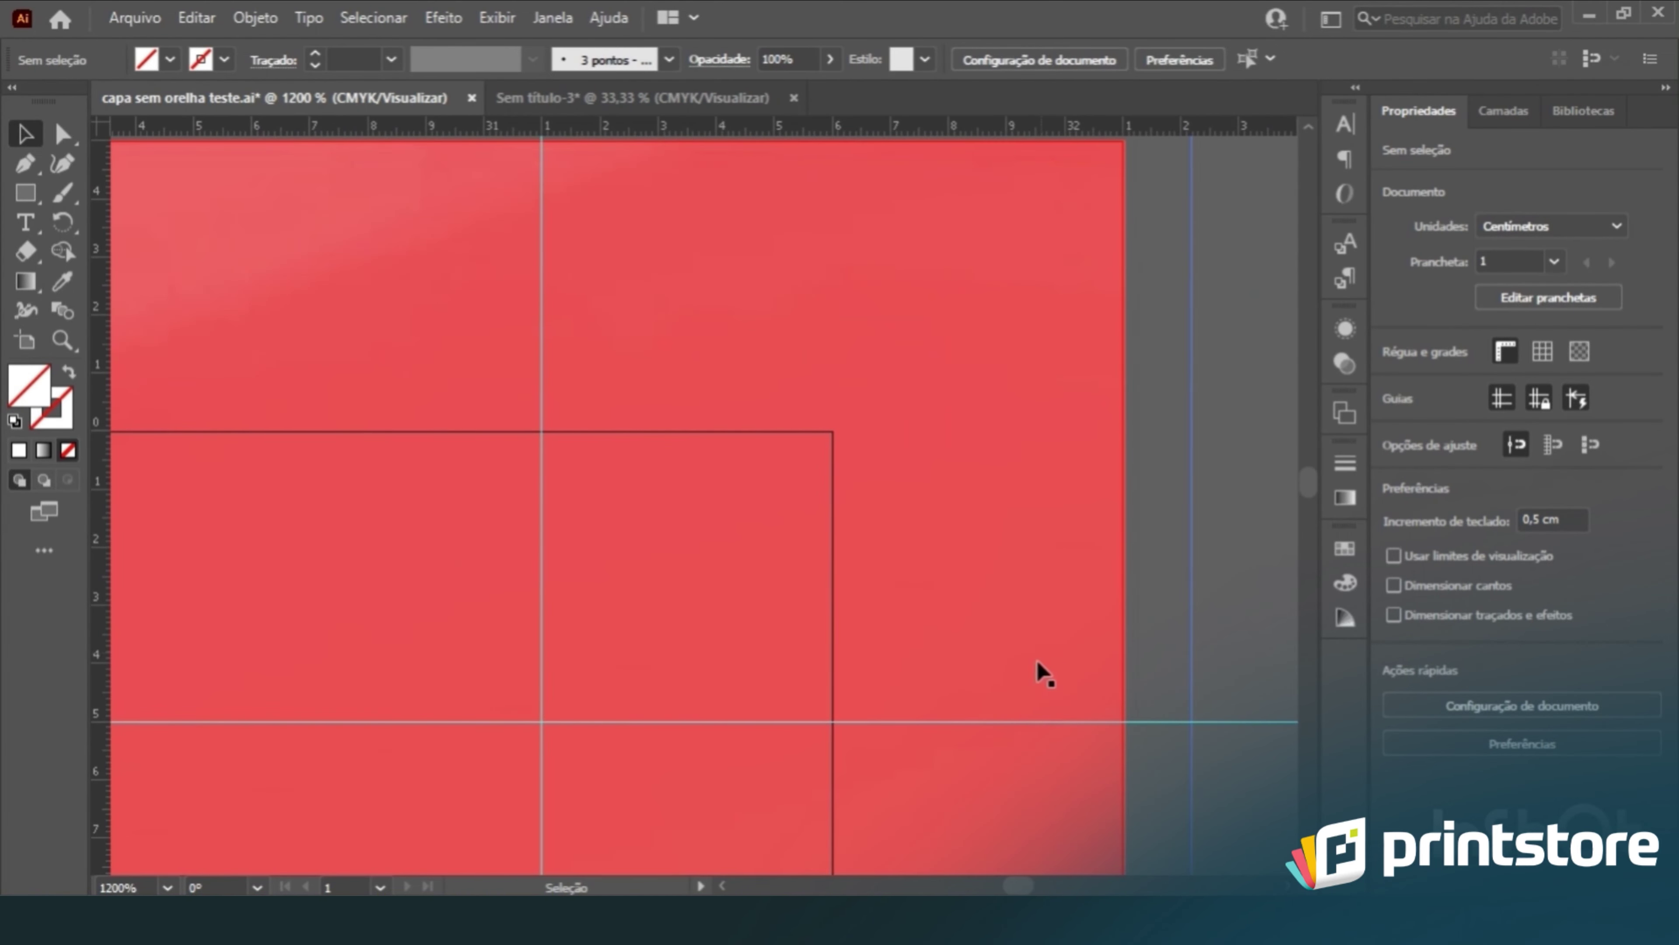
scroll(1051, 424, "down", 4)
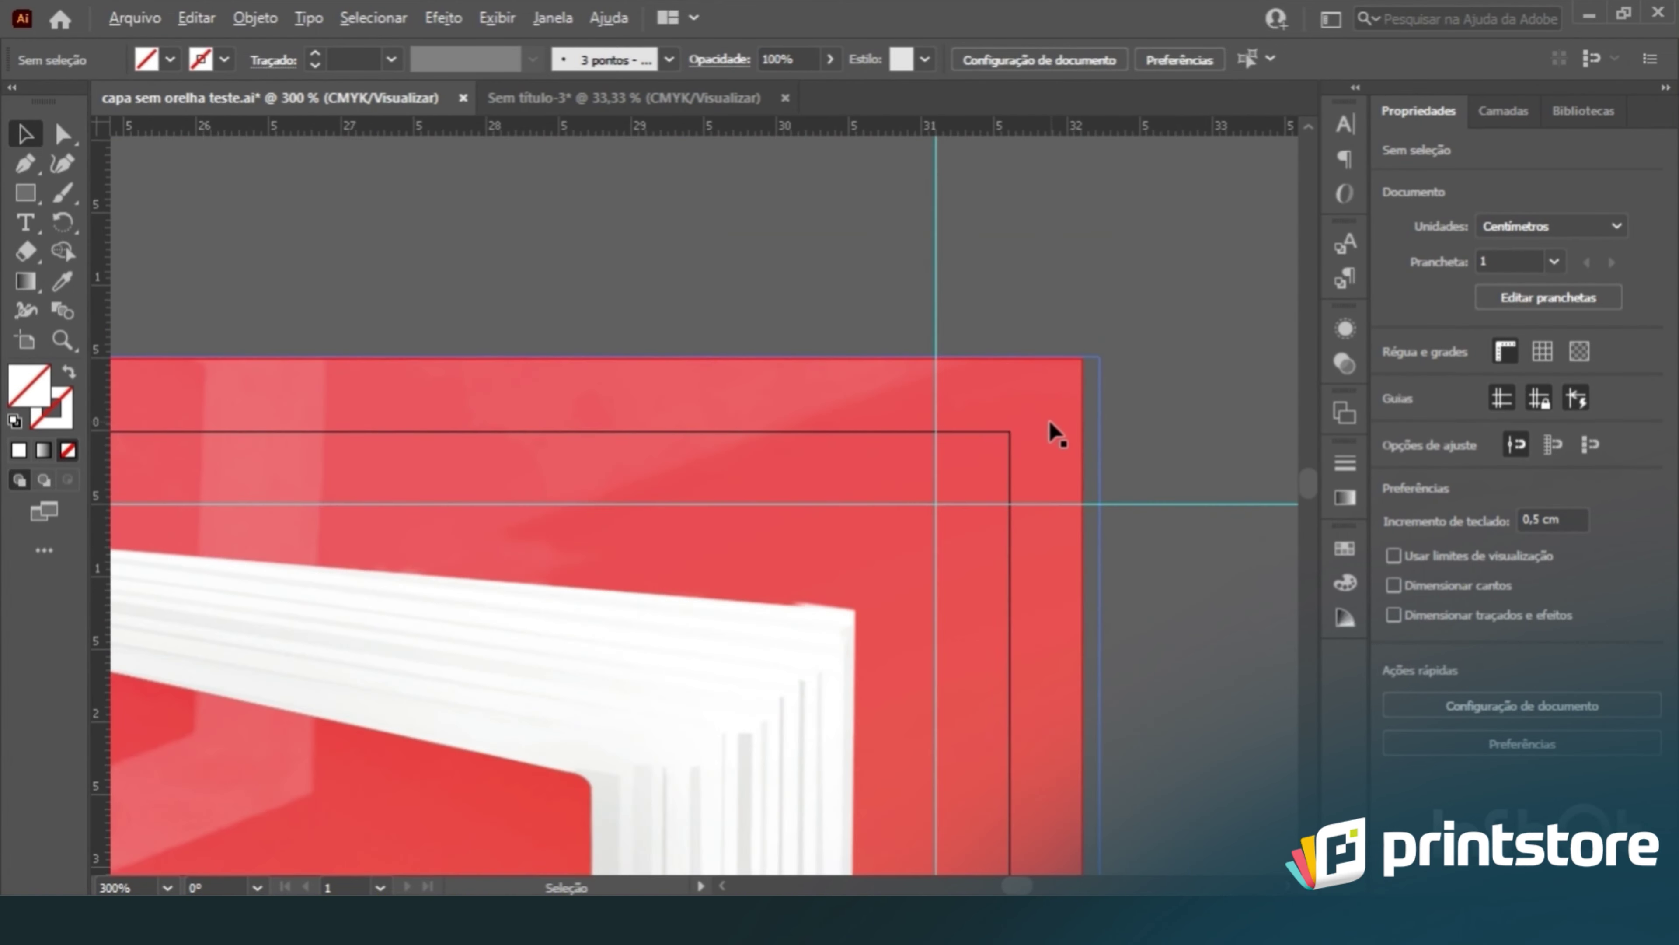
scroll(1080, 267, "down", 5)
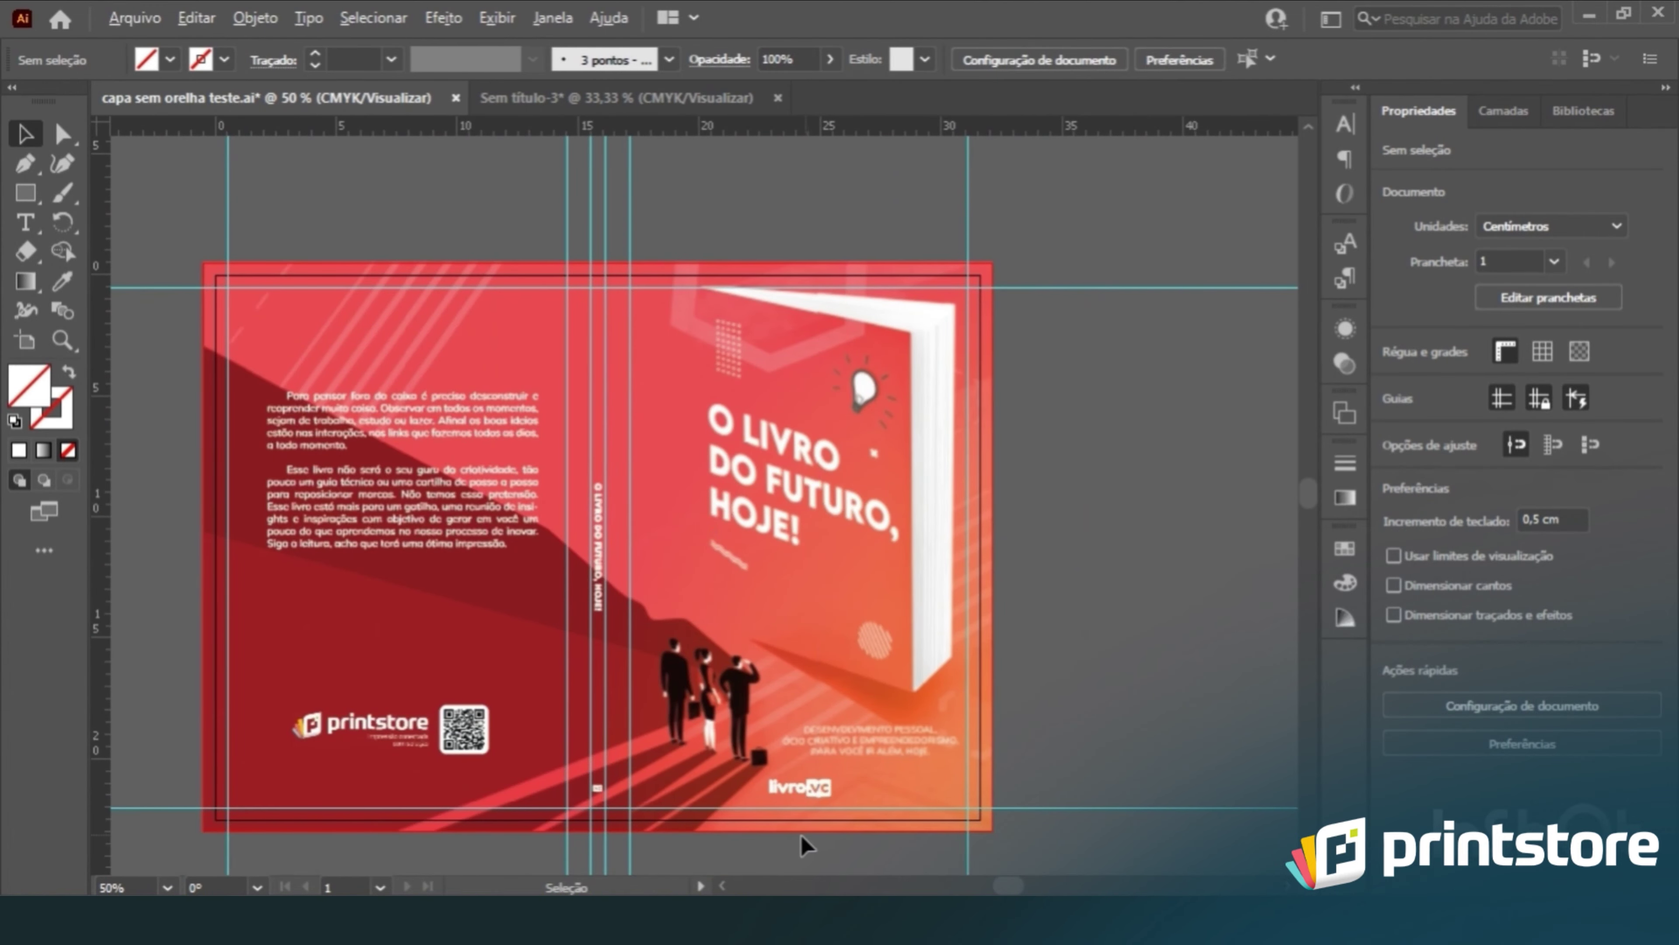
scroll(805, 846, "up", 2)
scroll(859, 695, "down", 2)
scroll(889, 652, "up", 3)
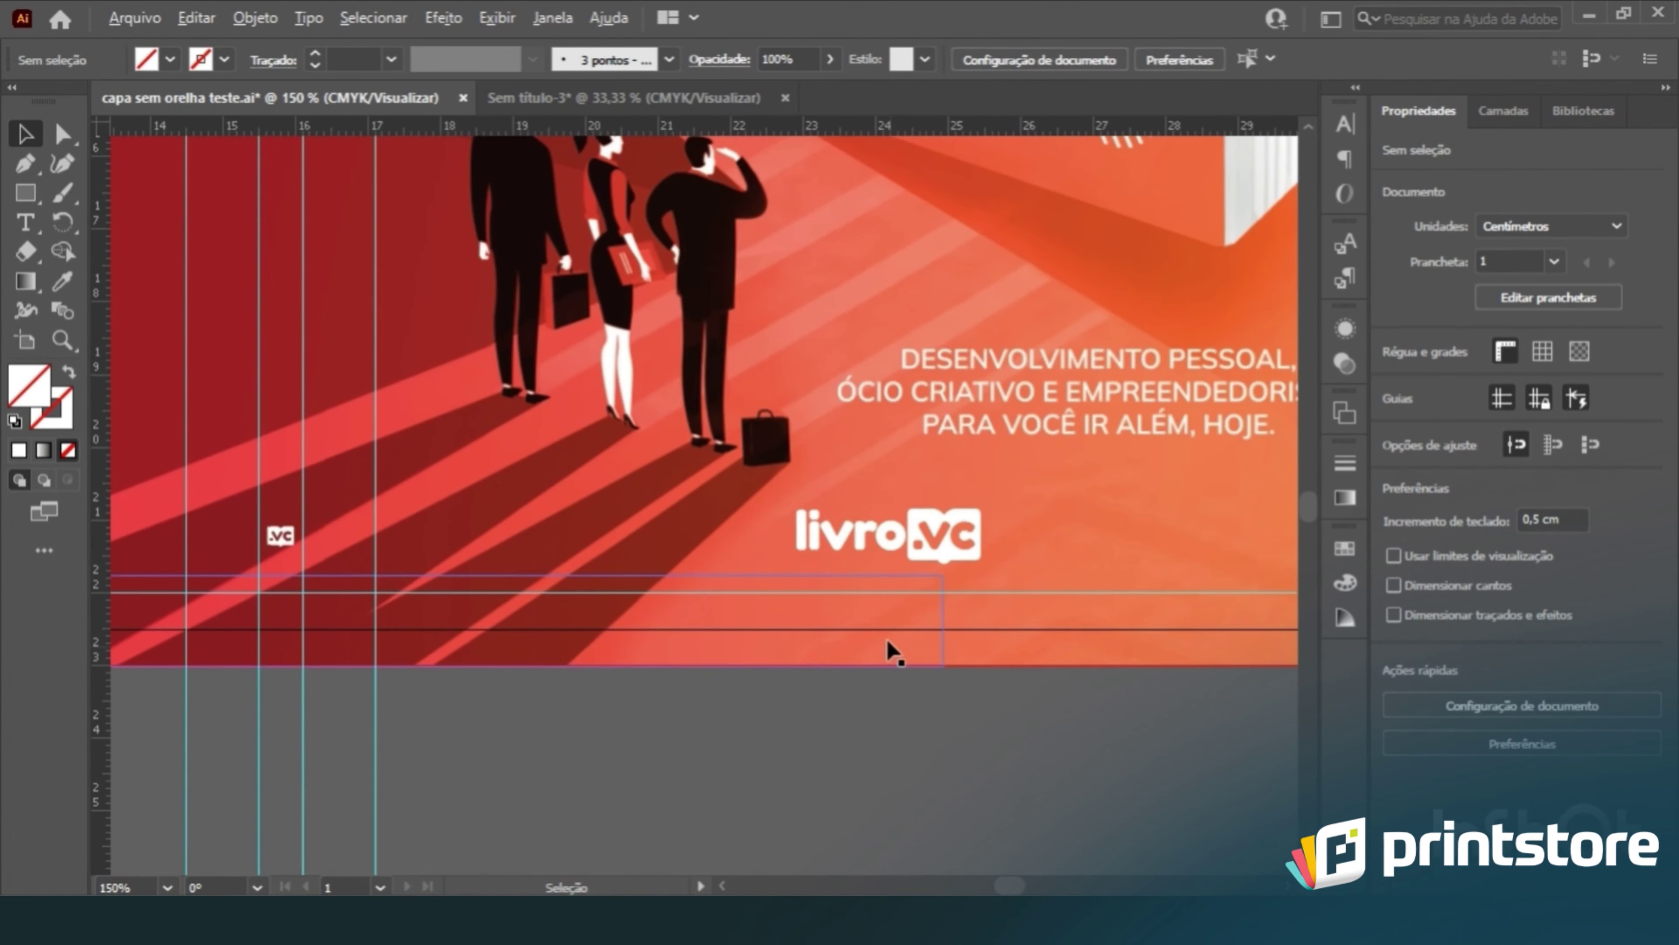
scroll(889, 652, "up", 2)
left_click(903, 520)
scroll(826, 471, "up", 3)
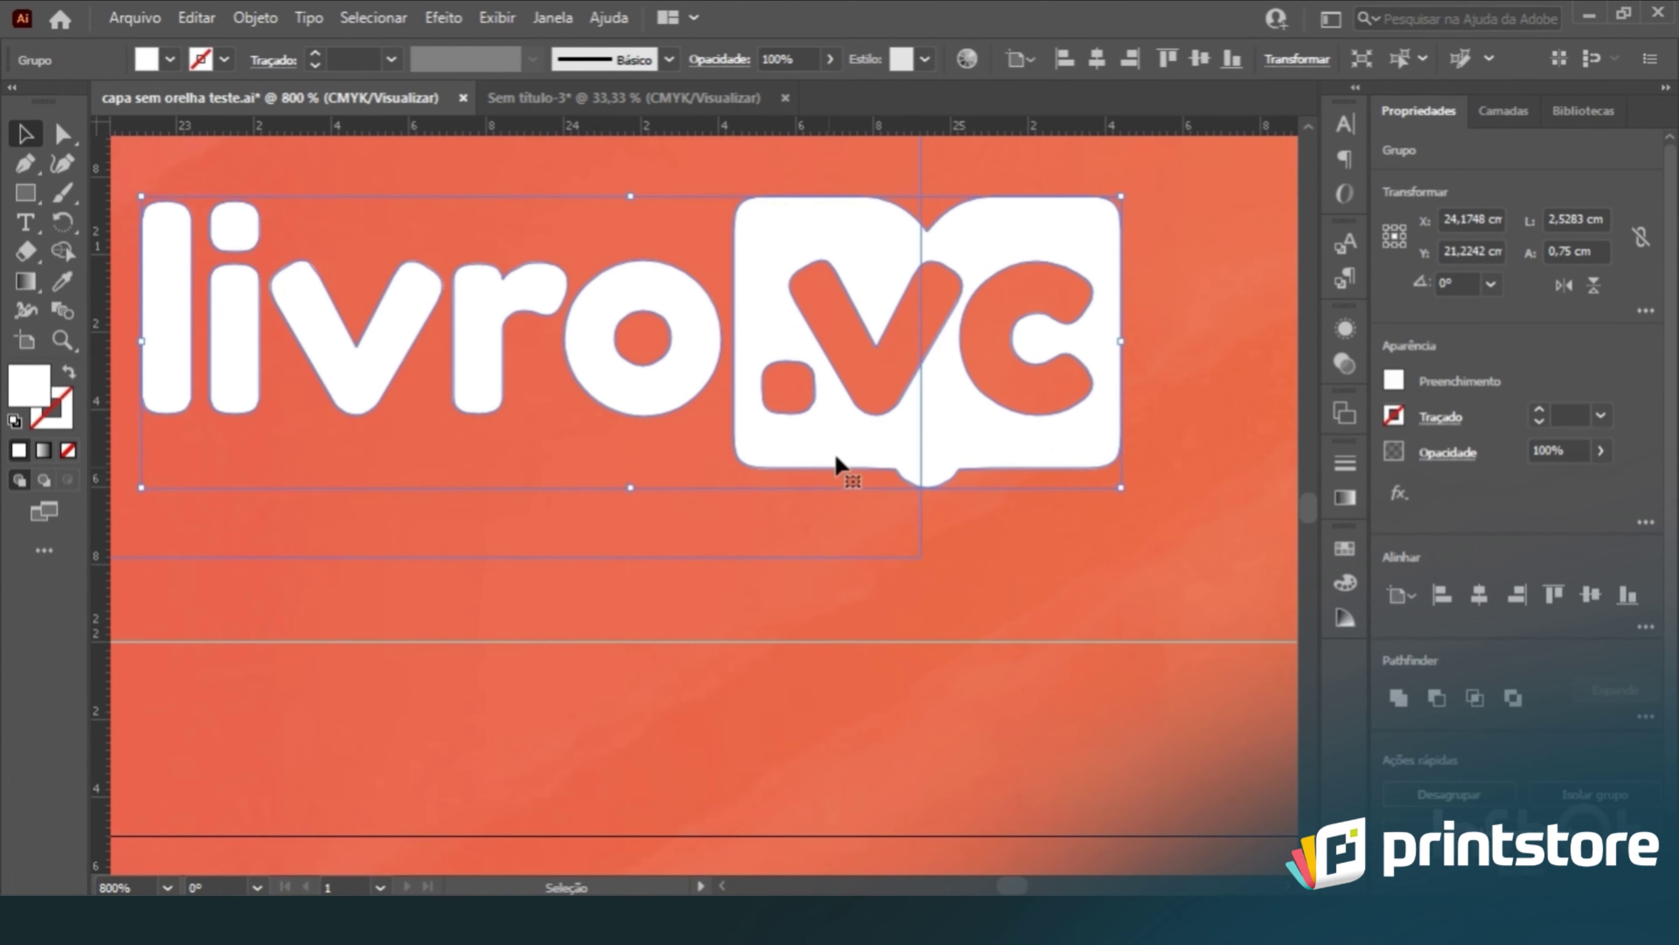
scroll(1087, 494, "down", 3)
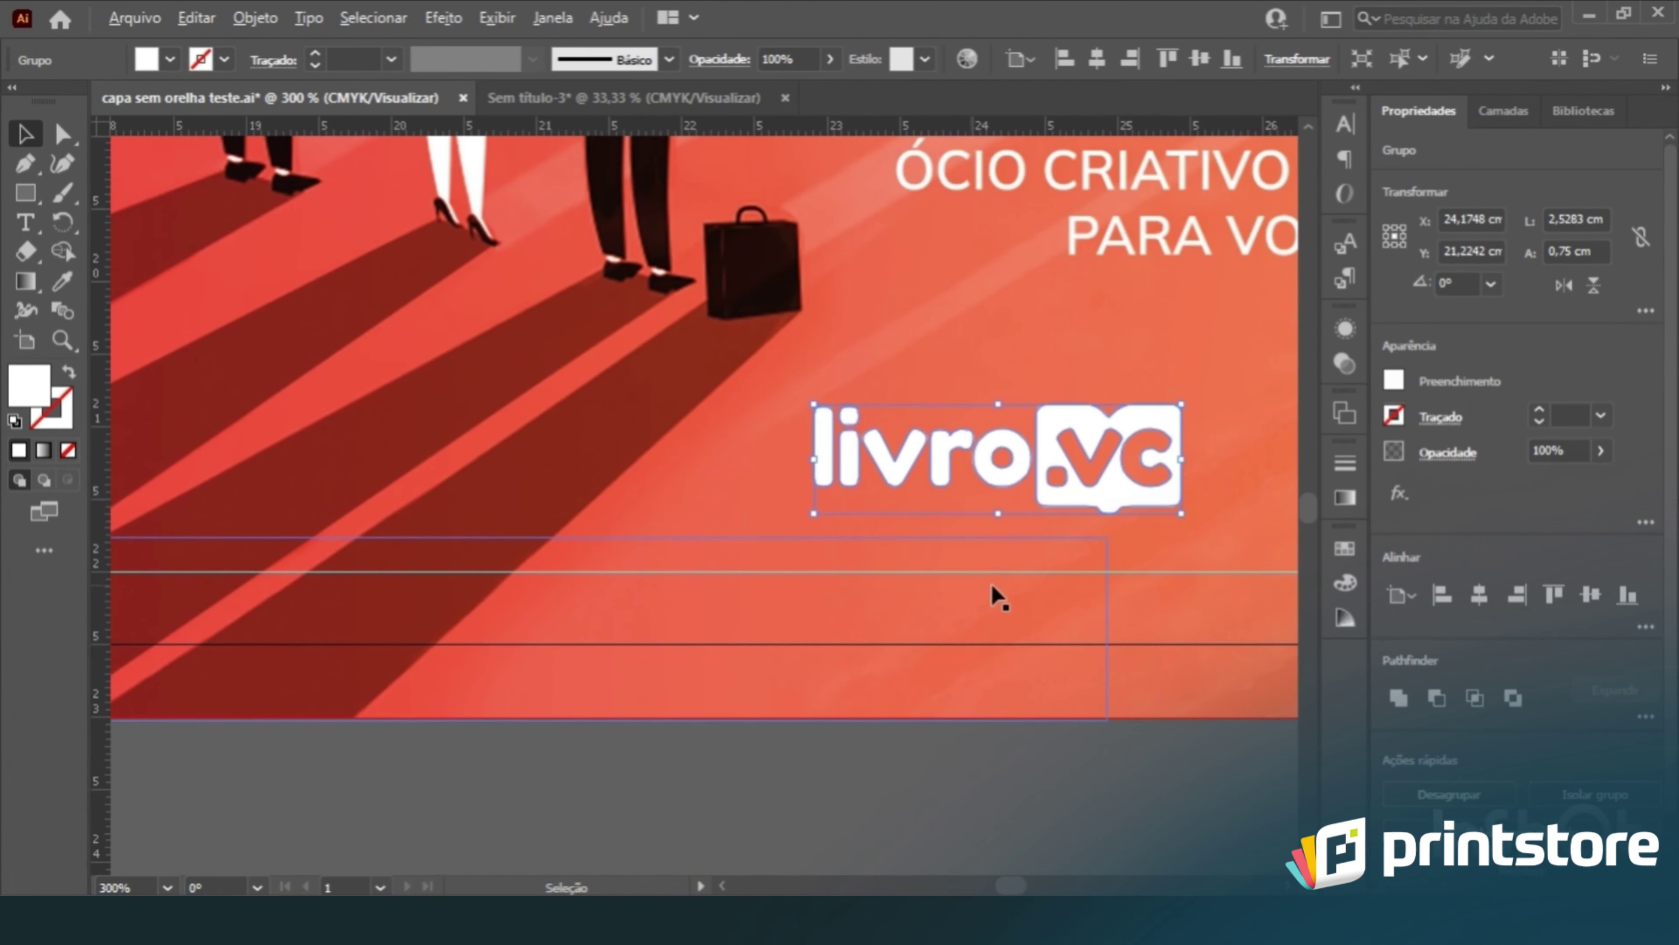
scroll(596, 621, "down", 2)
scroll(1124, 627, "down", 2)
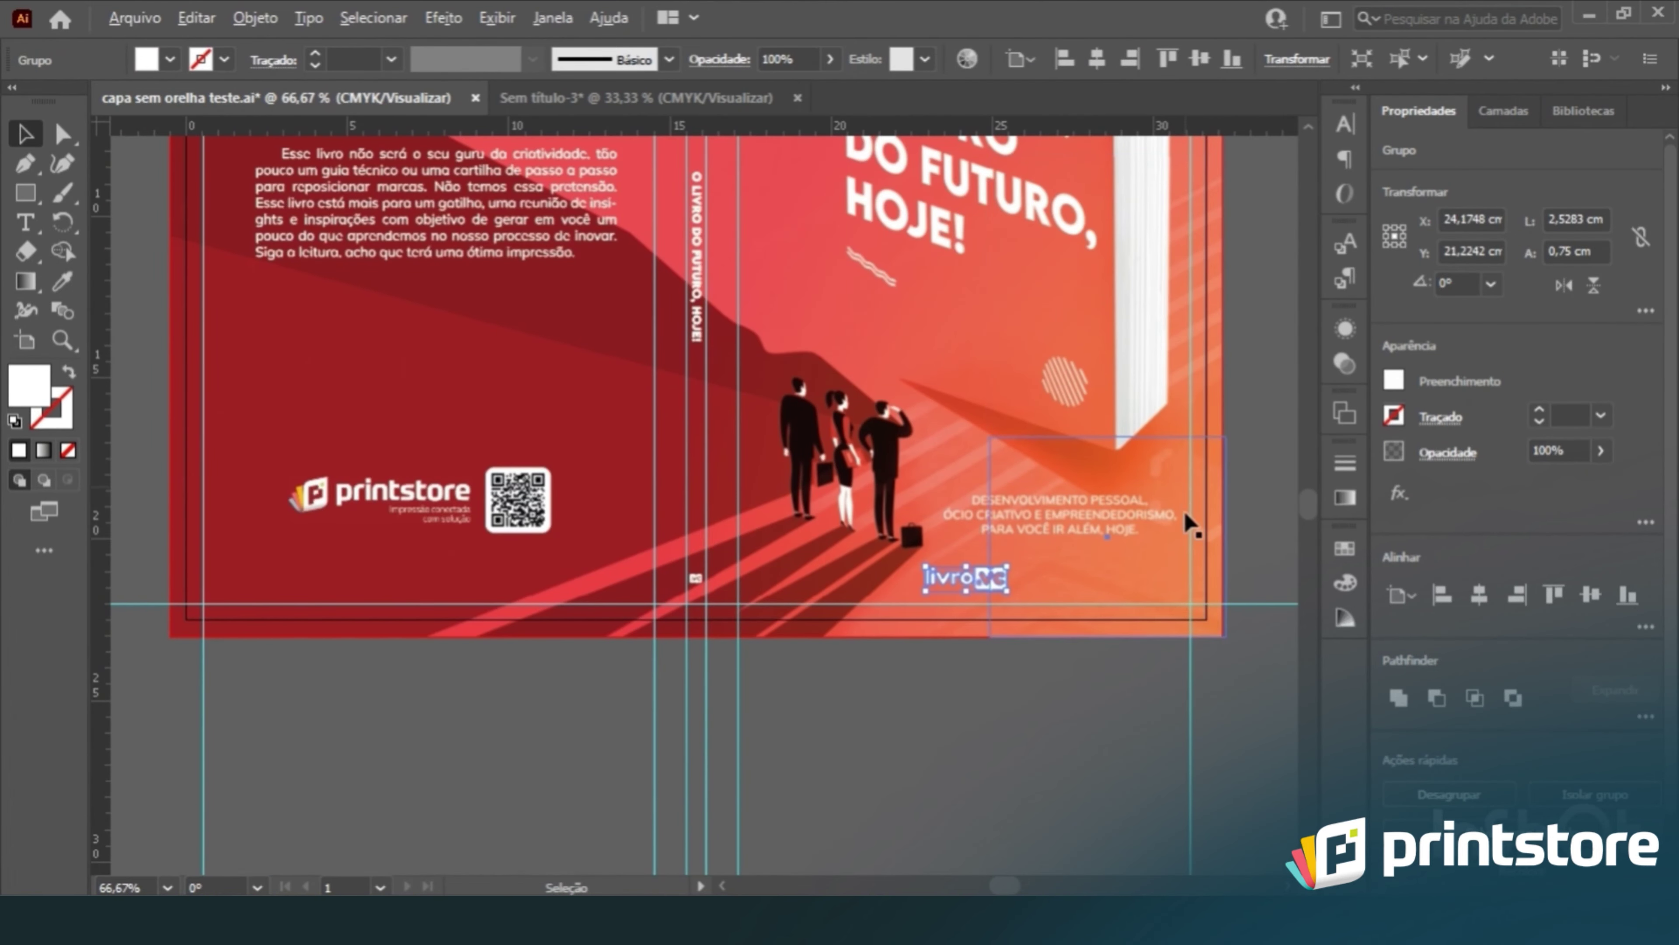
scroll(707, 589, "down", 1)
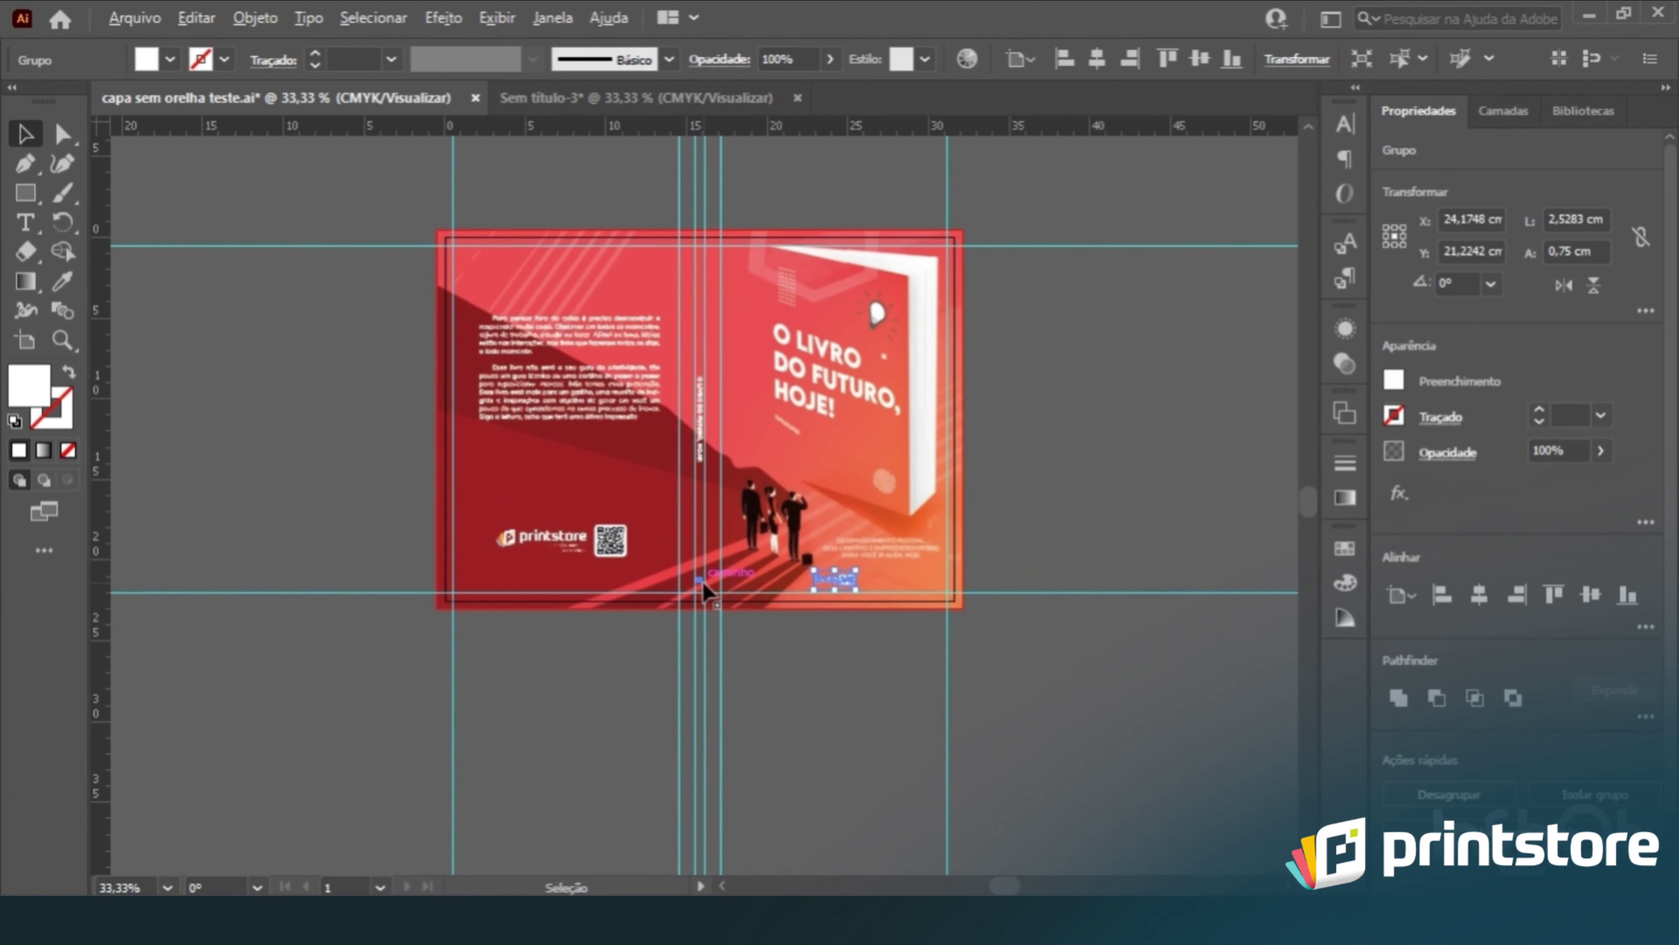
Step: Examine how the small logo and the vertical title O LIVRO DO FUTURO, HOJE! fit between the spine guides, and clear the selection
scroll(707, 589, "up", 3)
left_click_drag(702, 583, 704, 583)
scroll(694, 596, "down", 3)
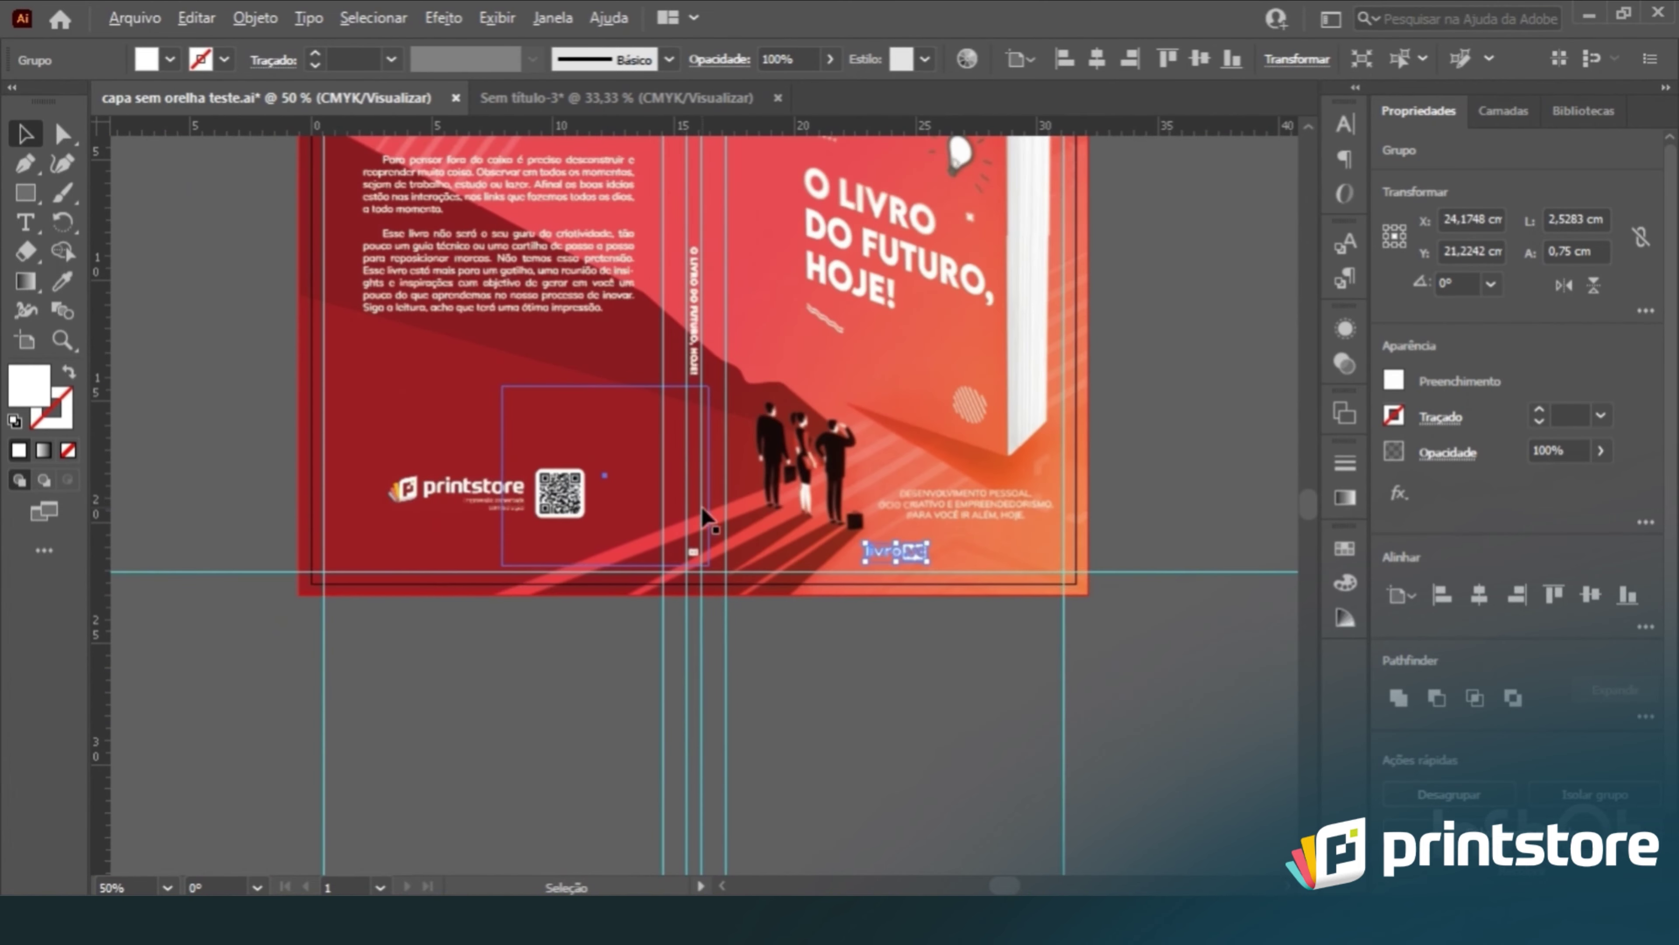
scroll(681, 331, "up", 4)
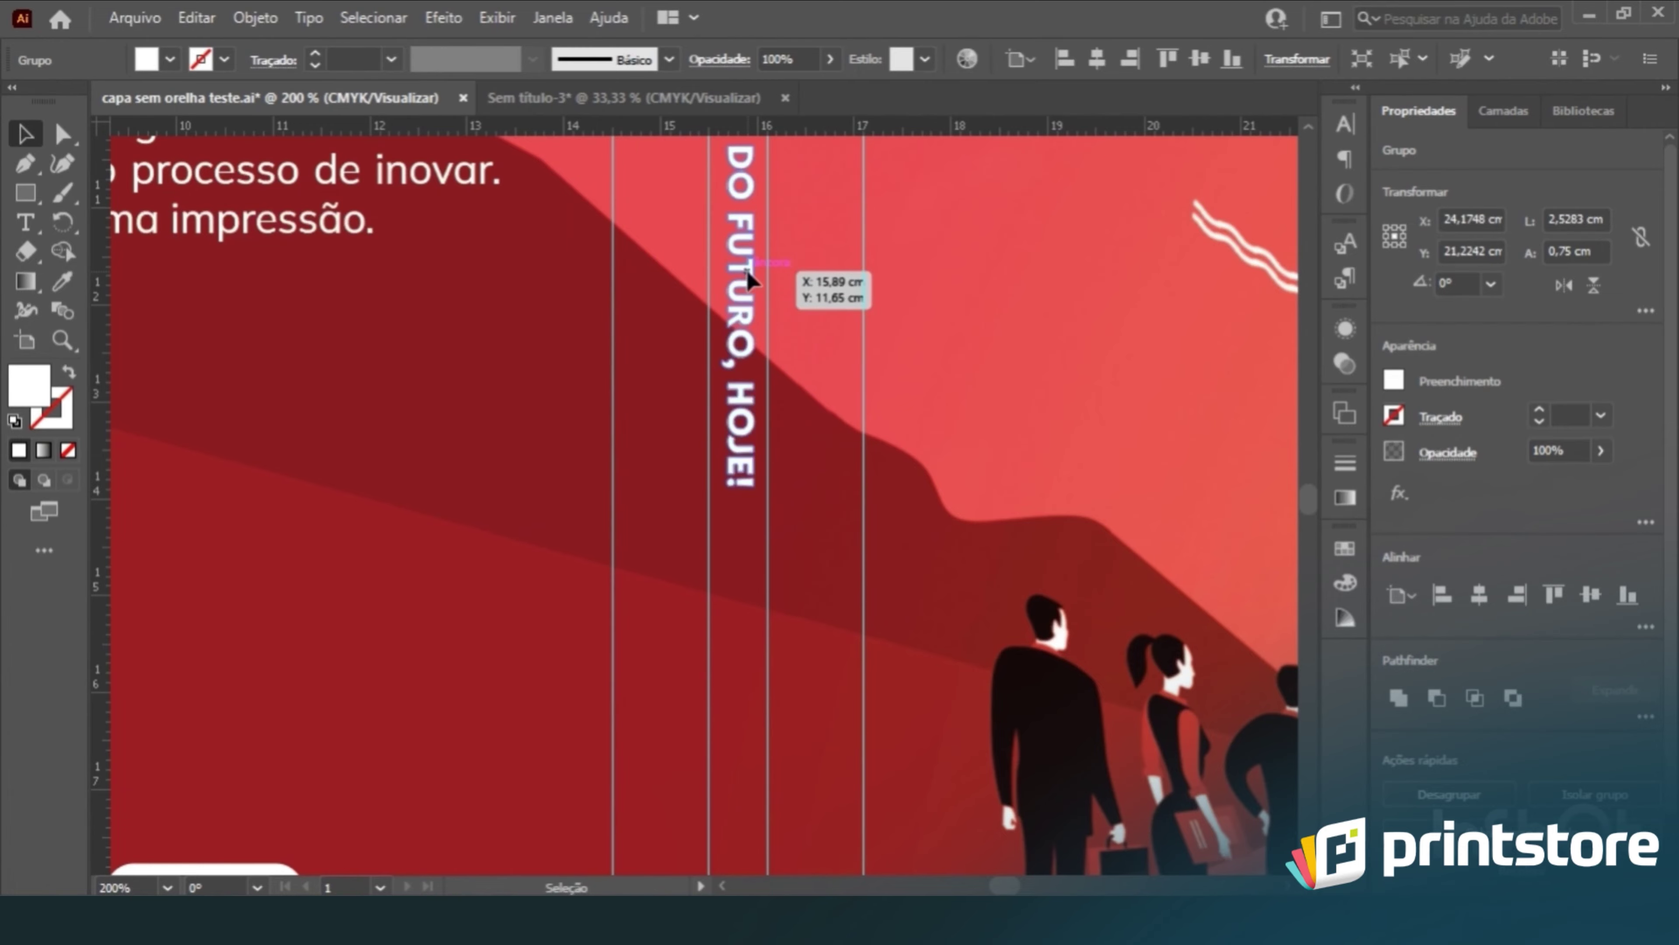
scroll(749, 278, "up", 2)
scroll(773, 473, "down", 3)
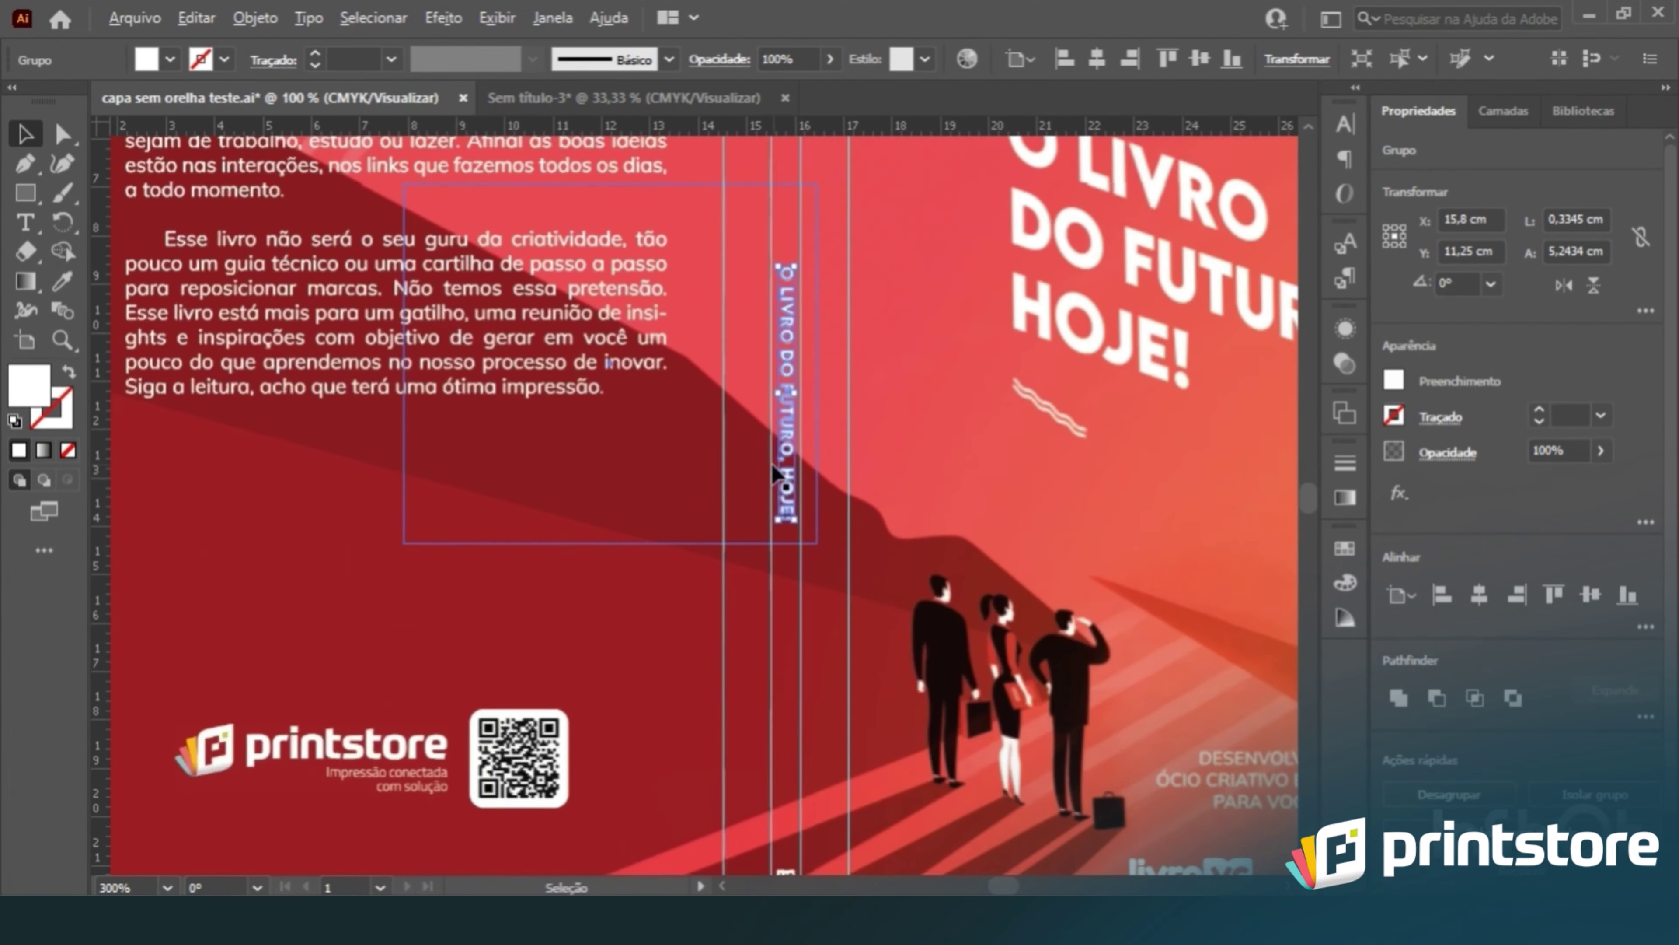
scroll(773, 476, "up", 2)
scroll(803, 519, "down", 3)
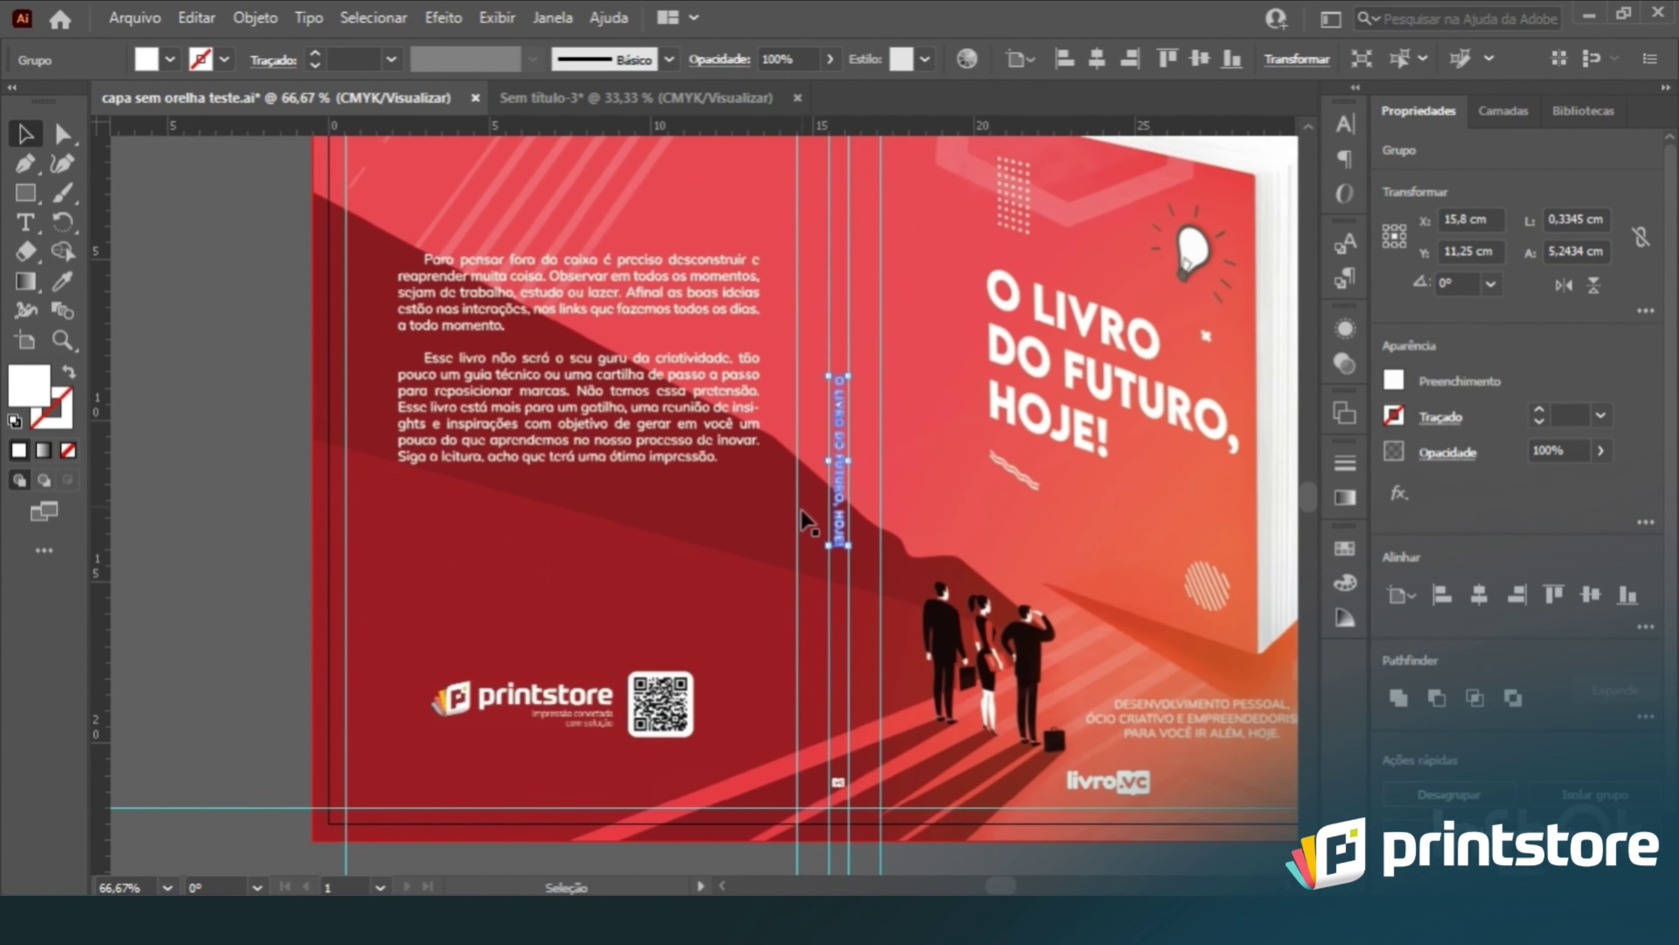
scroll(812, 450, "up", 5)
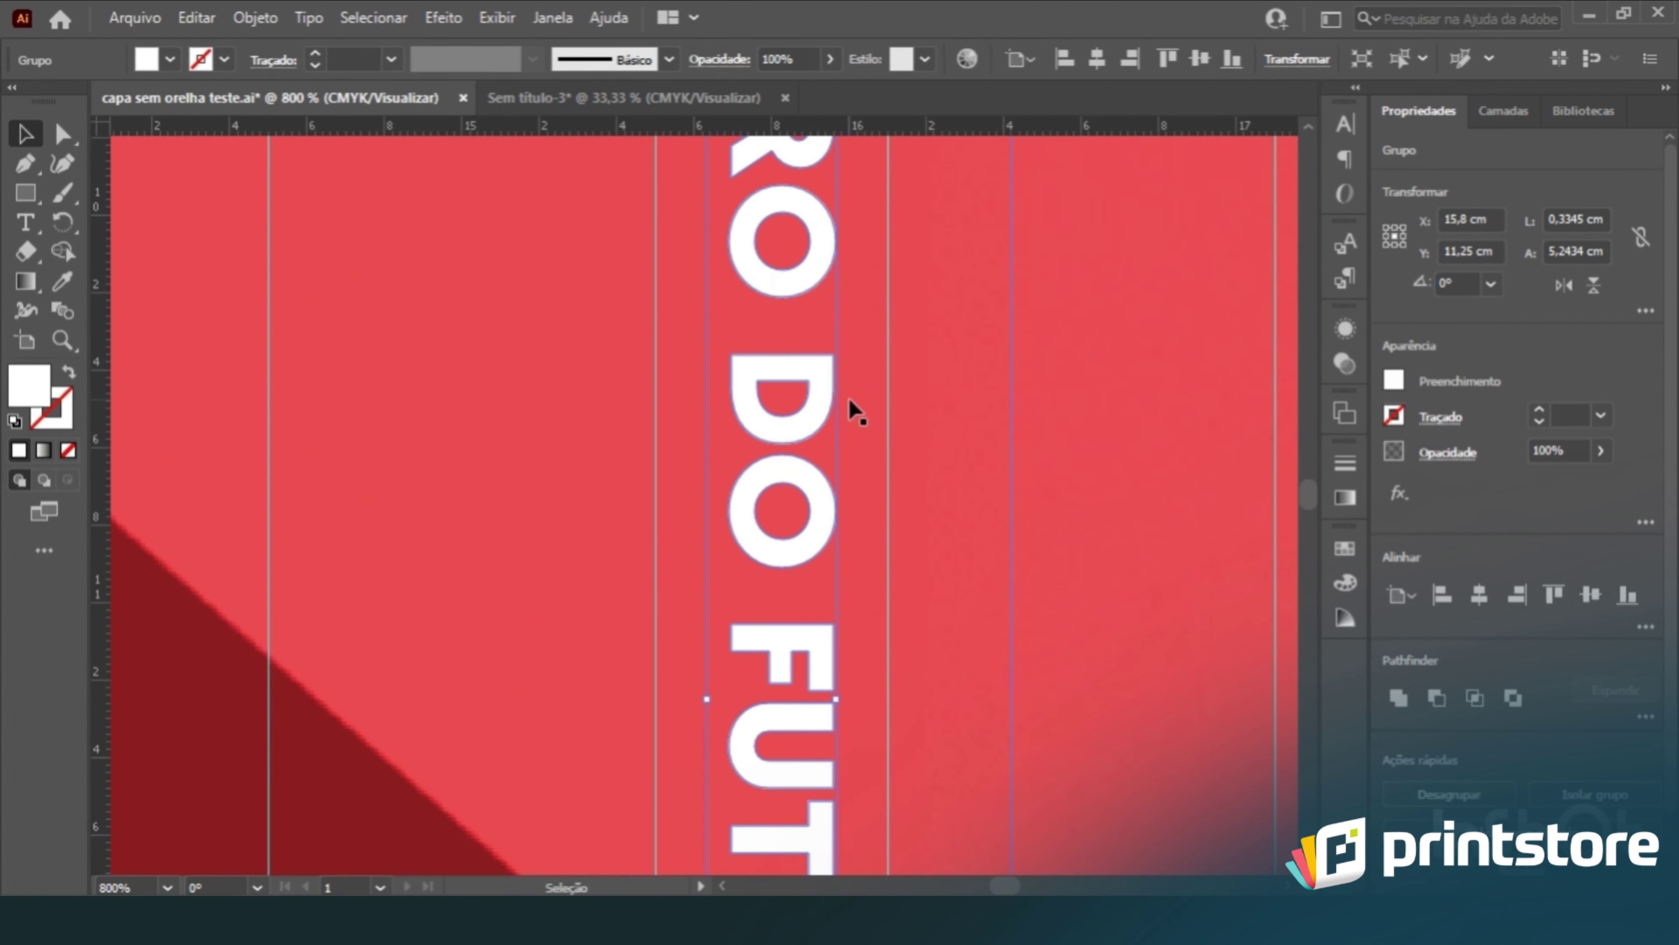
scroll(681, 605, "down", 4)
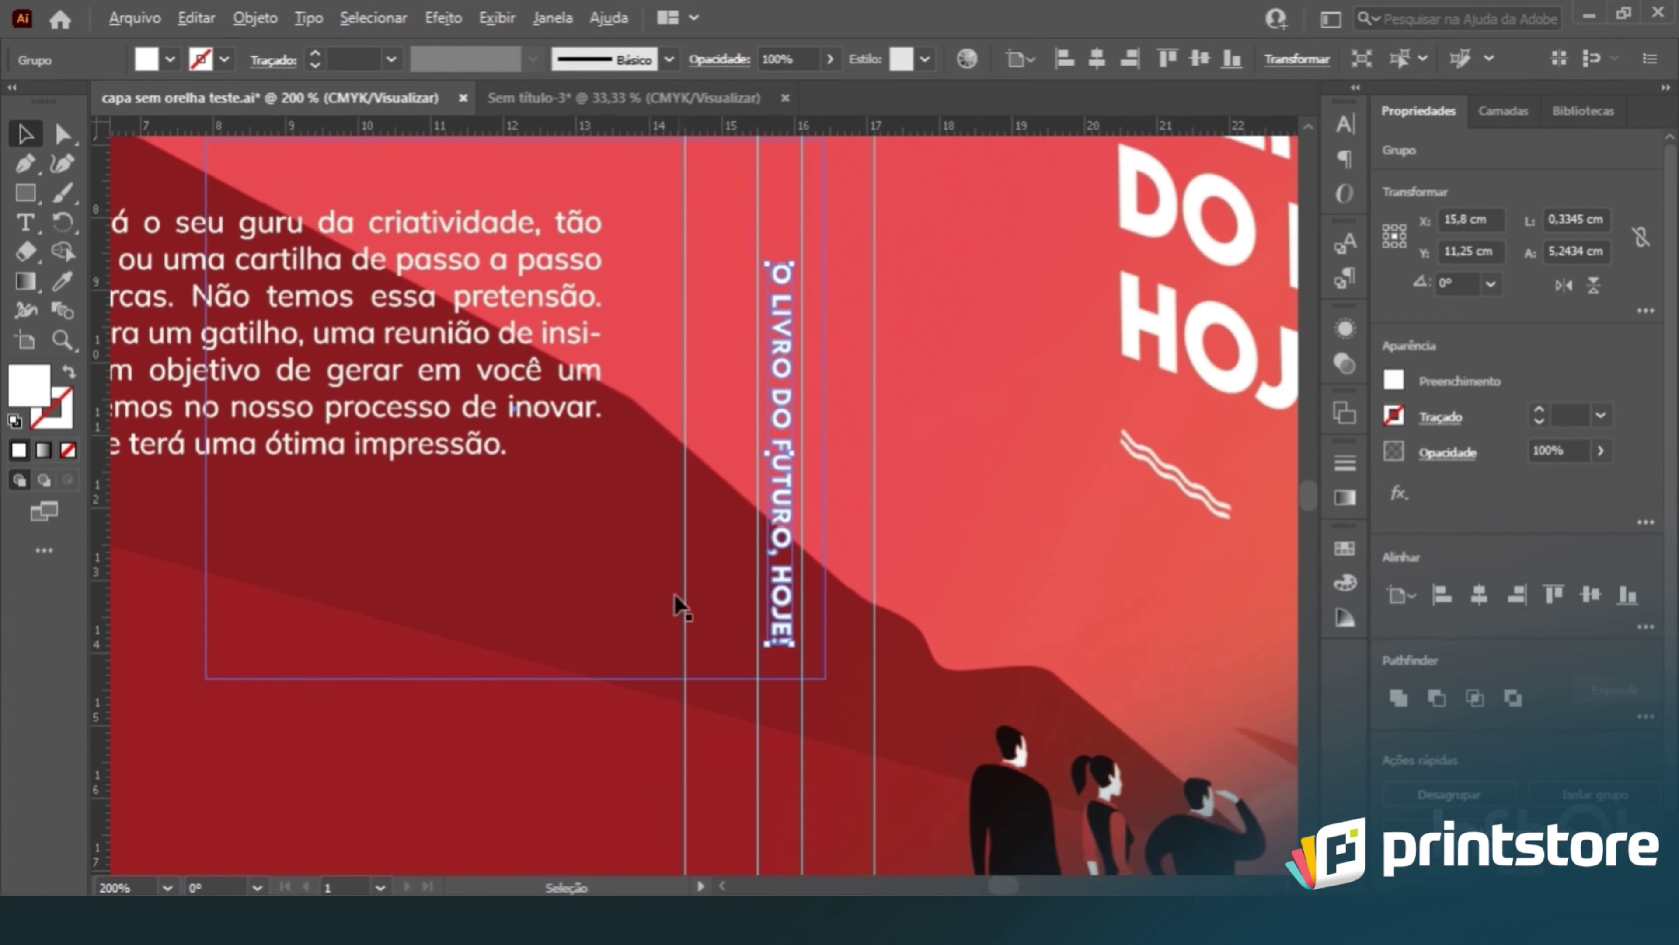
scroll(681, 606, "down", 4)
key("ctrl+shift+a")
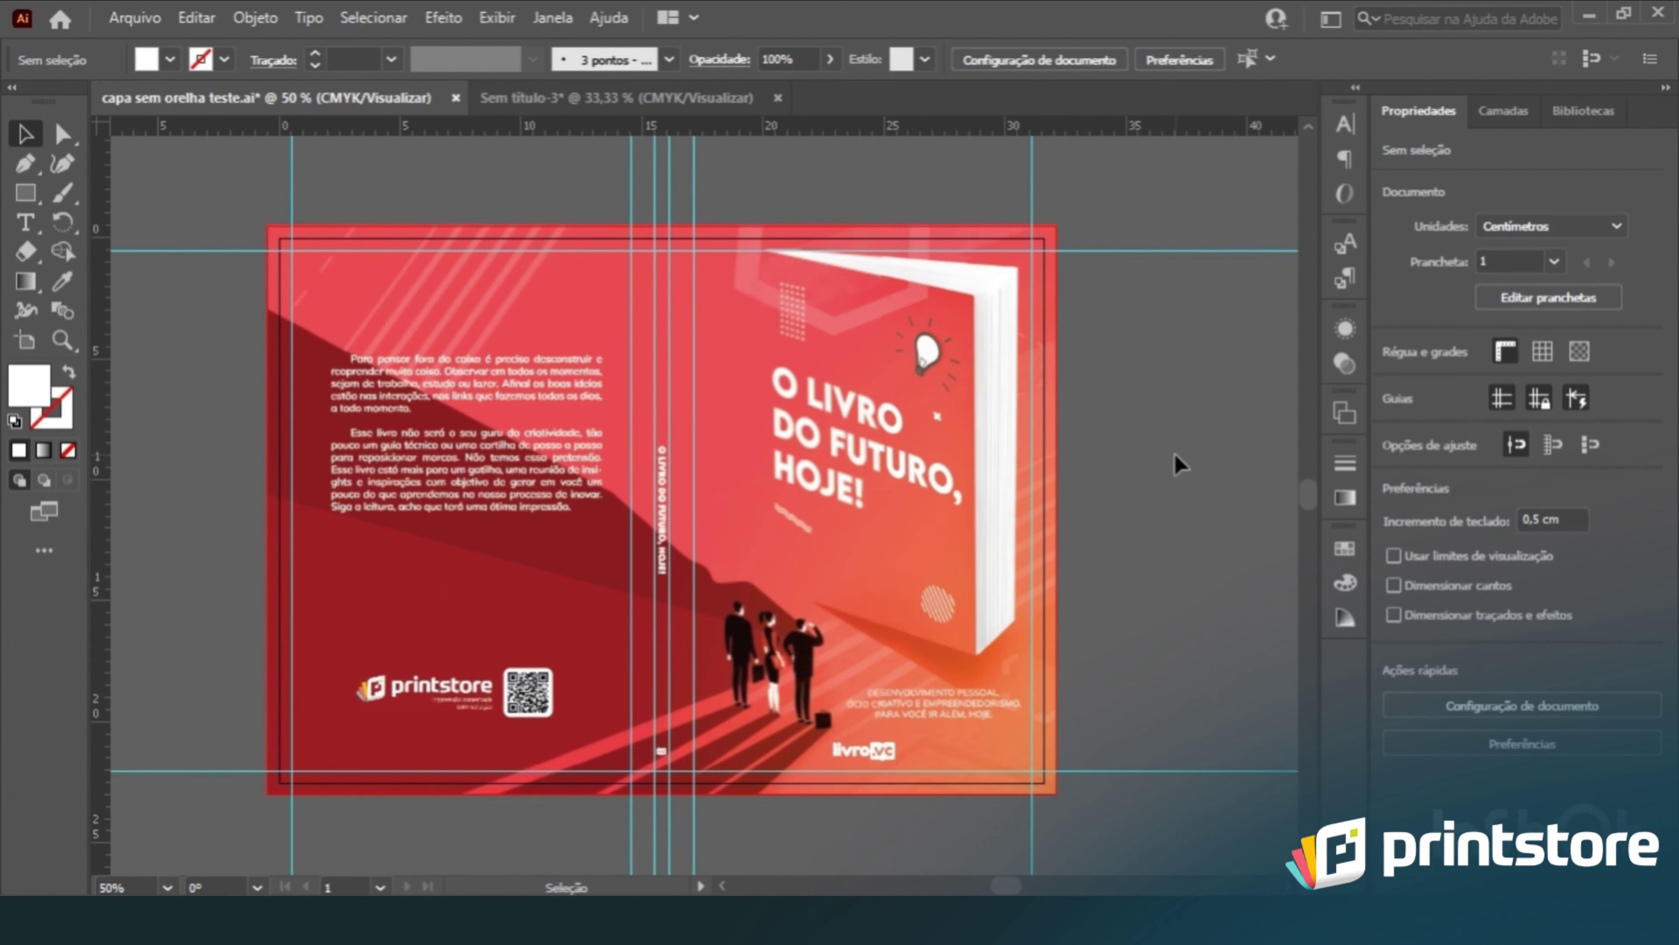
Step: Save the cover as a separate Adobe Illustrator file named capa sem orelha teste-1, using the Illustrator 2020 version options
key("ctrl+shift+s")
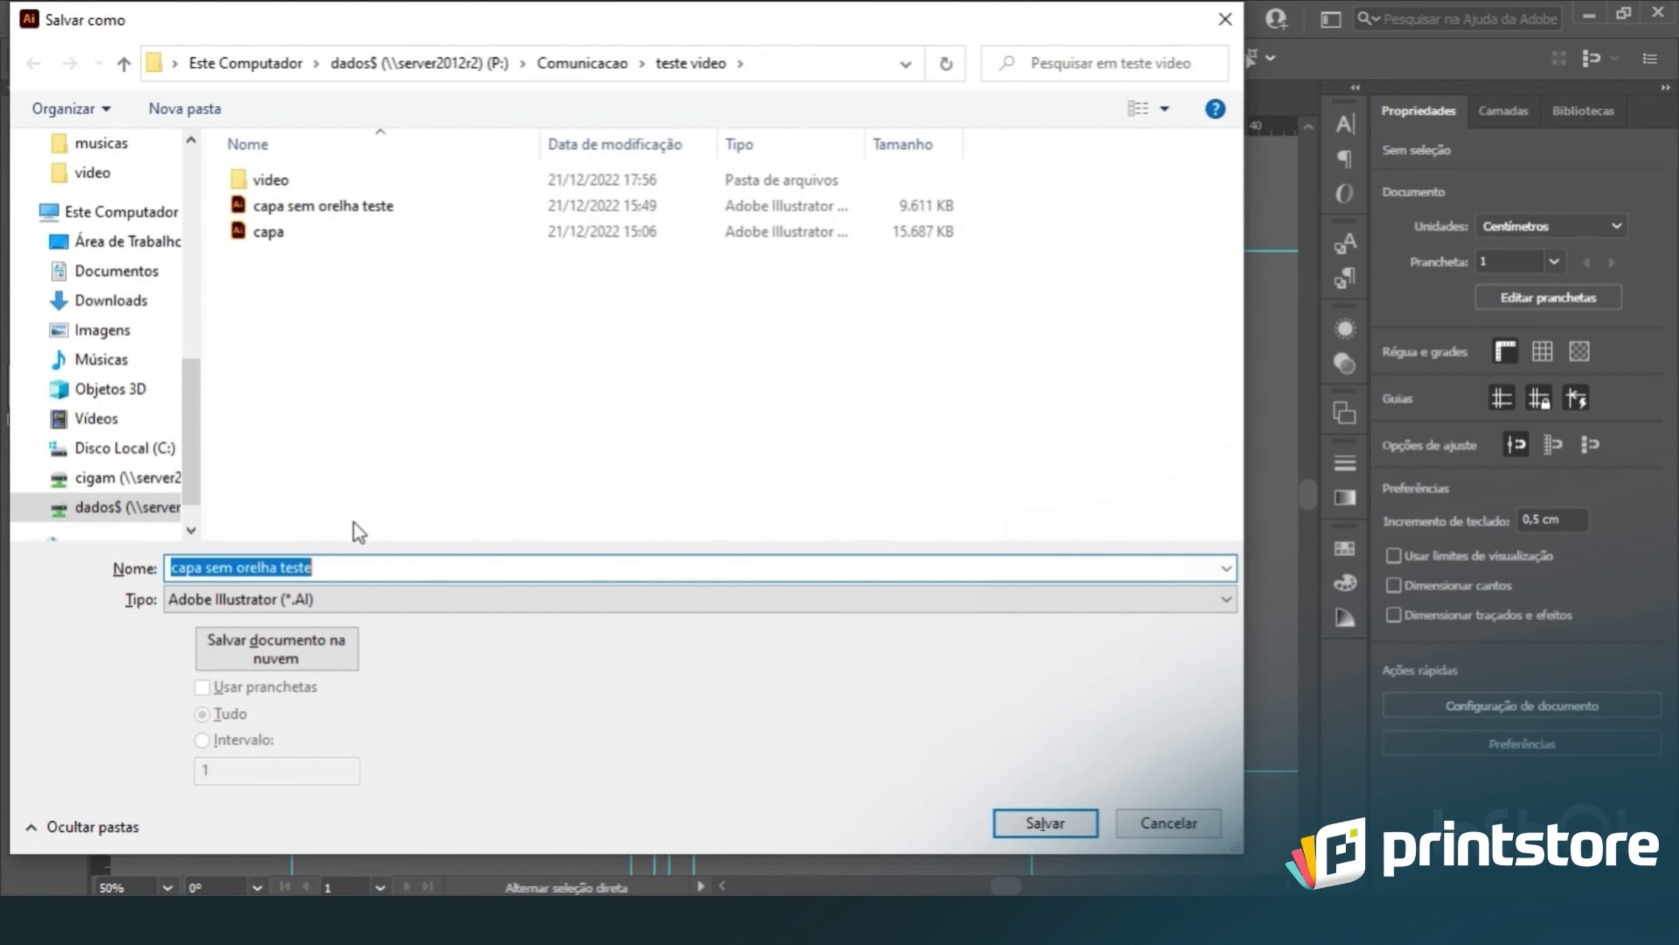
left_click(355, 565)
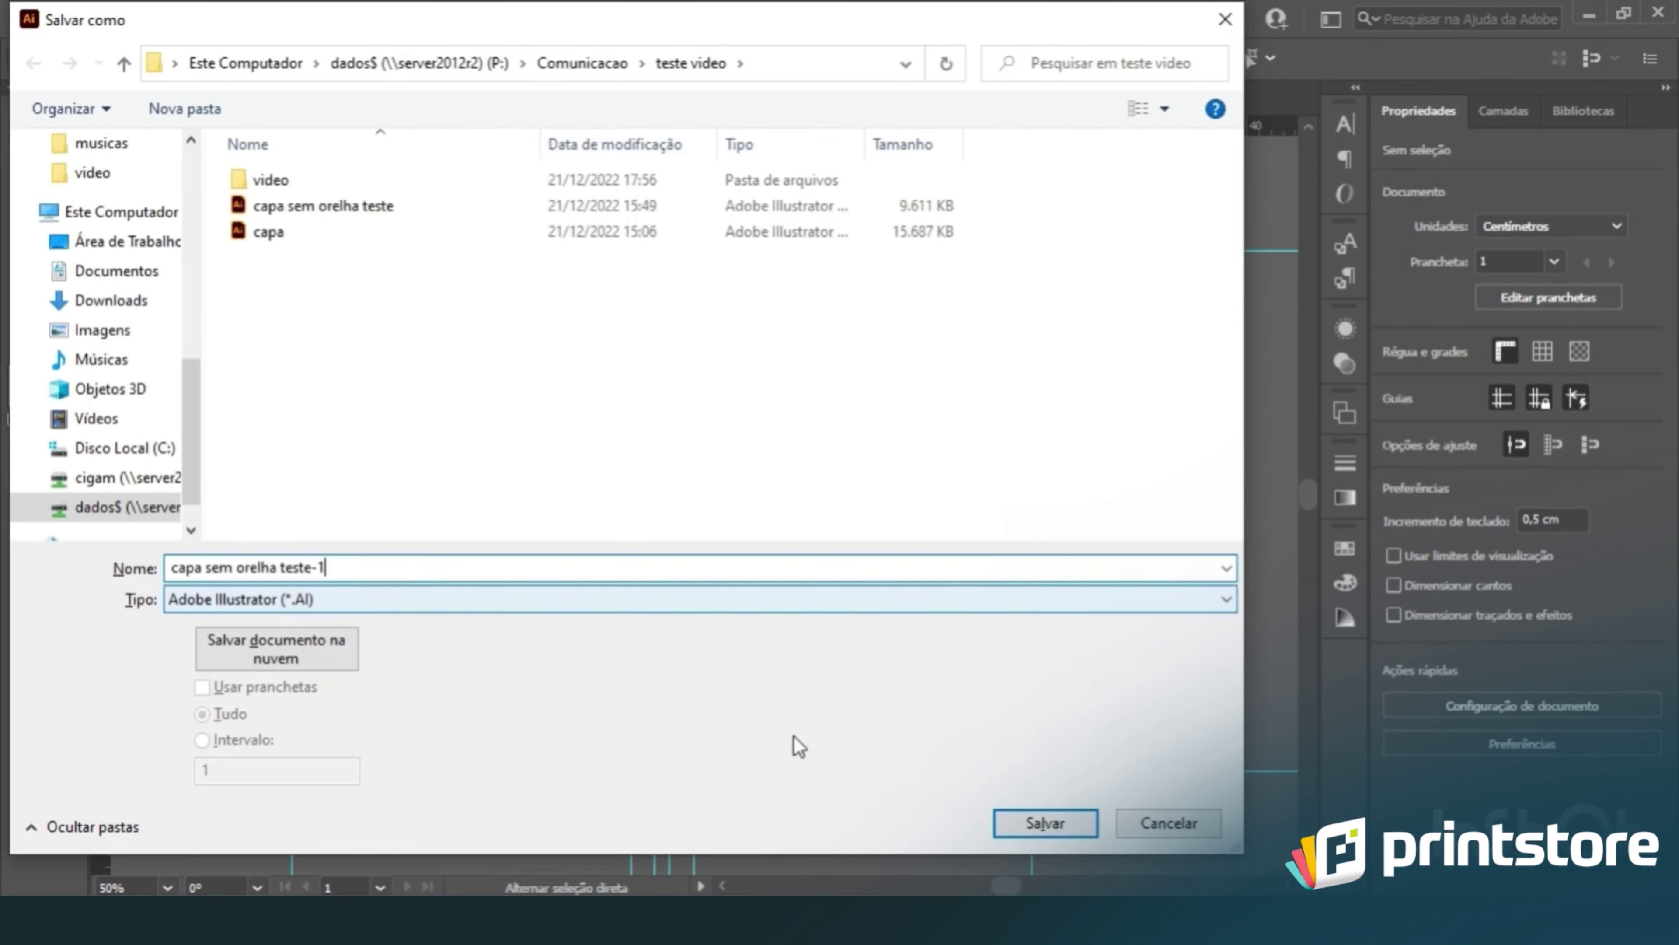
left_click(1046, 824)
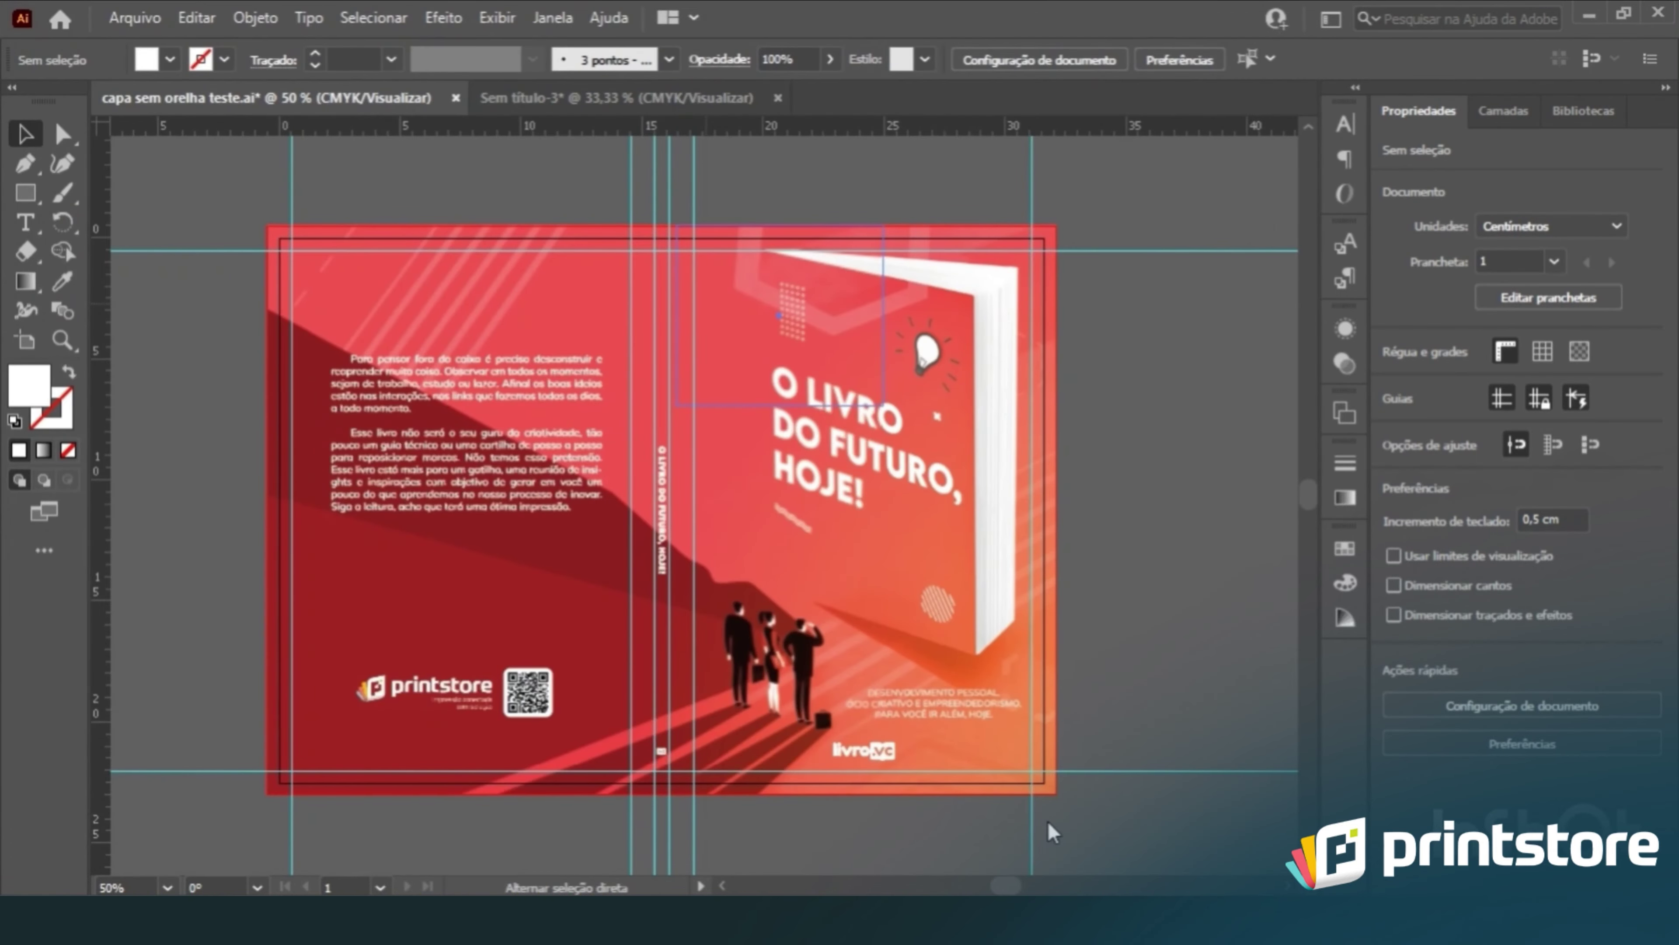
left_click(1401, 838)
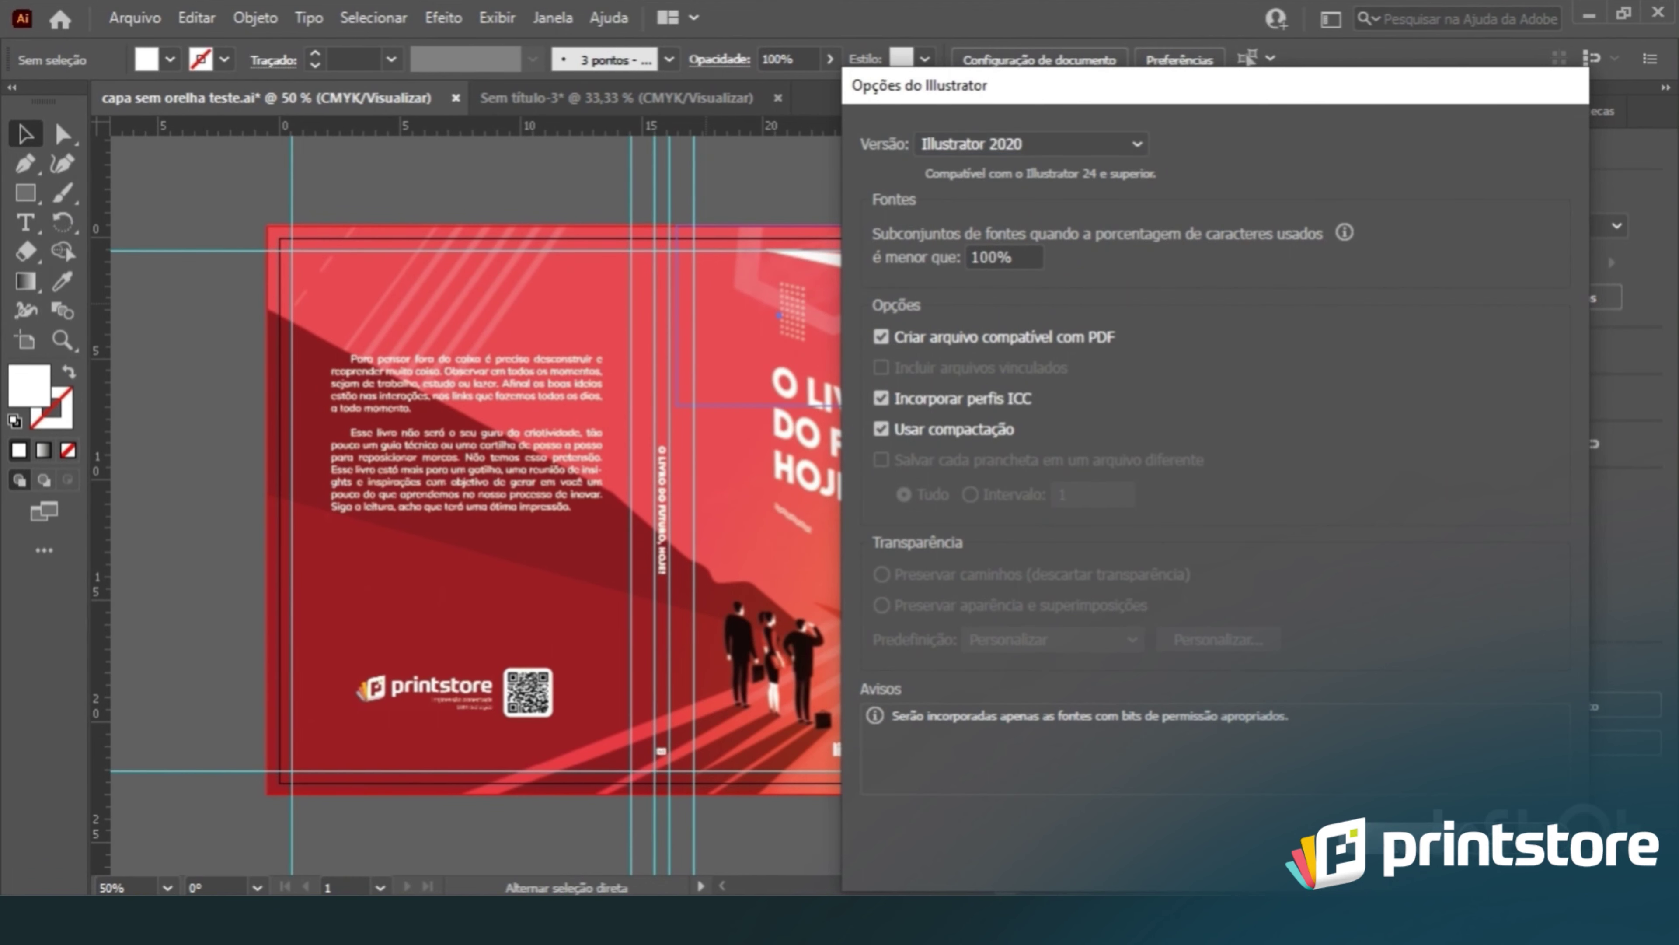
Step: Convert all text in capa sem orelha teste-2.ai to outlines and deselect the artwork
key("a")
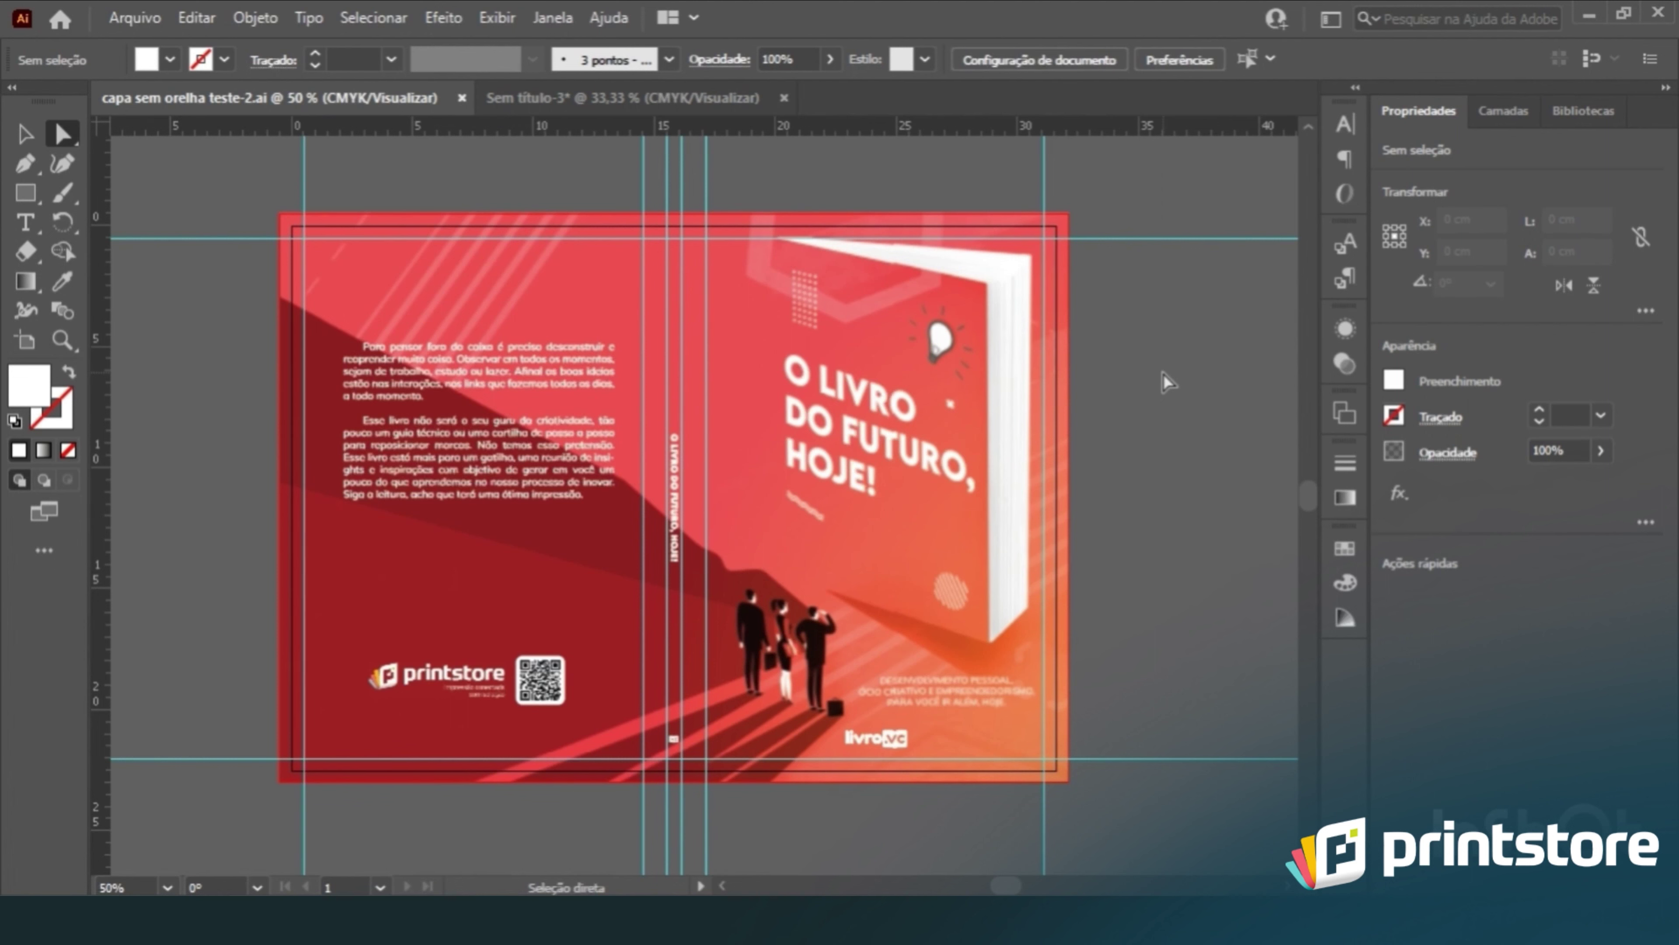
key("ctrl+a")
key("ctrl+shift+o")
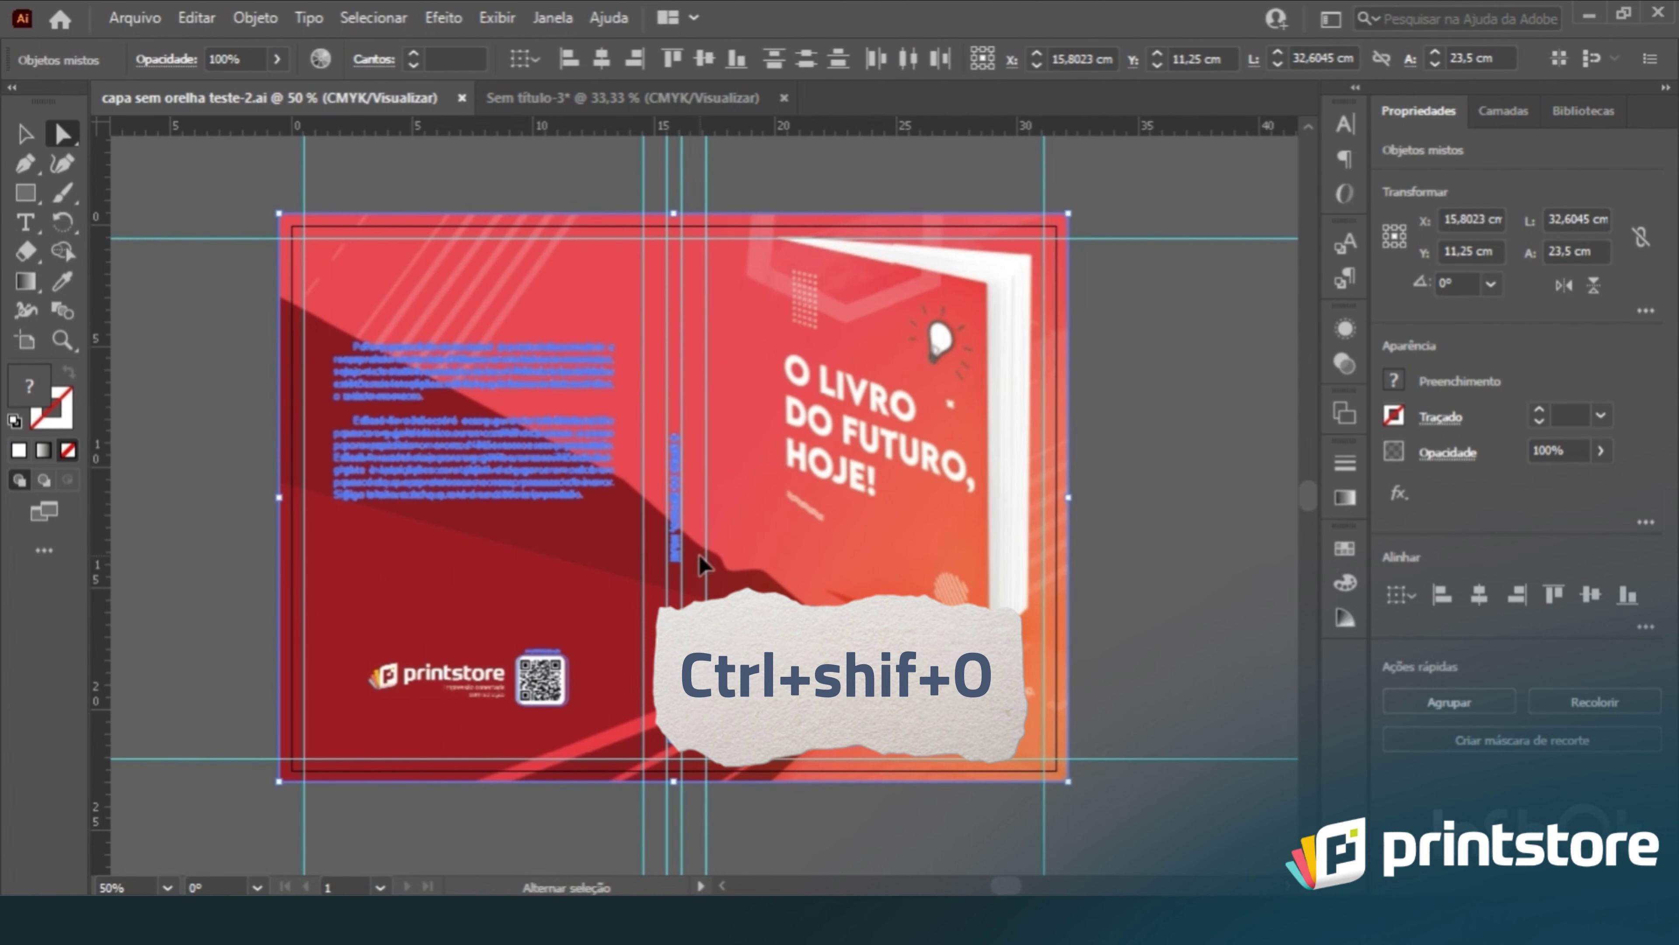
left_click(1141, 349)
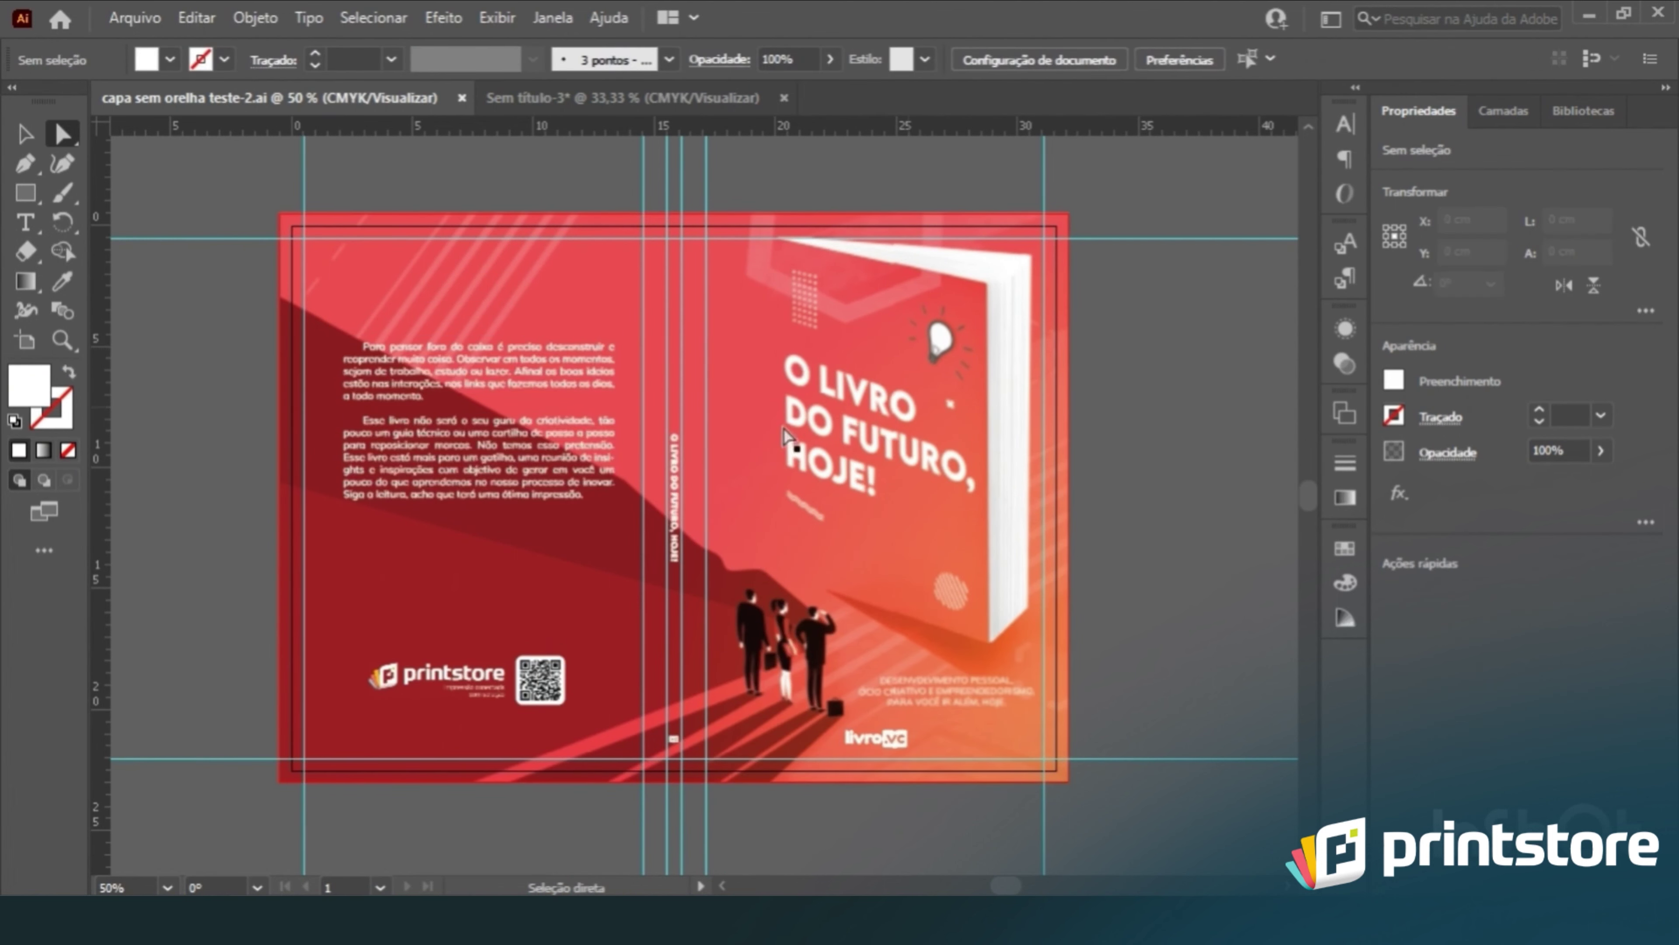
Step: Save the outlined cover in Adobe PDF format as capa sem orelha teste-2 and choose the PDF/X-1a:2001 preset
key("ctrl+shift+s")
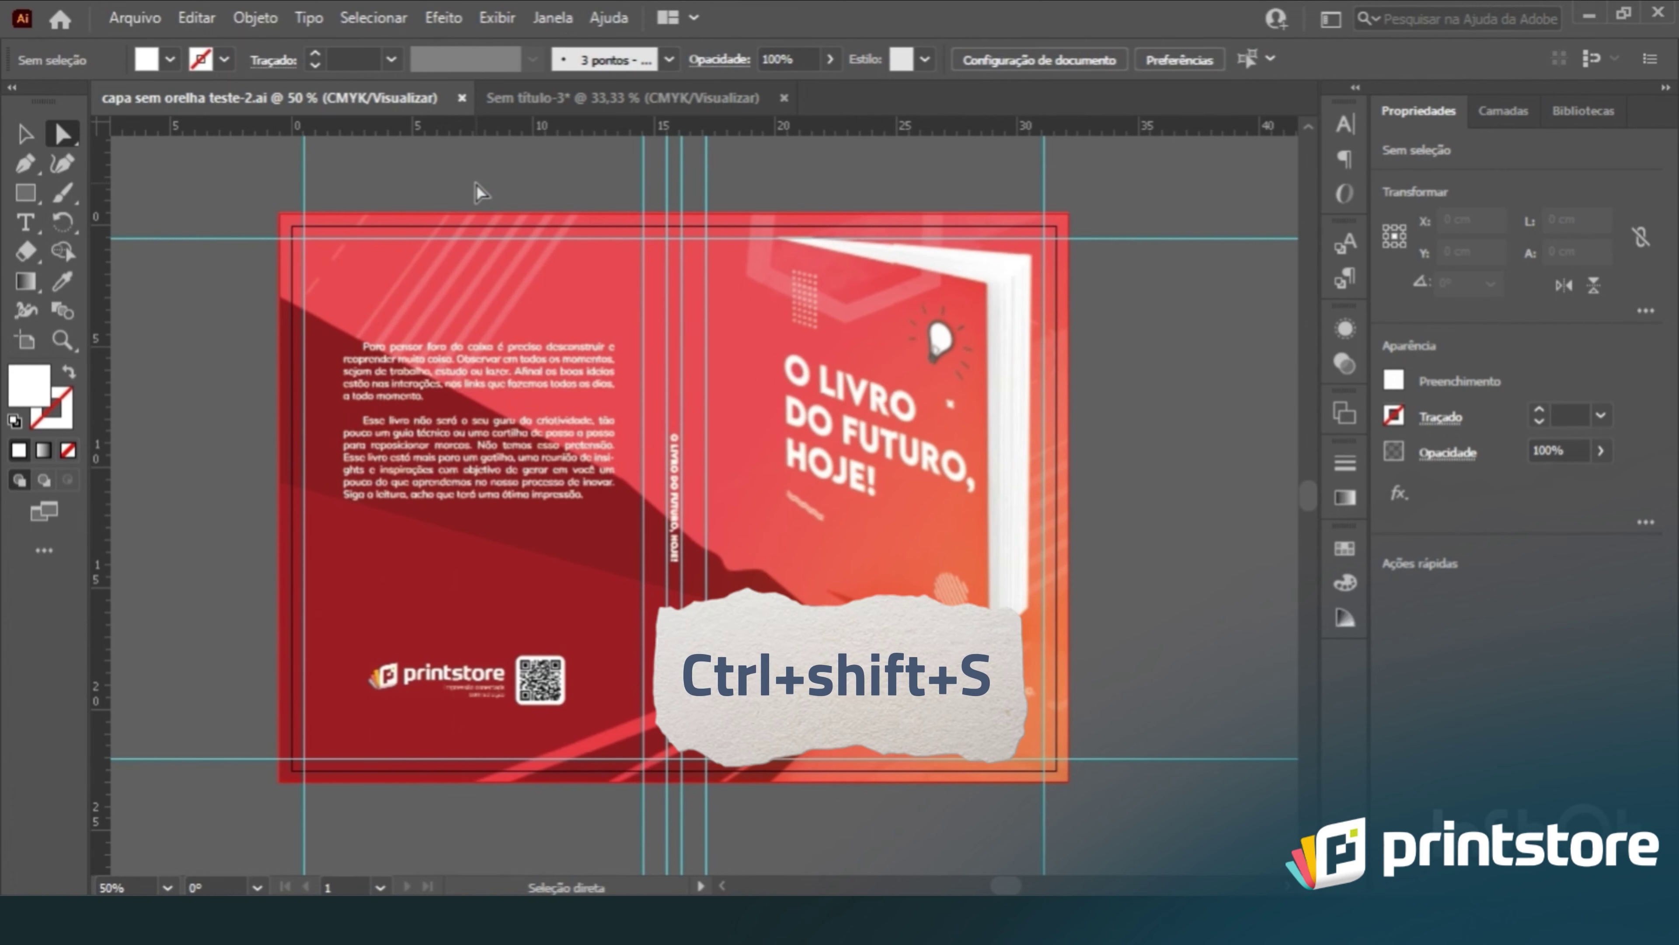
left_click(140, 25)
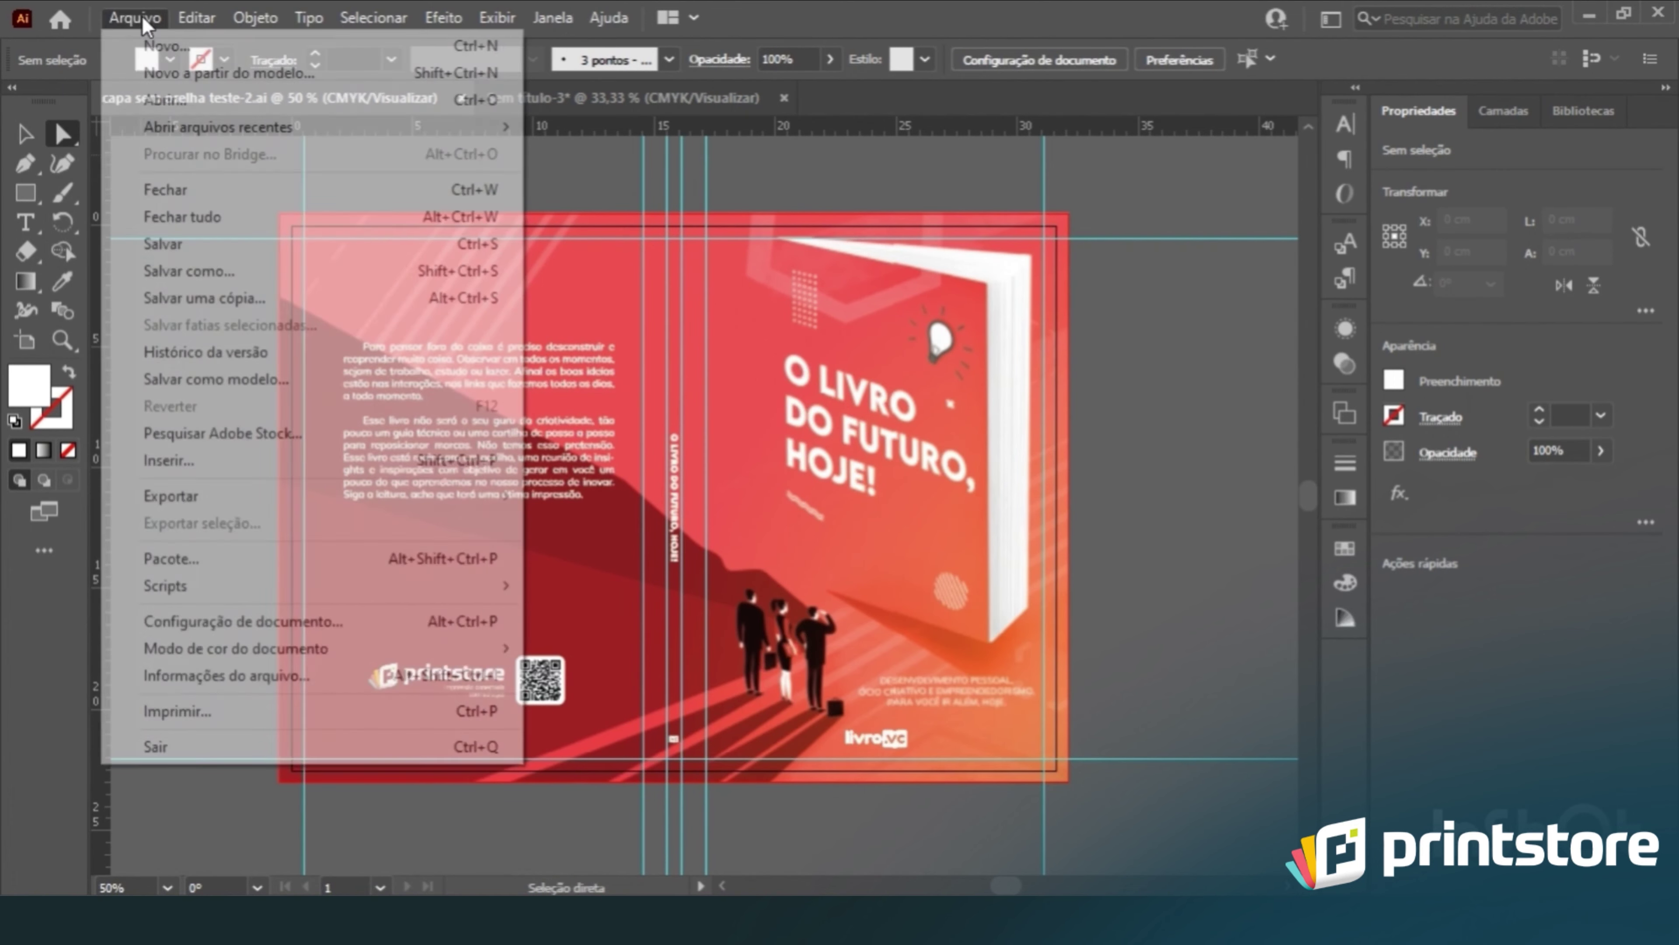
left_click(194, 270)
left_click(296, 599)
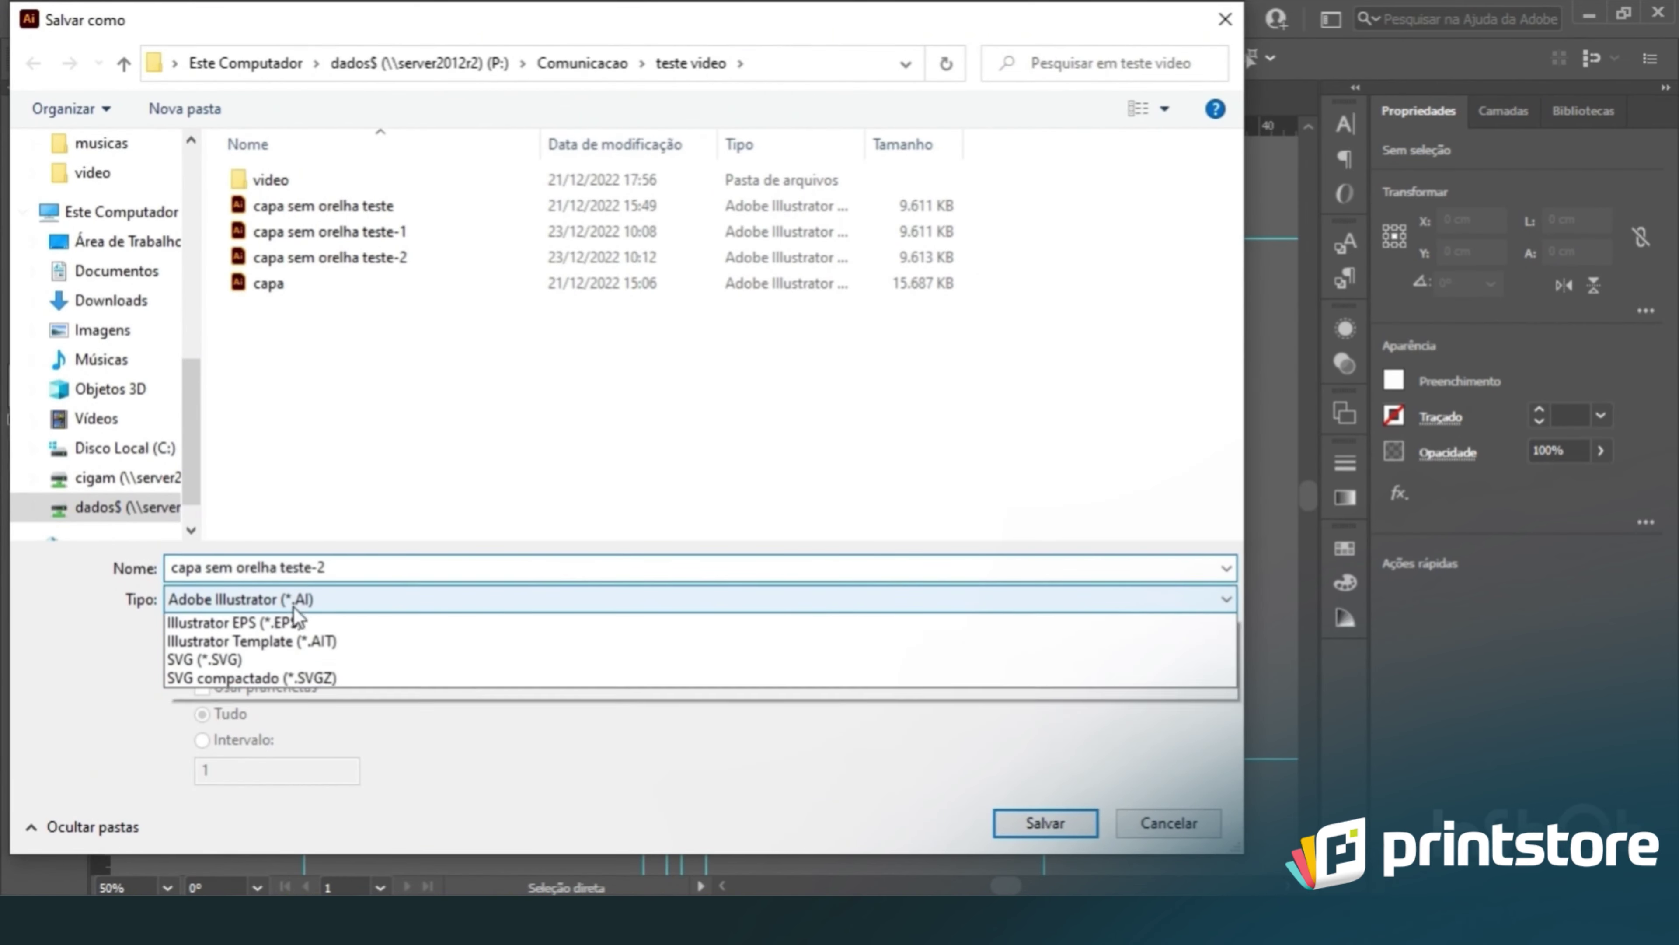
left_click(261, 646)
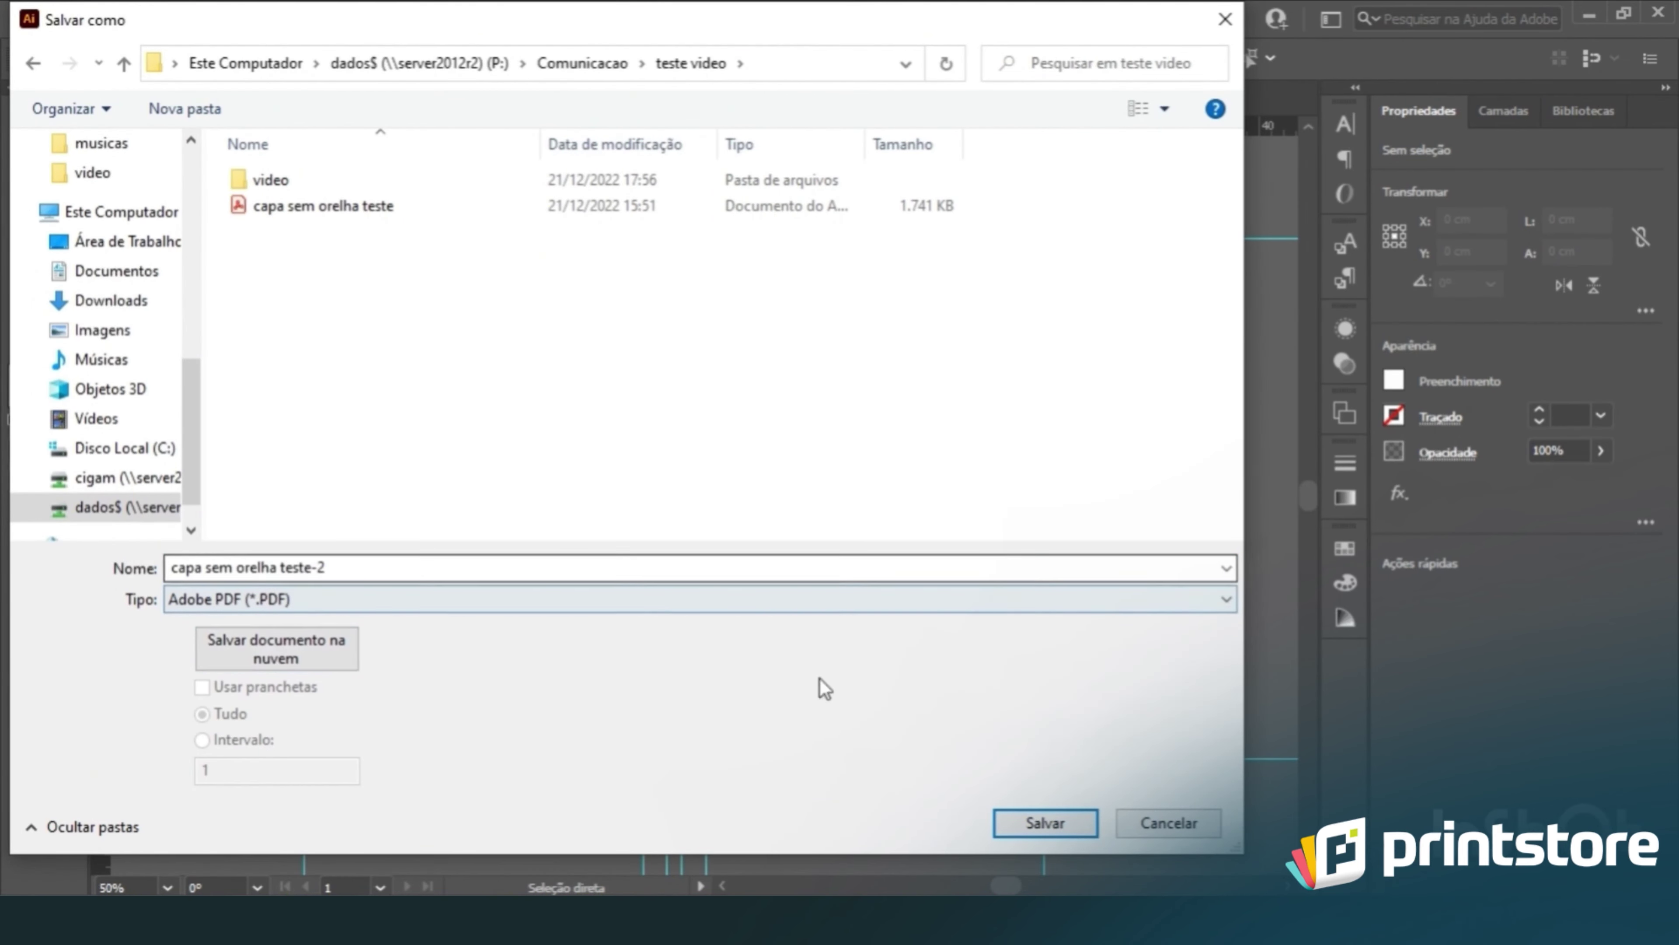
left_click(1046, 824)
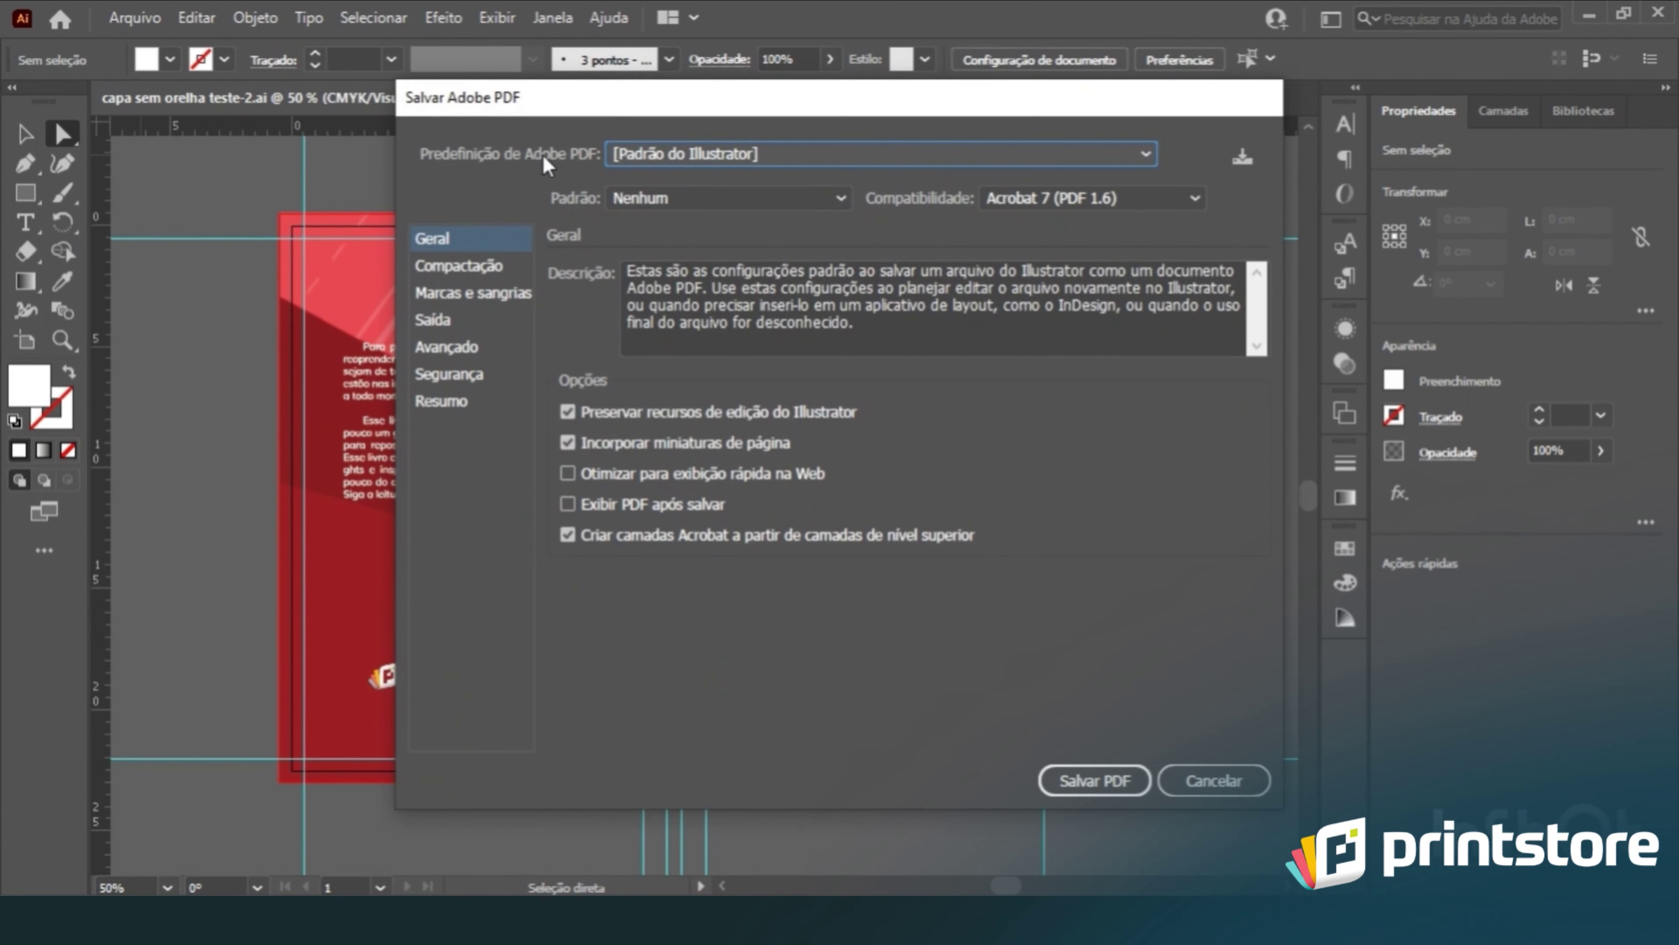
left_click(713, 156)
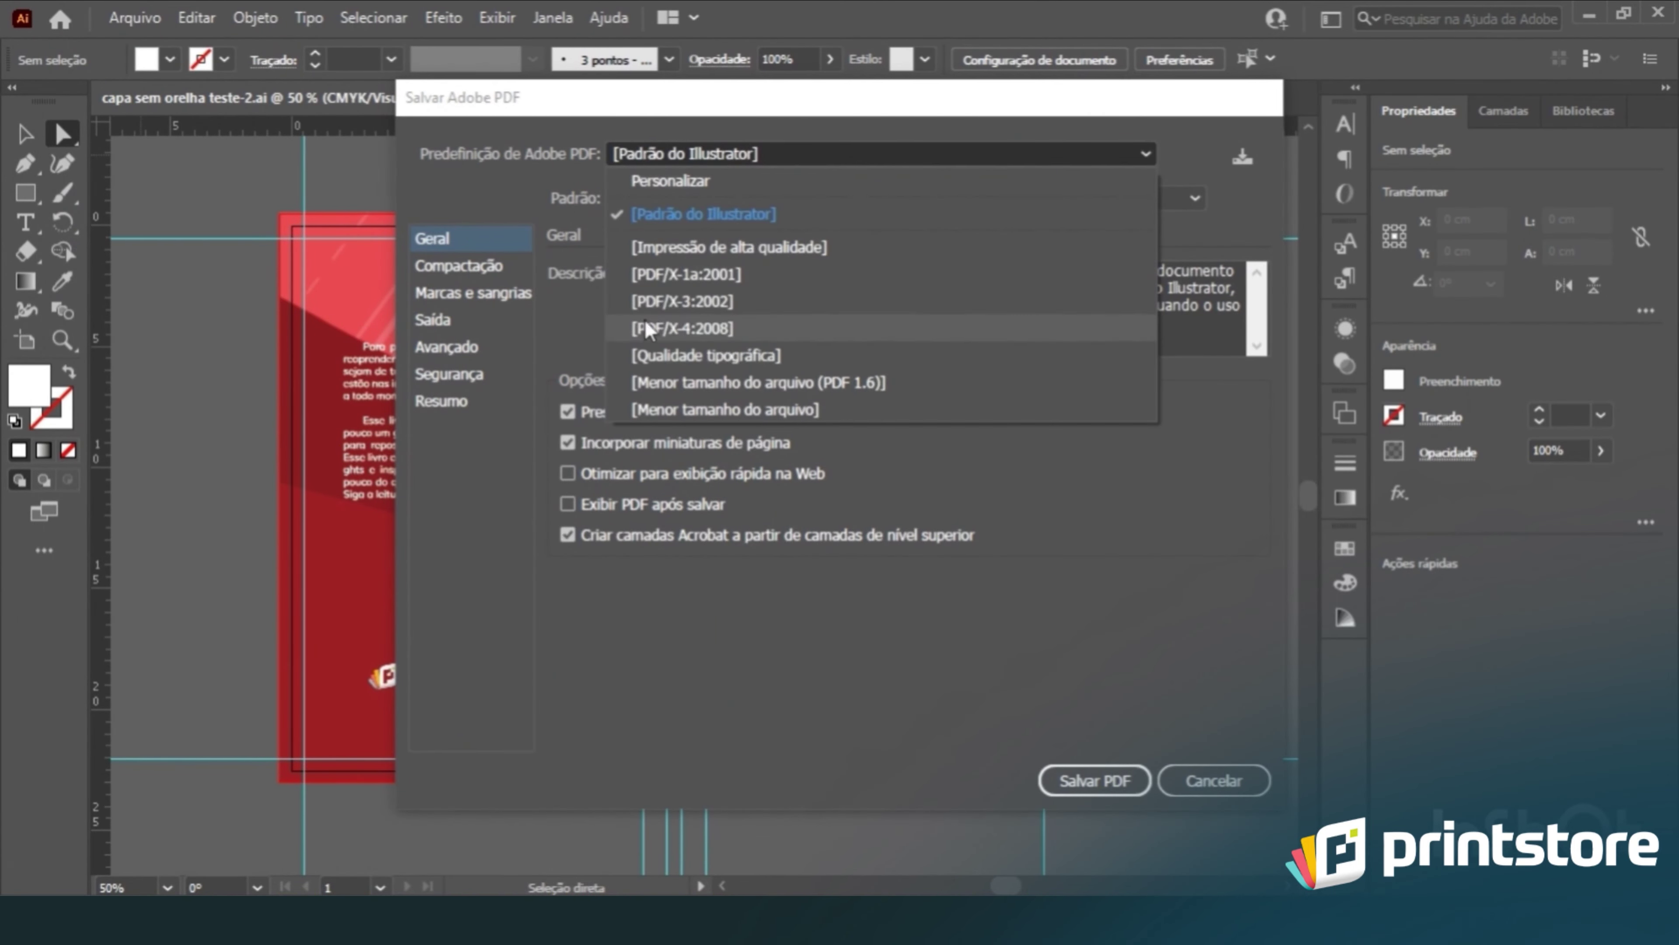
left_click(658, 276)
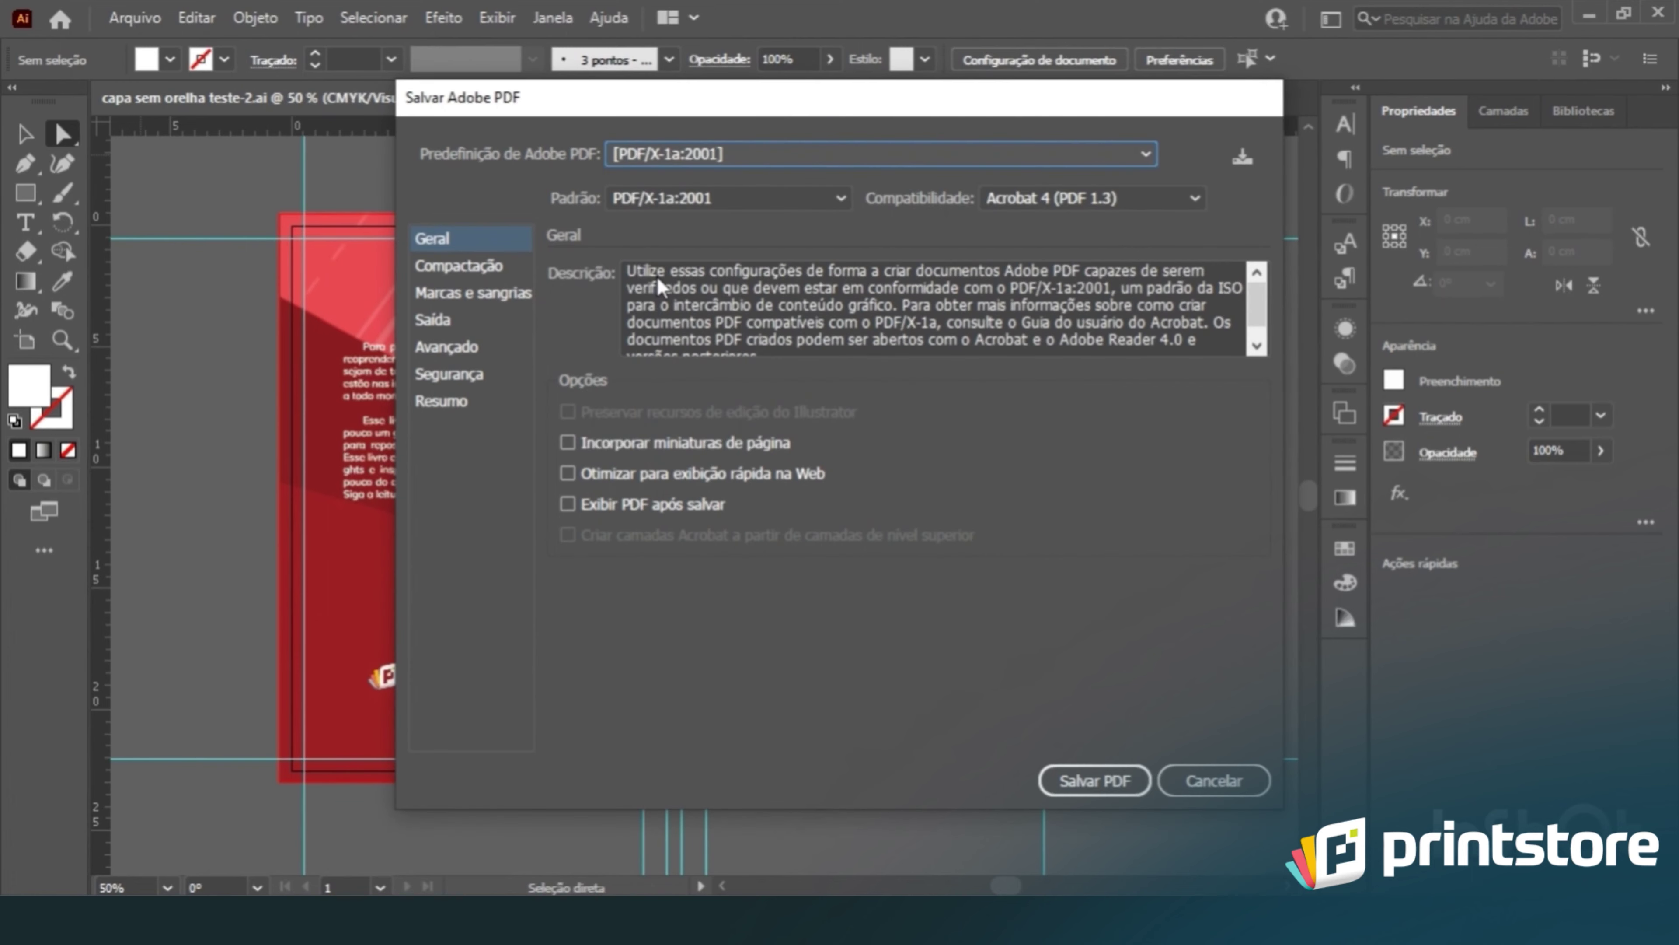
Step: Add trim marks and the document's bleed settings to the PDF, and save it while accepting the PDF/X editing limitations
left_click(448, 295)
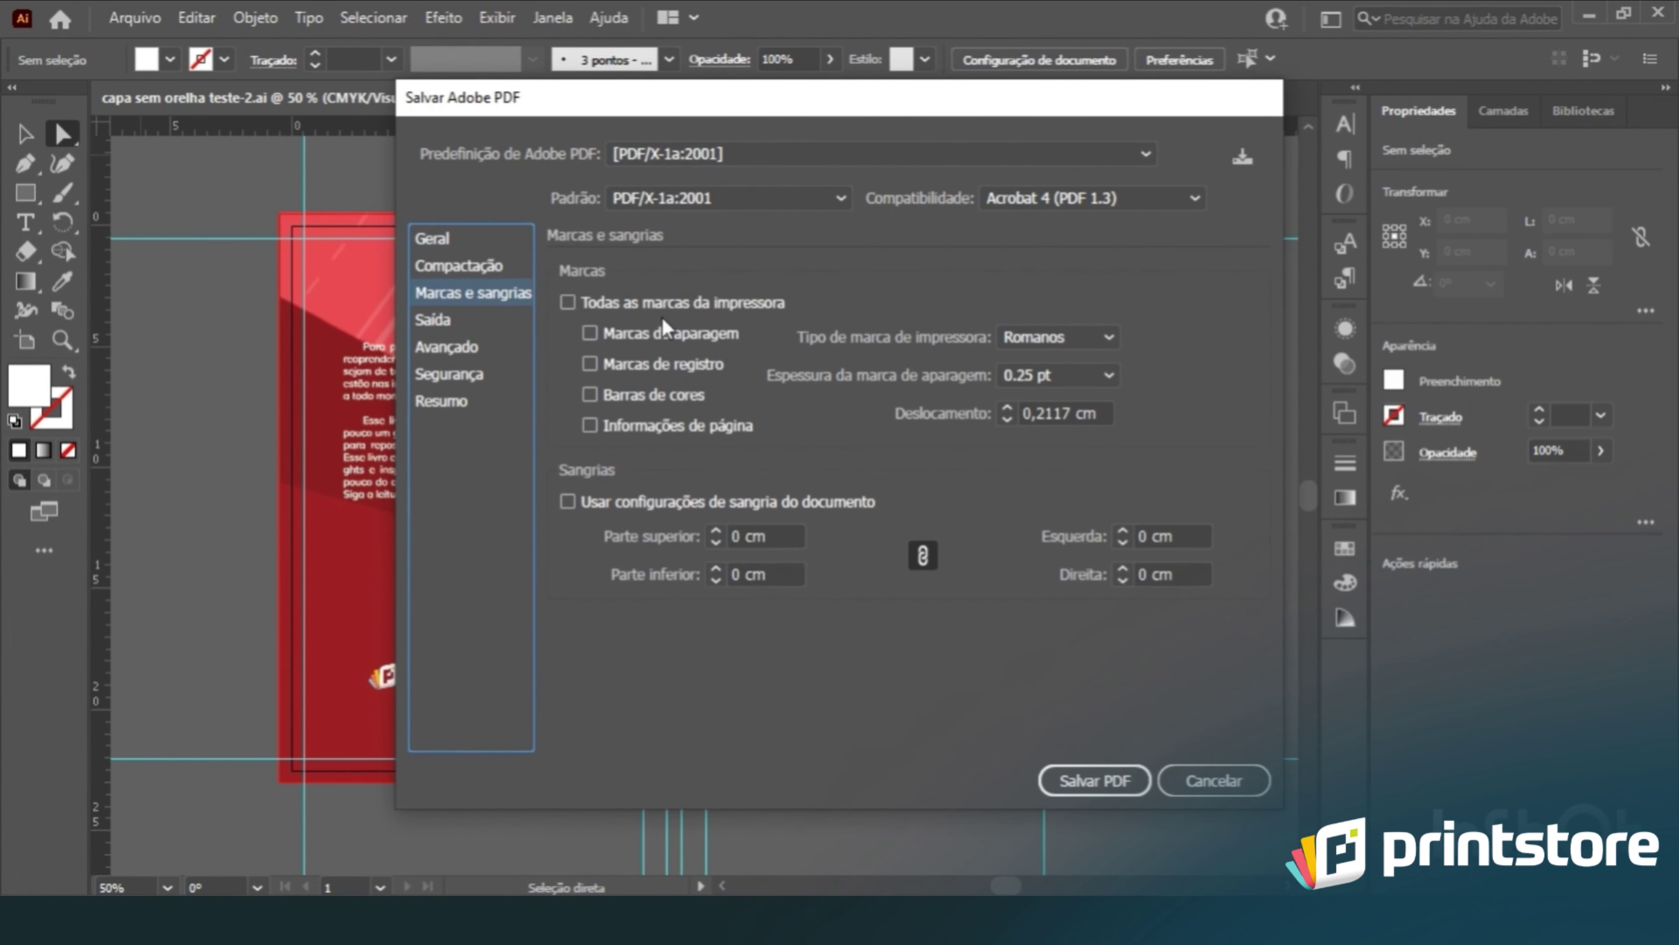
left_click(589, 333)
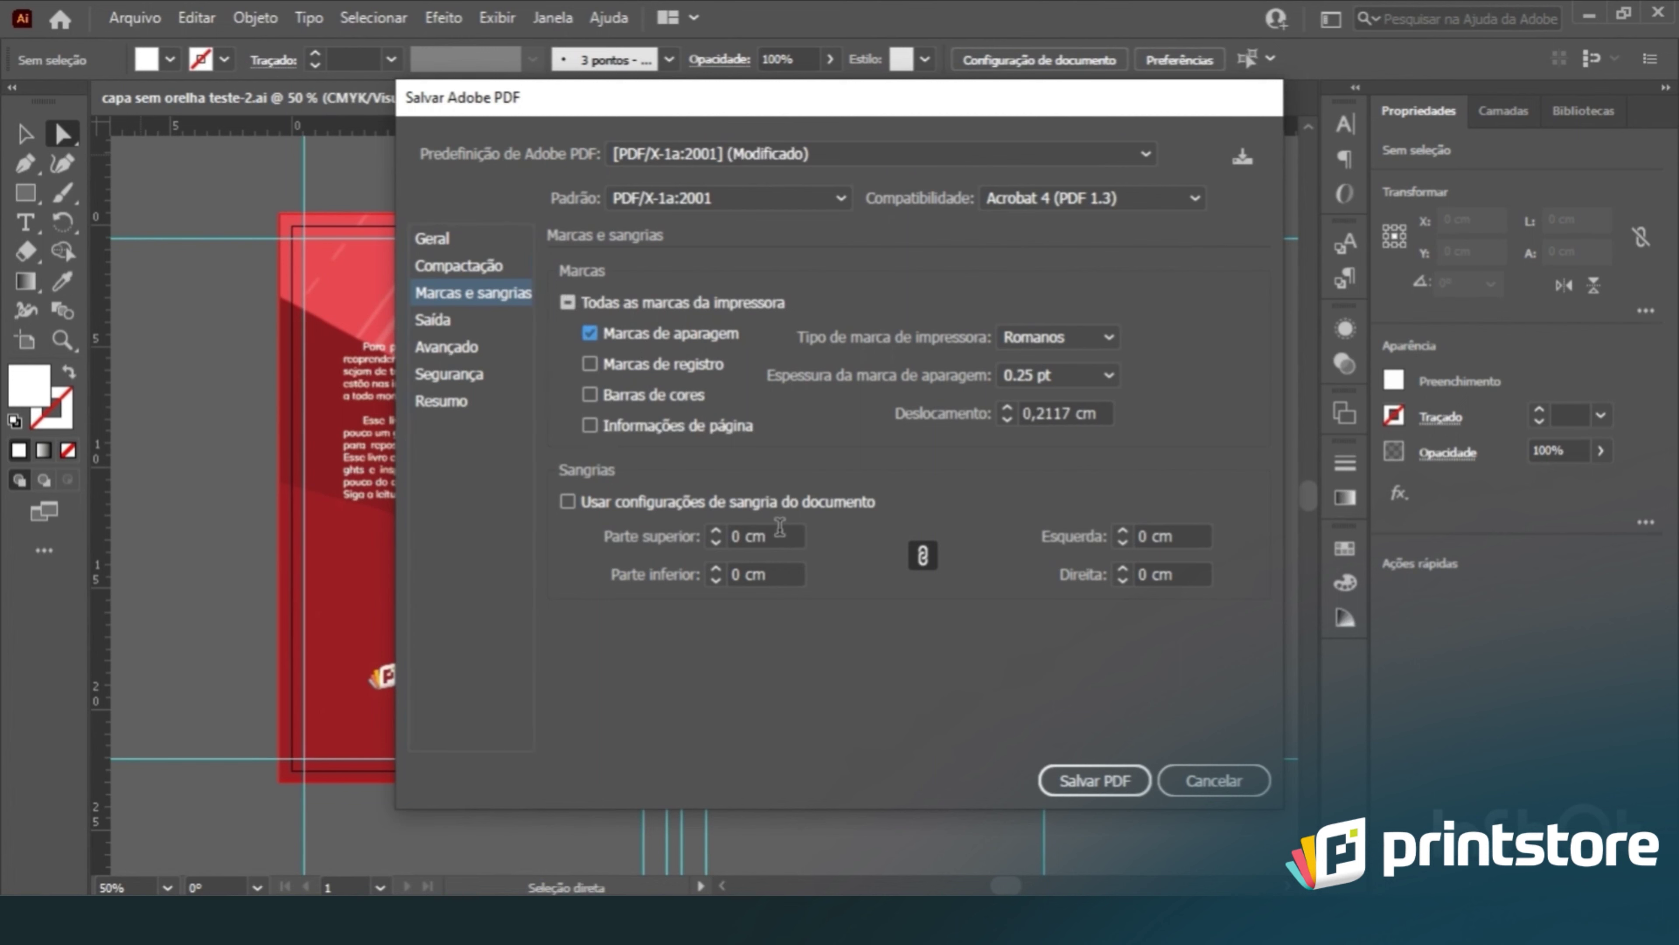
left_click_drag(773, 541, 657, 537)
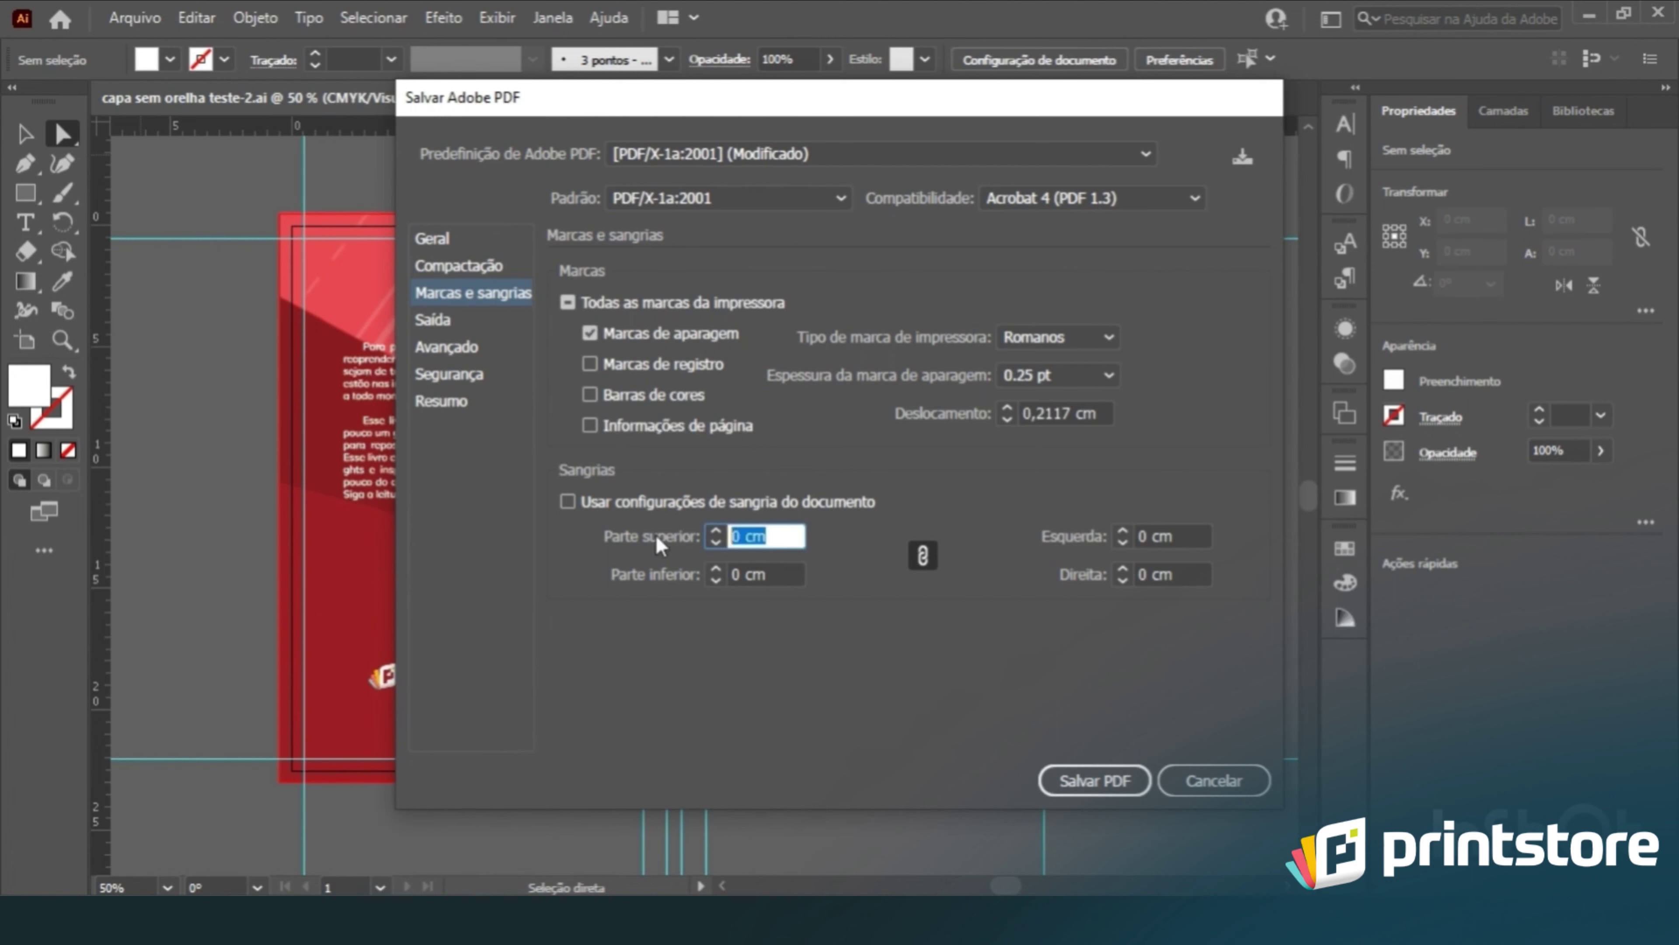
left_click(613, 504)
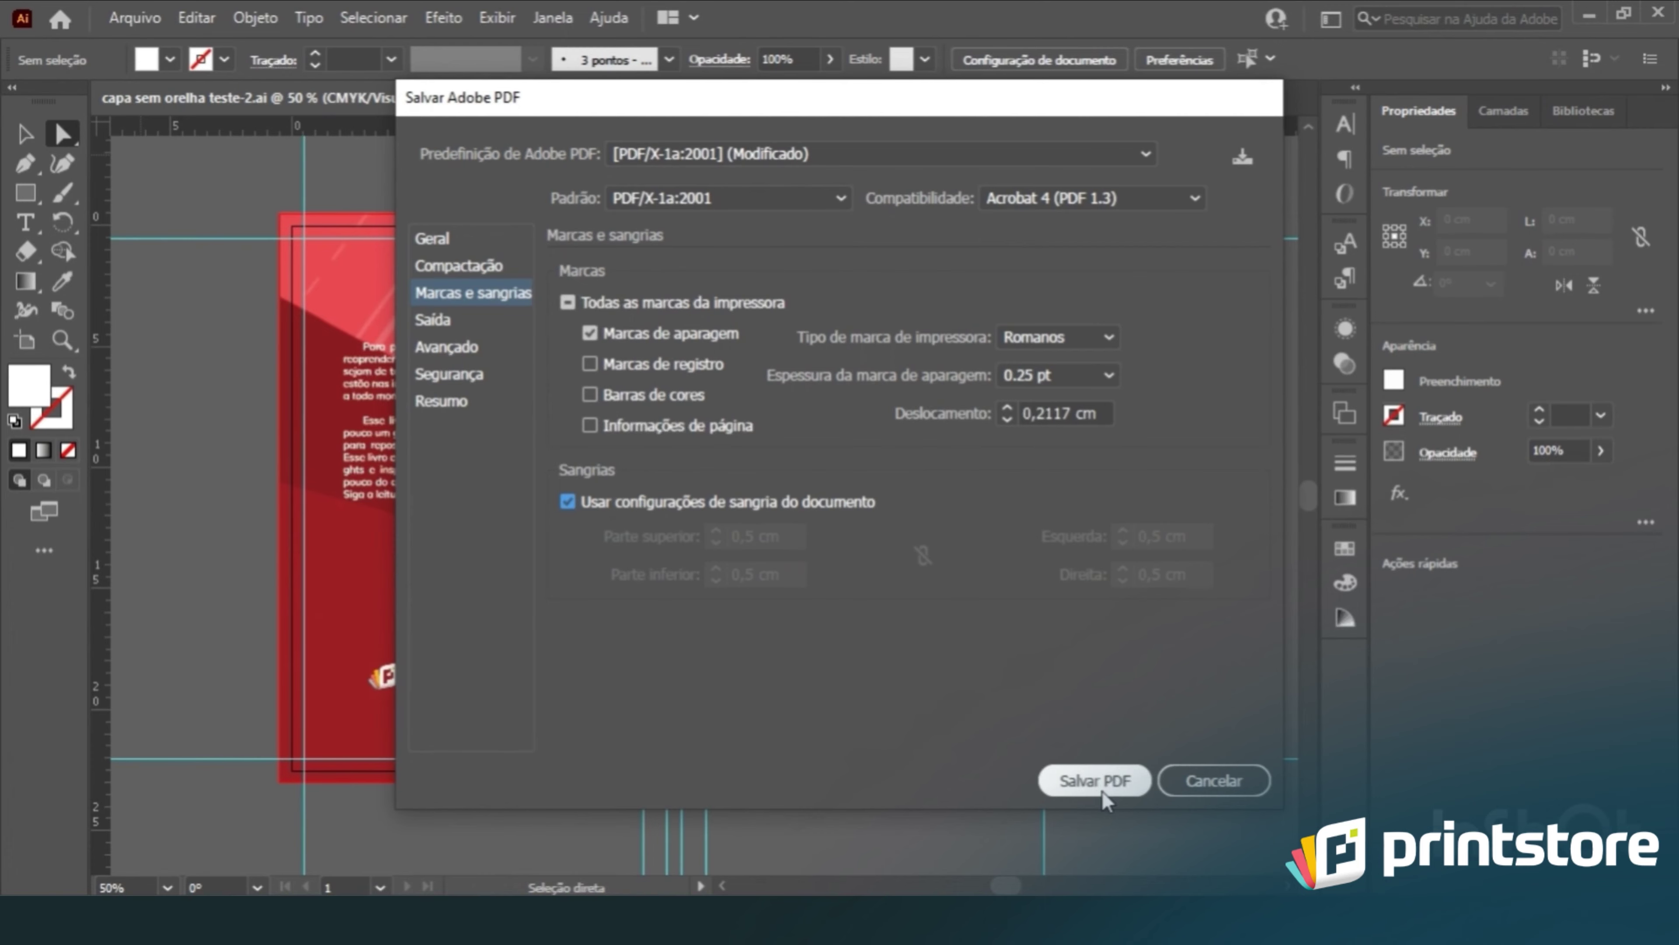
left_click(1089, 786)
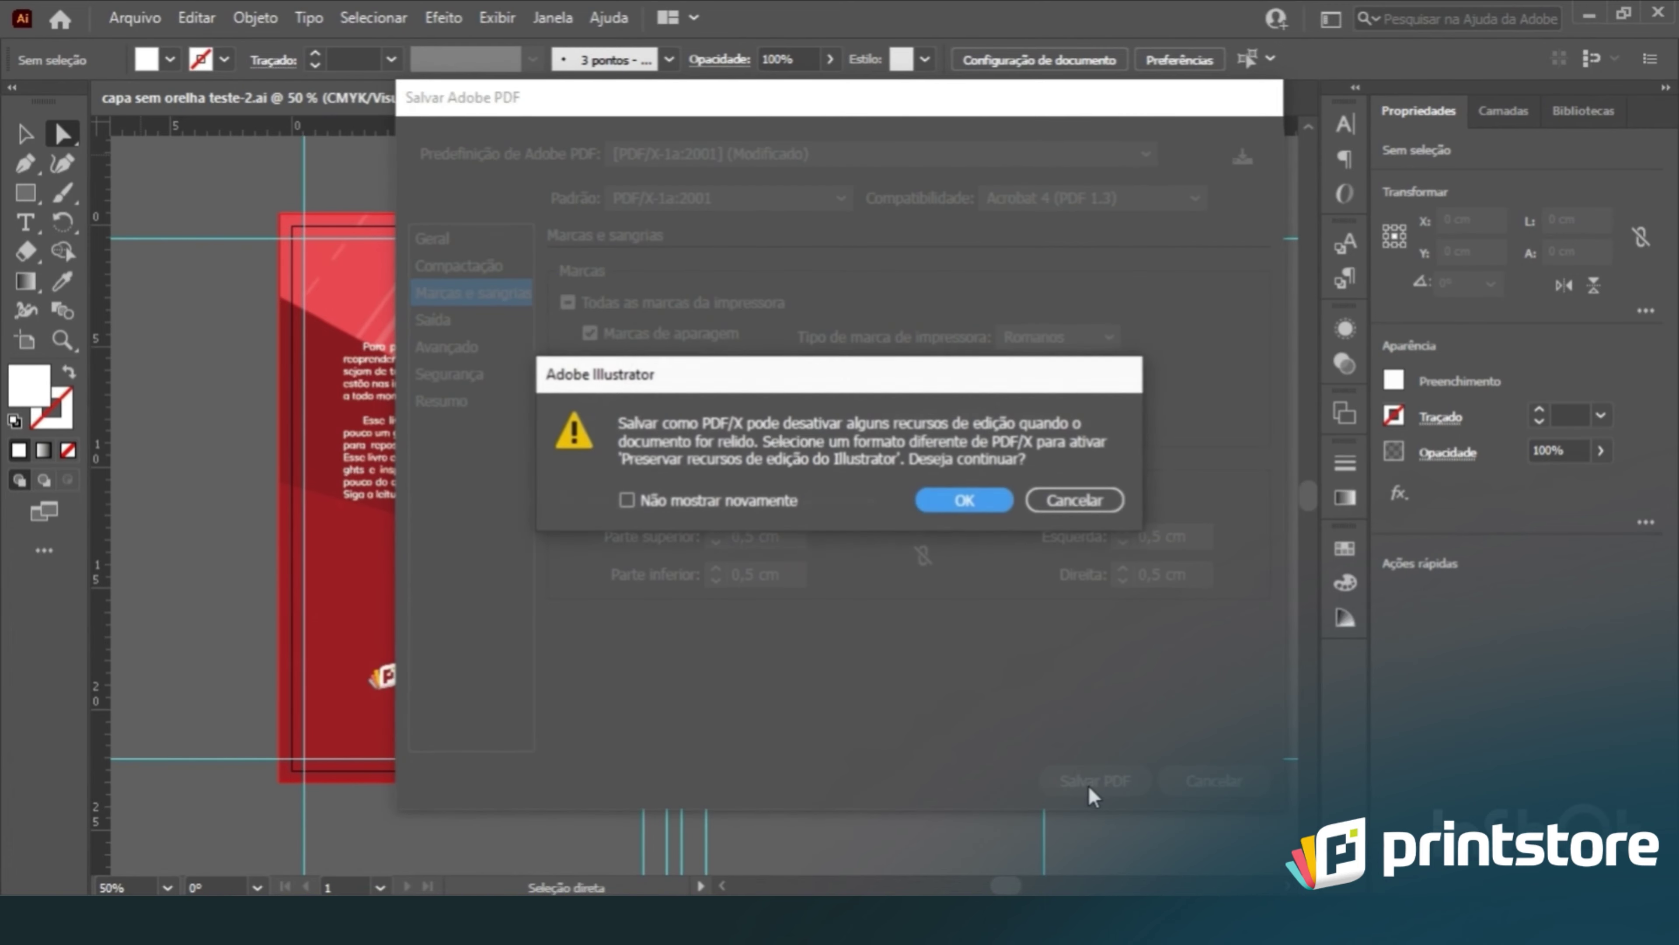
left_click(986, 508)
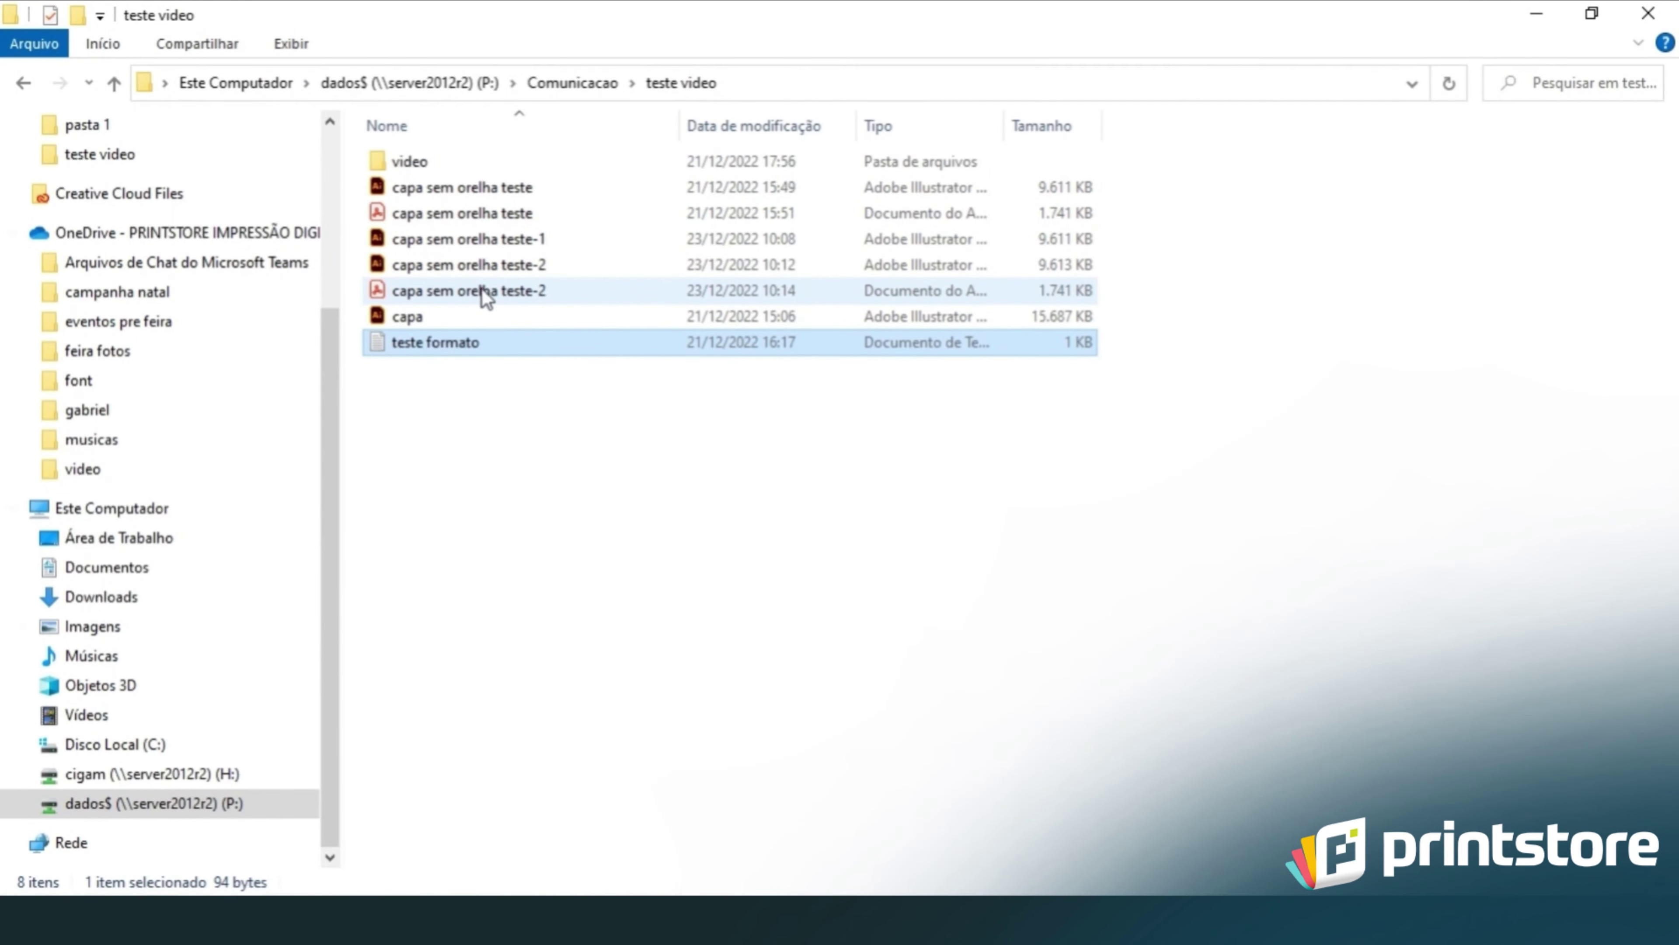
Step: Switch to the teste video folder in File Explorer and open the exported capa sem orelha teste-2 PDF in Adobe Acrobat
left_click(483, 296)
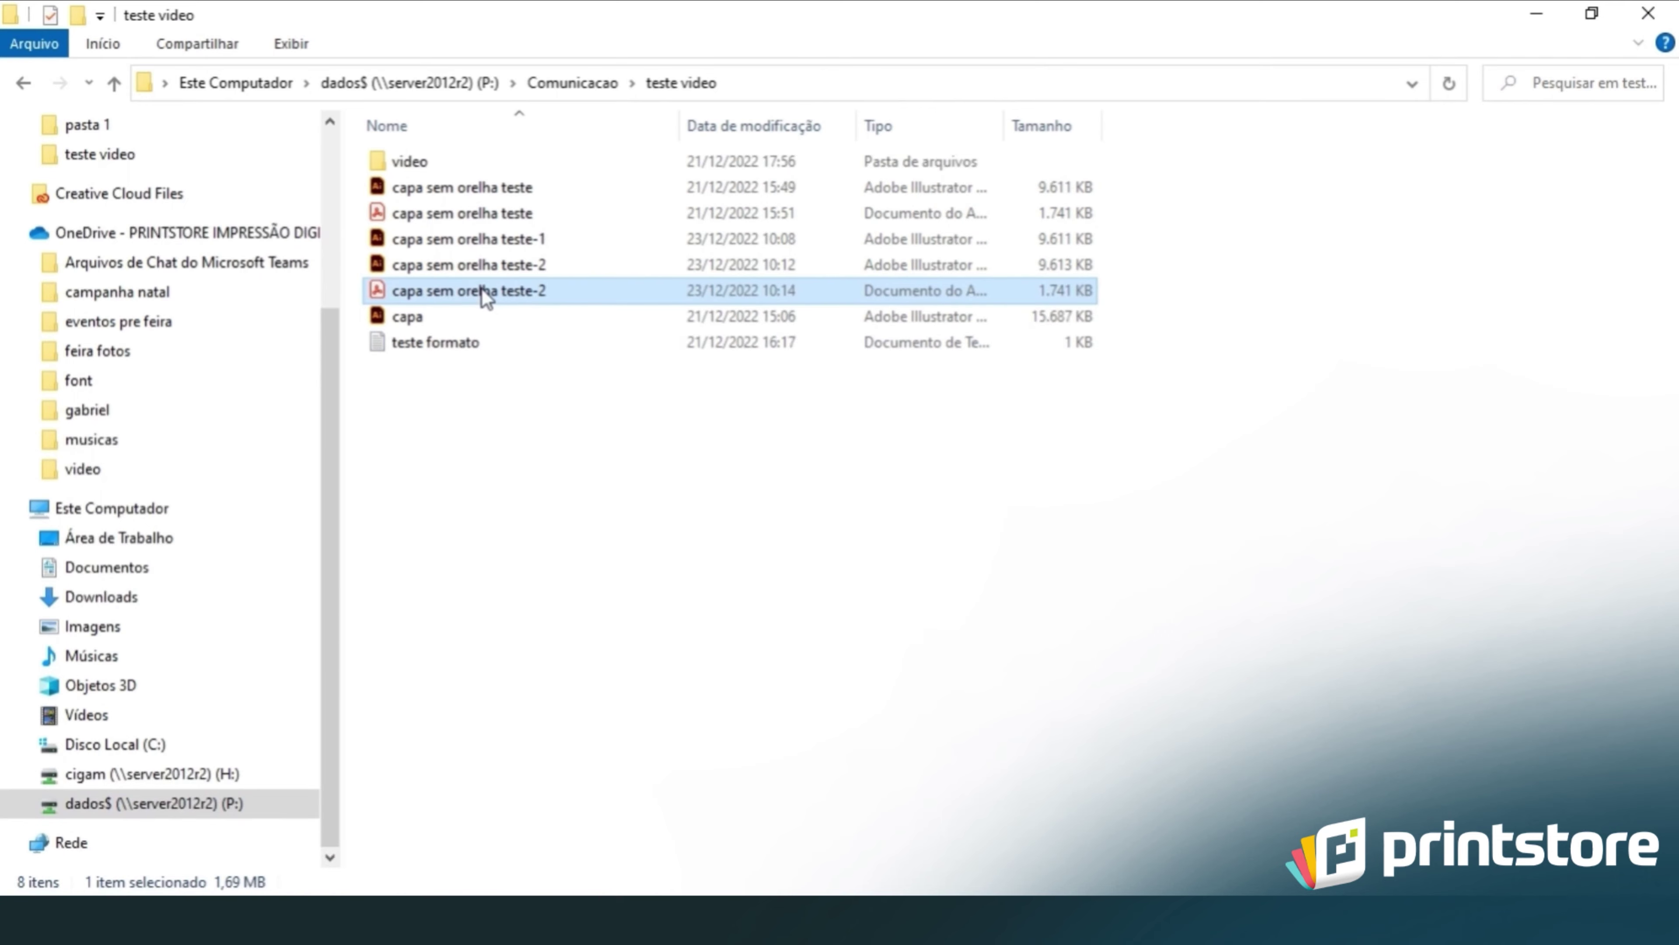
double_click(481, 289)
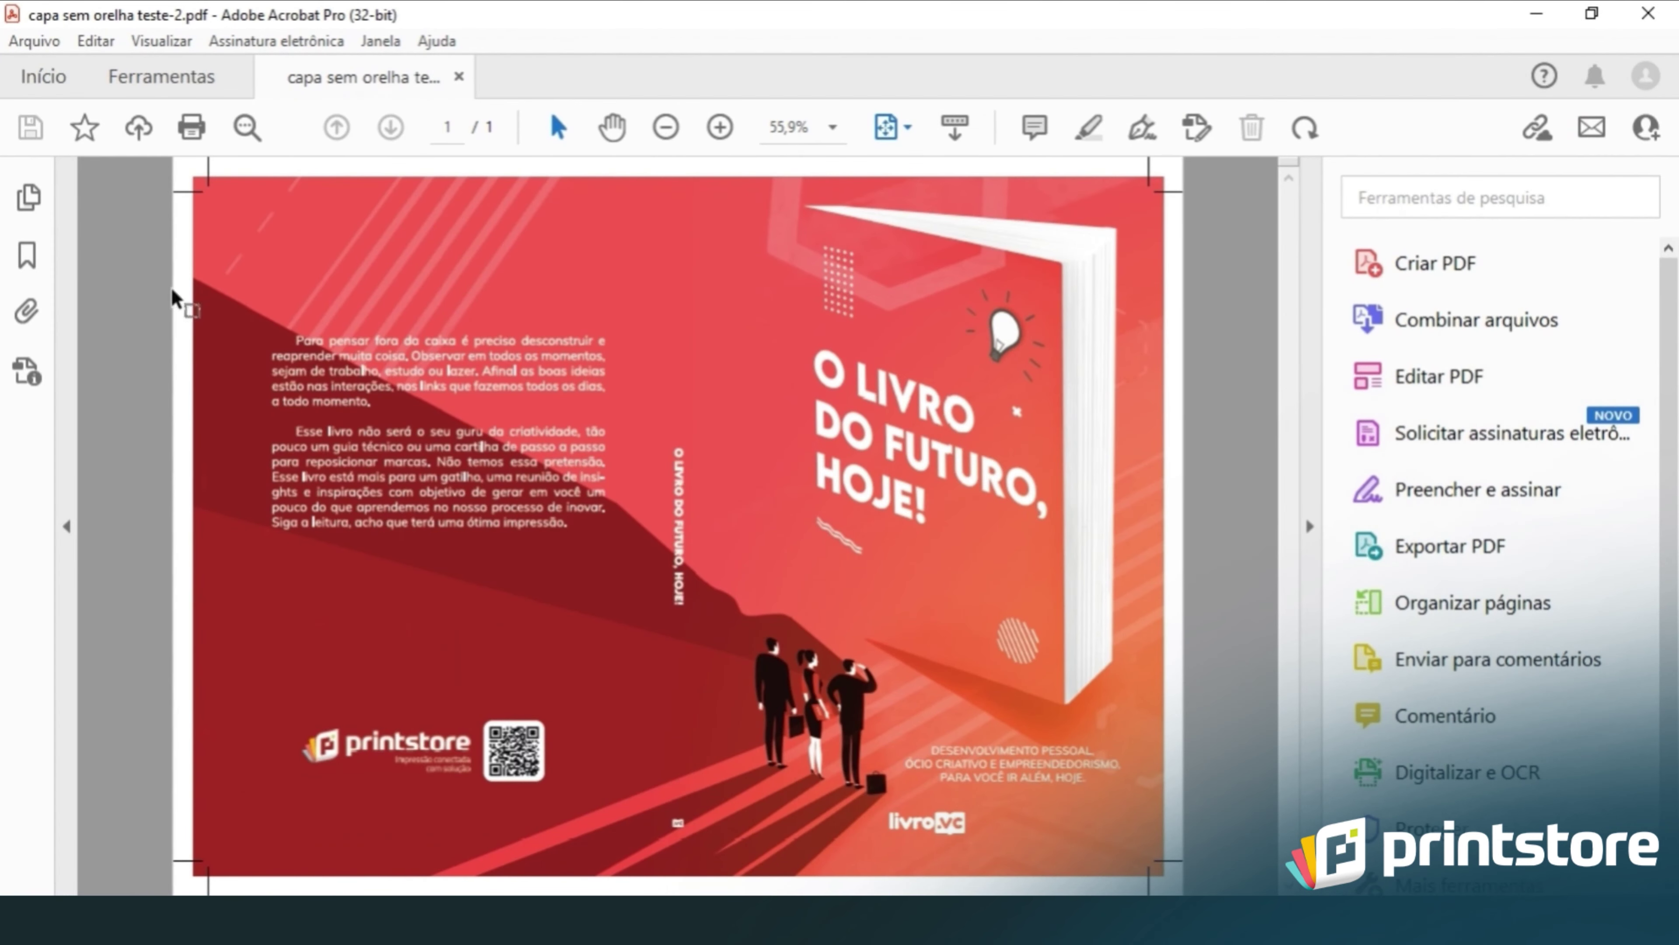